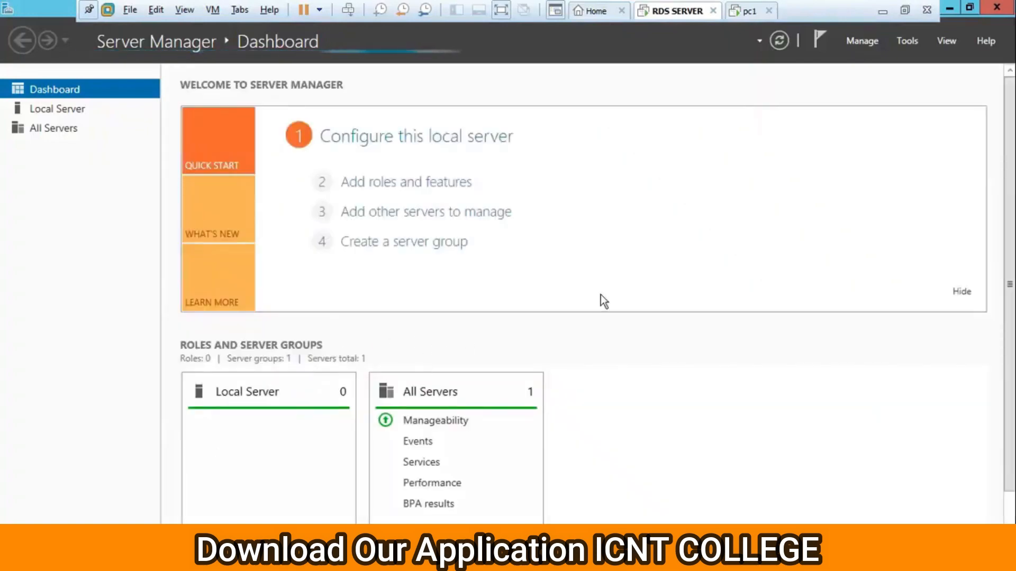
Start a role-based Add Roles and Features installation targeting server1.ishan.com.
left_click(859, 44)
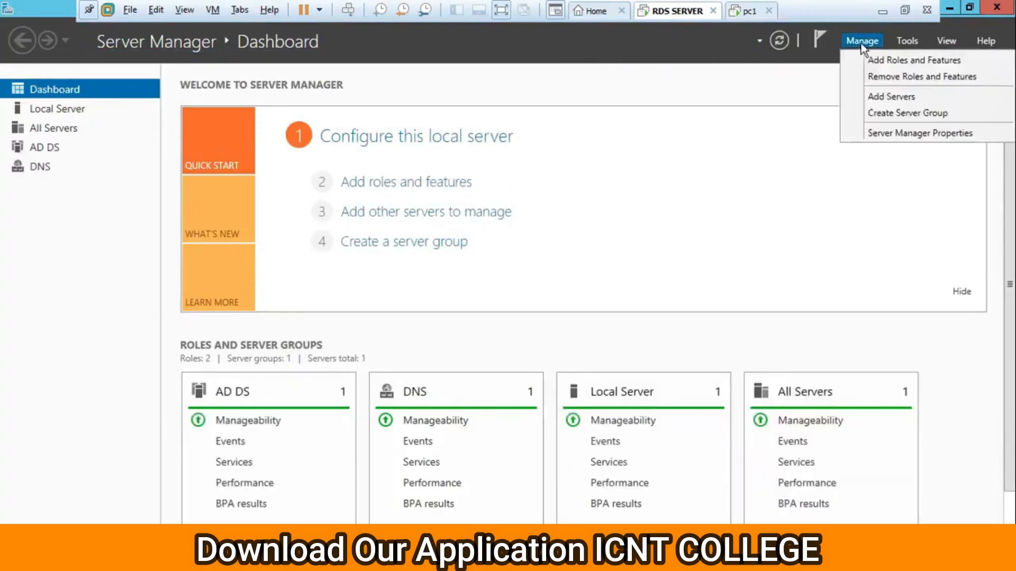
left_click(896, 59)
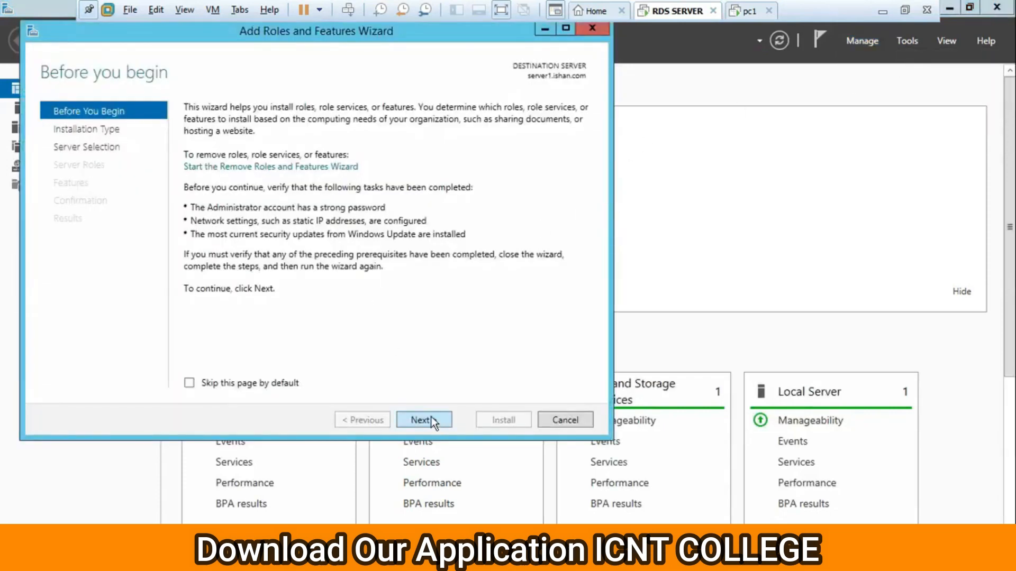
left_click(431, 418)
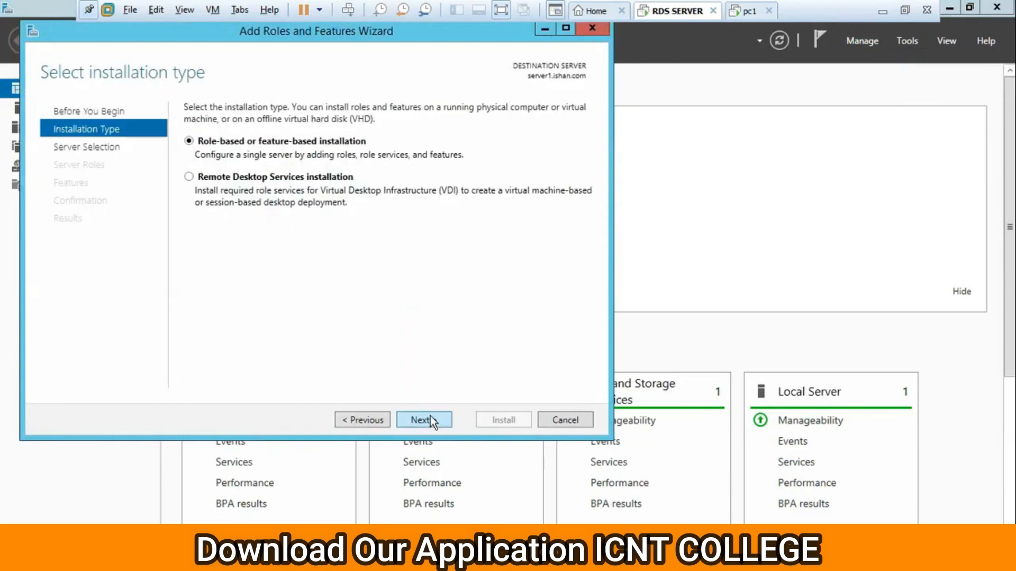
left_click(430, 417)
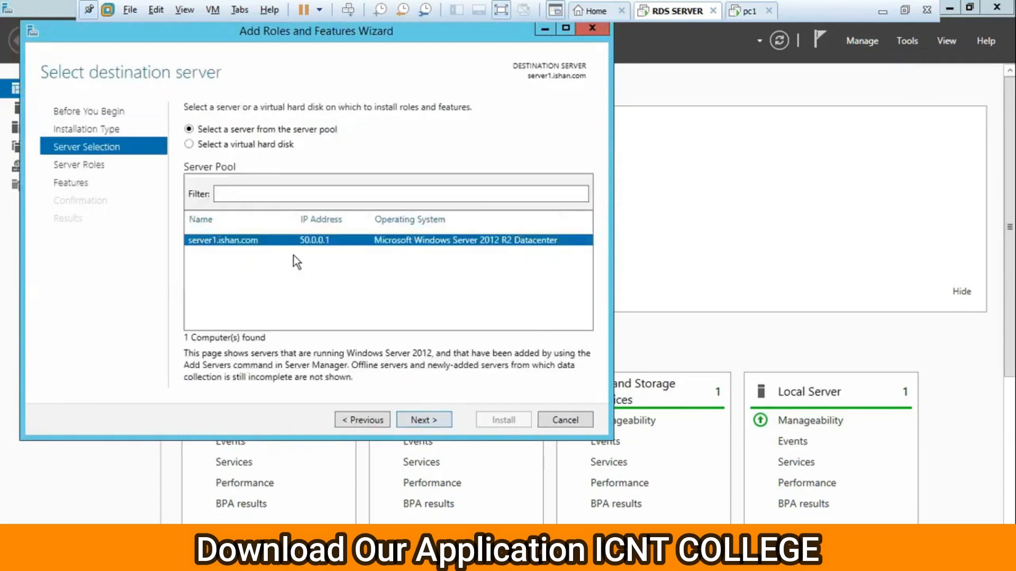
left_click(371, 421)
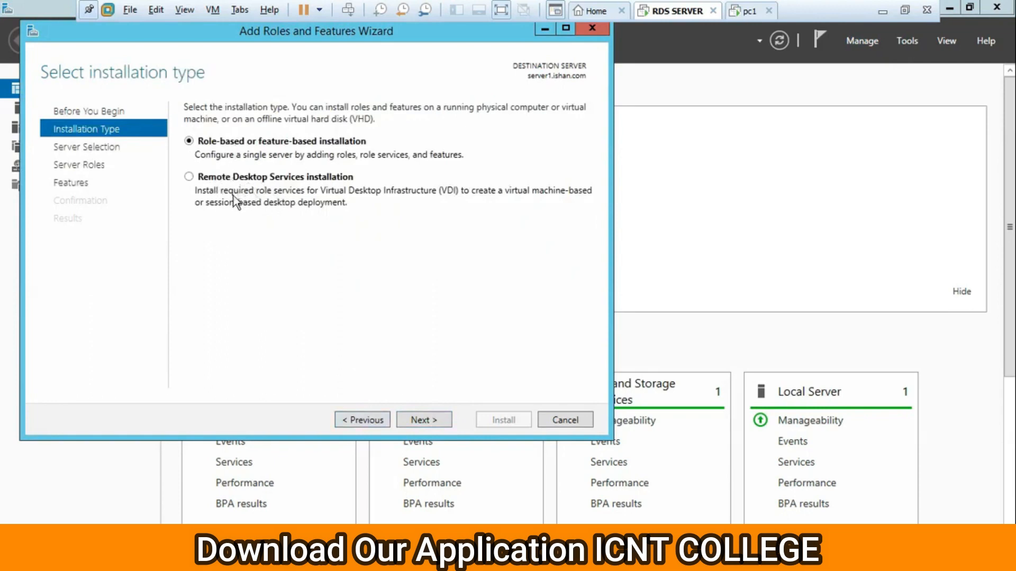
left_click(421, 424)
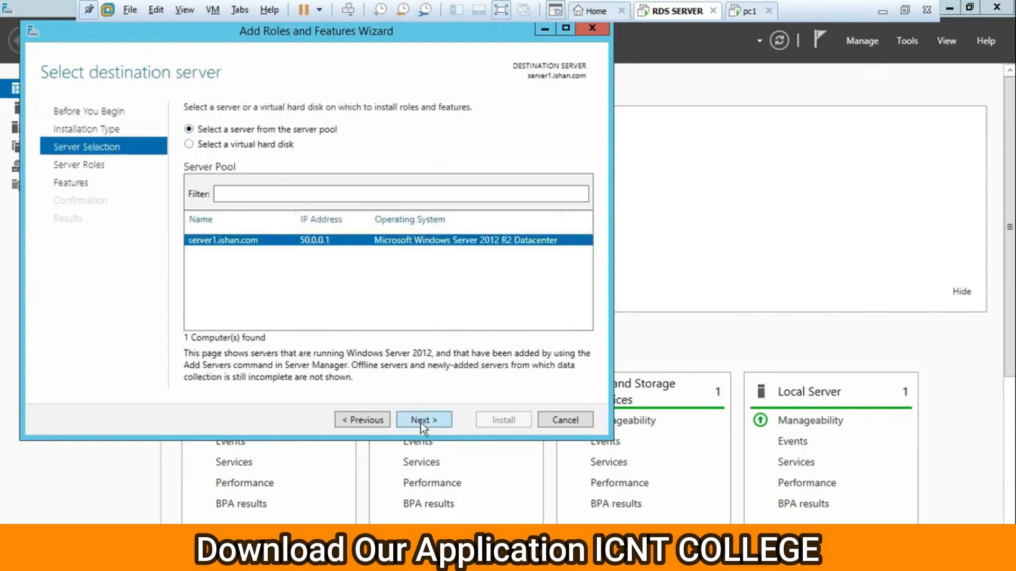
left_click(420, 423)
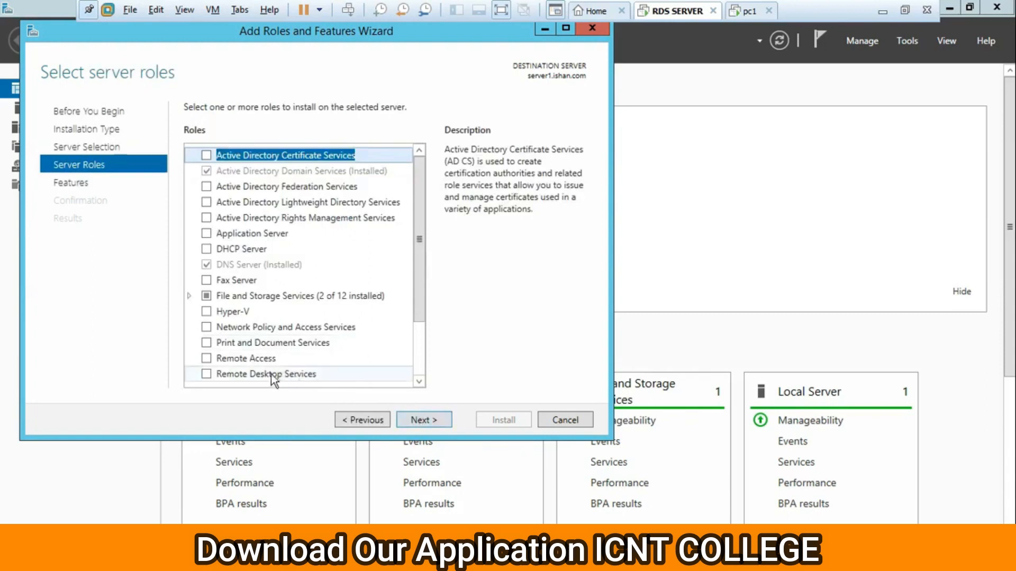
Tick the Remote Desktop Services role and pass the Features page with no extra features.
left_click(206, 373)
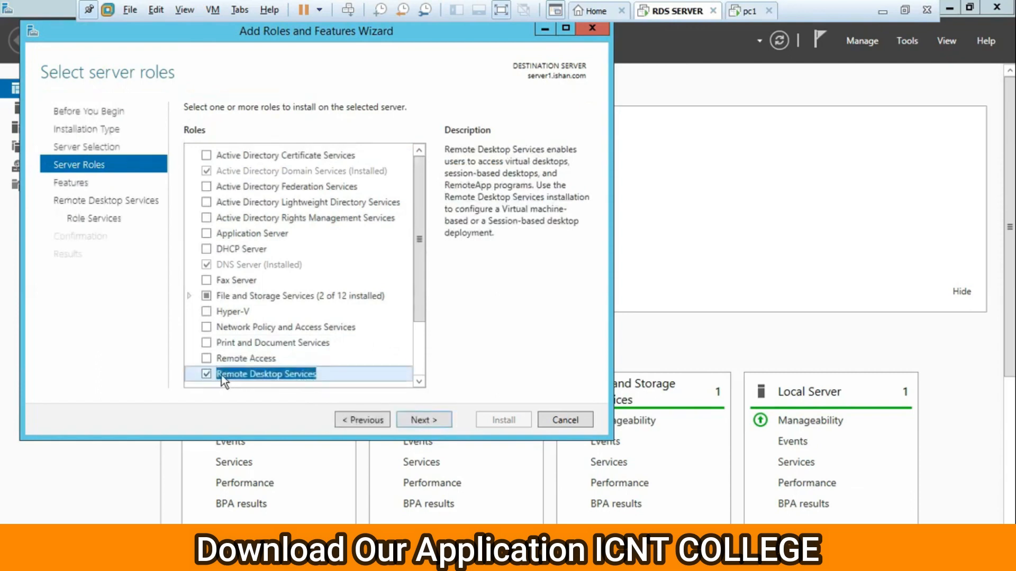
left_click(427, 422)
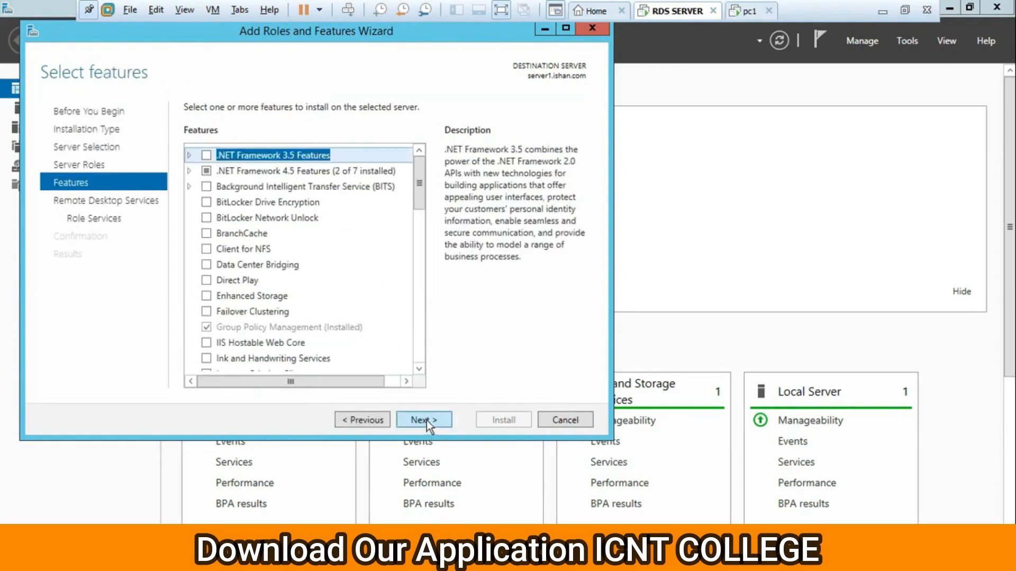
left_click(426, 420)
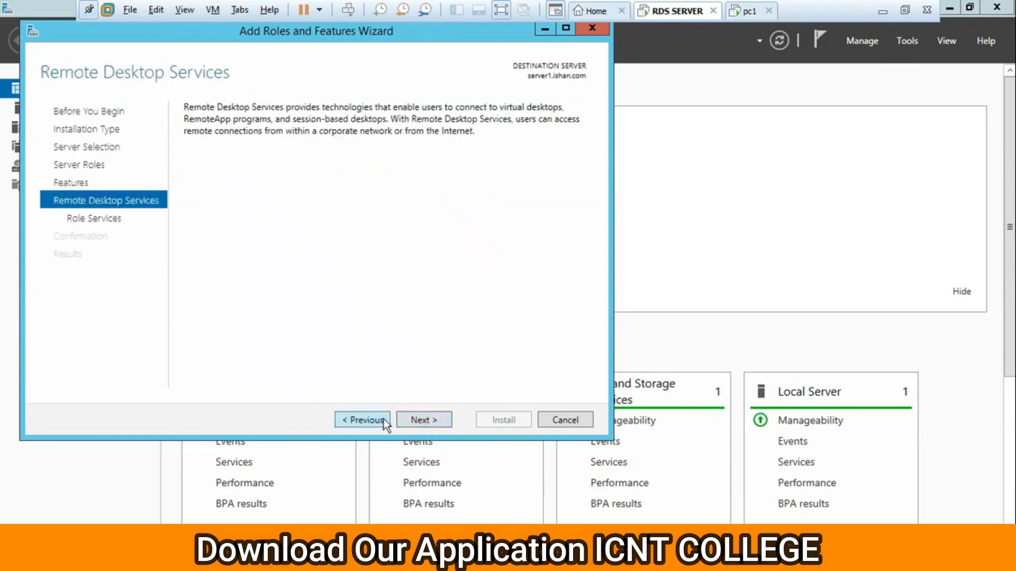
left_click(369, 418)
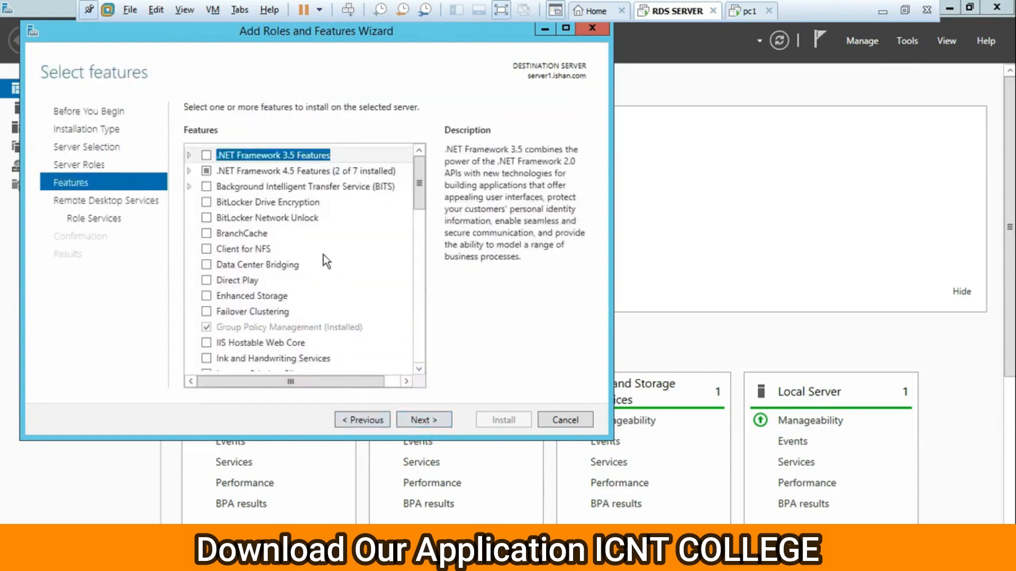
scroll(328, 315, "down", 3)
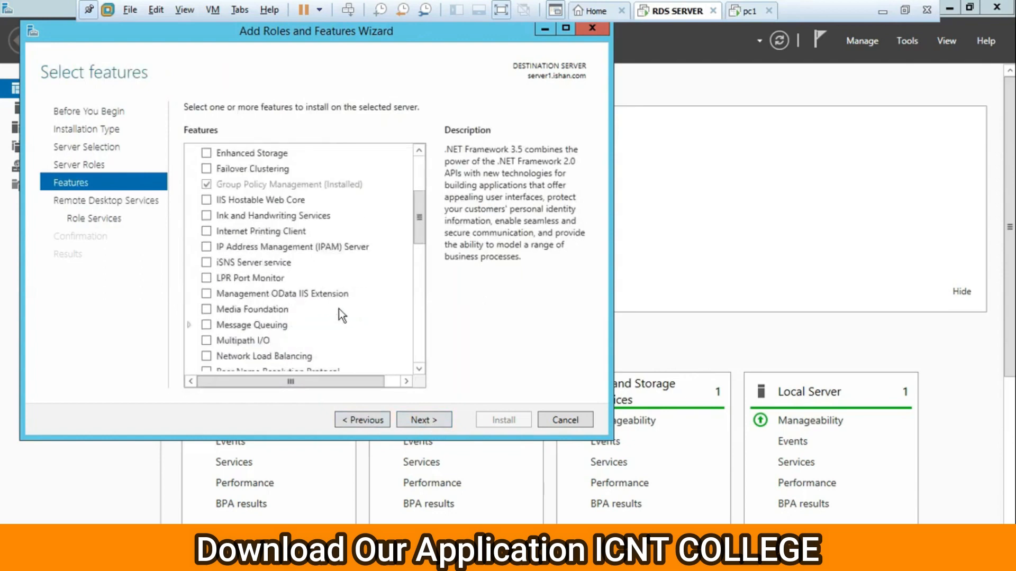
scroll(309, 239, "down", 1)
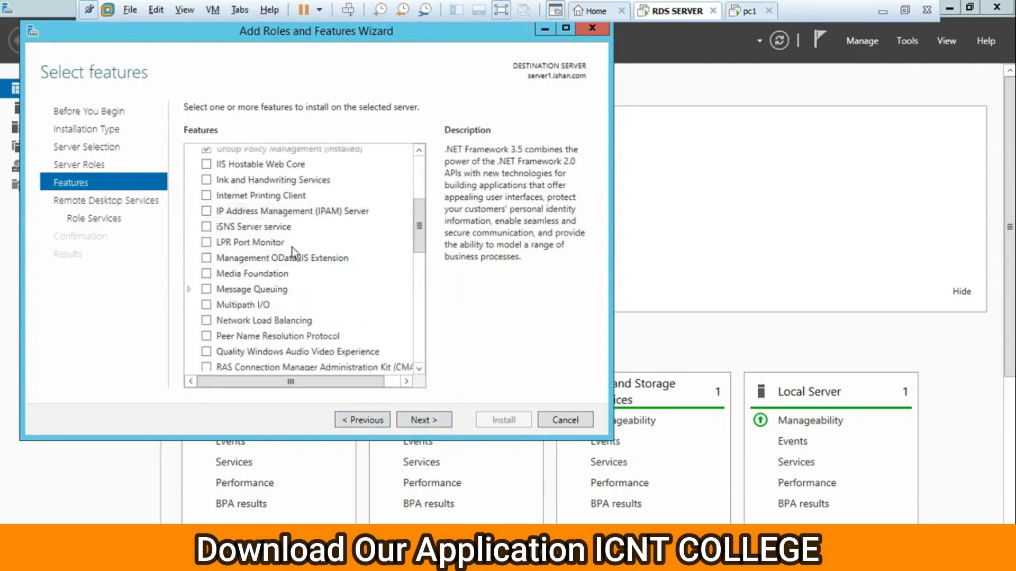
scroll(292, 246, "up", 4)
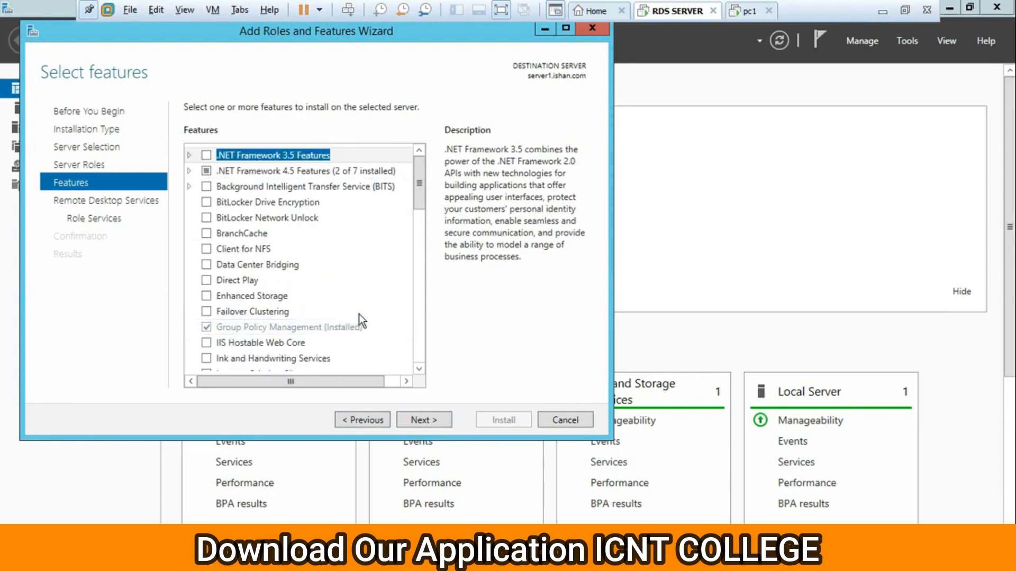
scroll(366, 312, "down", 3)
scroll(369, 316, "down", 4)
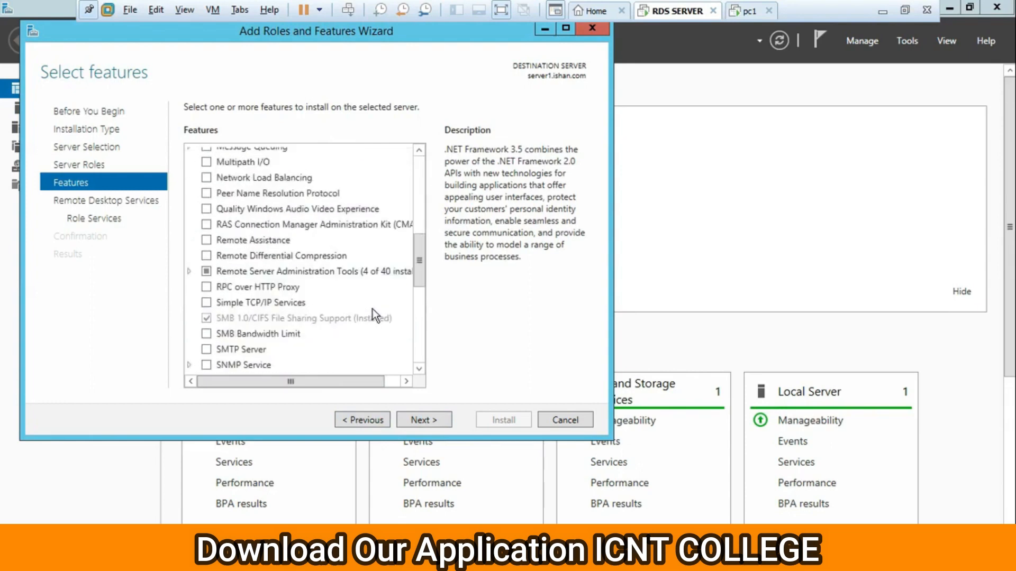
scroll(373, 309, "up", 7)
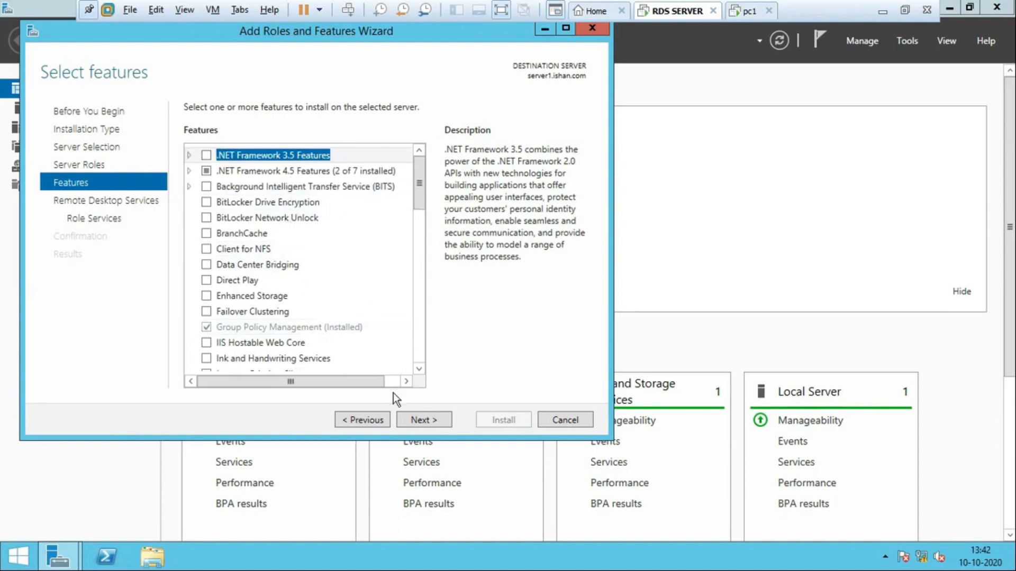
left_click(411, 419)
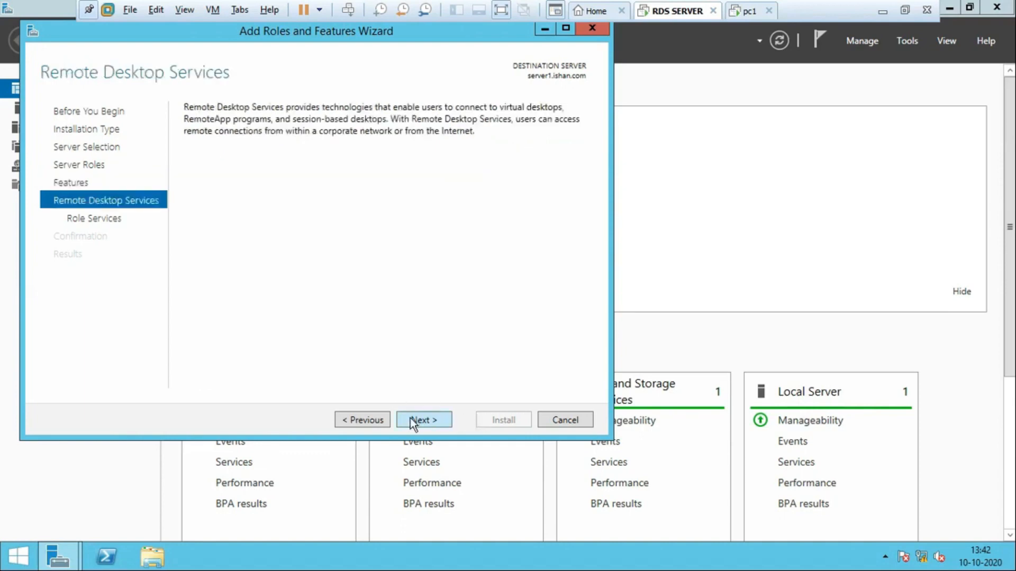
Leave Connection Broker unselected and add Remote Desktop Session Host with its required features.
left_click(411, 419)
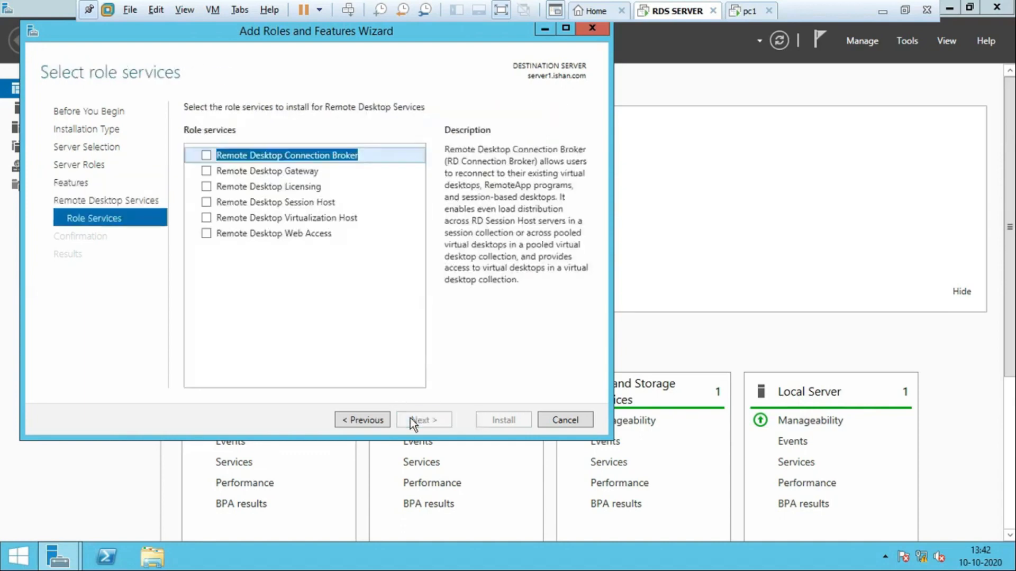
left_click(207, 155)
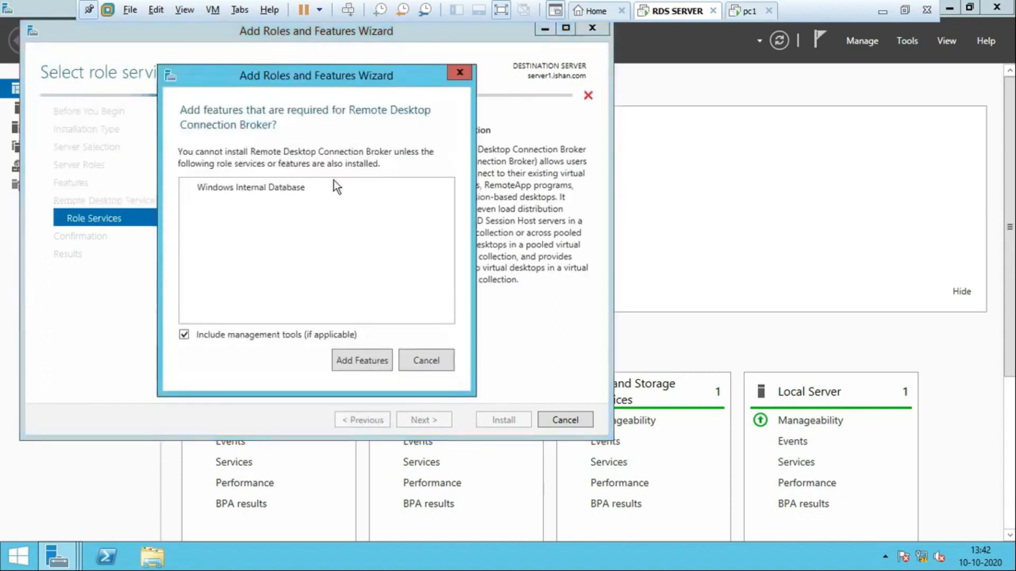
left_click(434, 361)
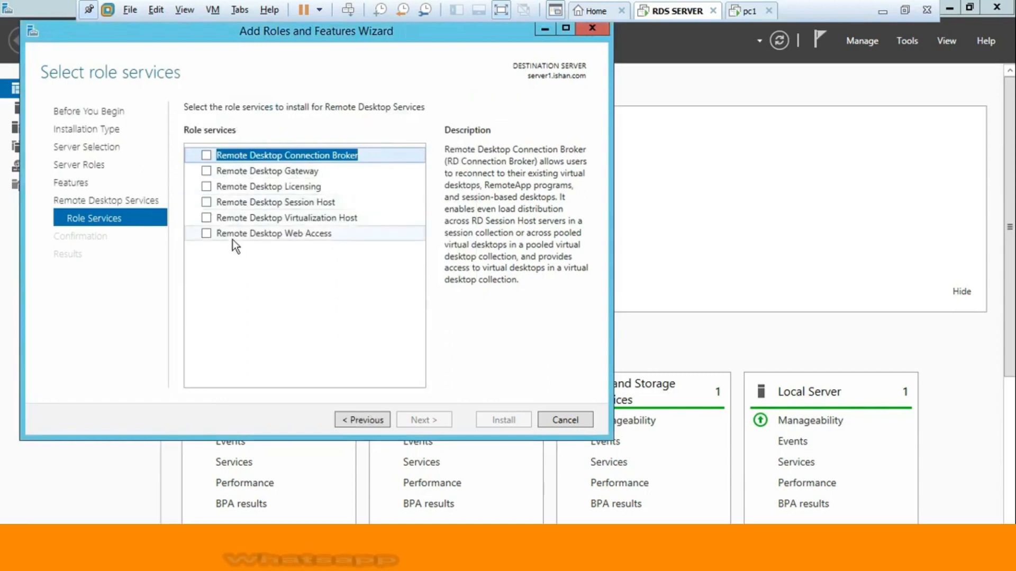
left_click(207, 202)
left_click(341, 360)
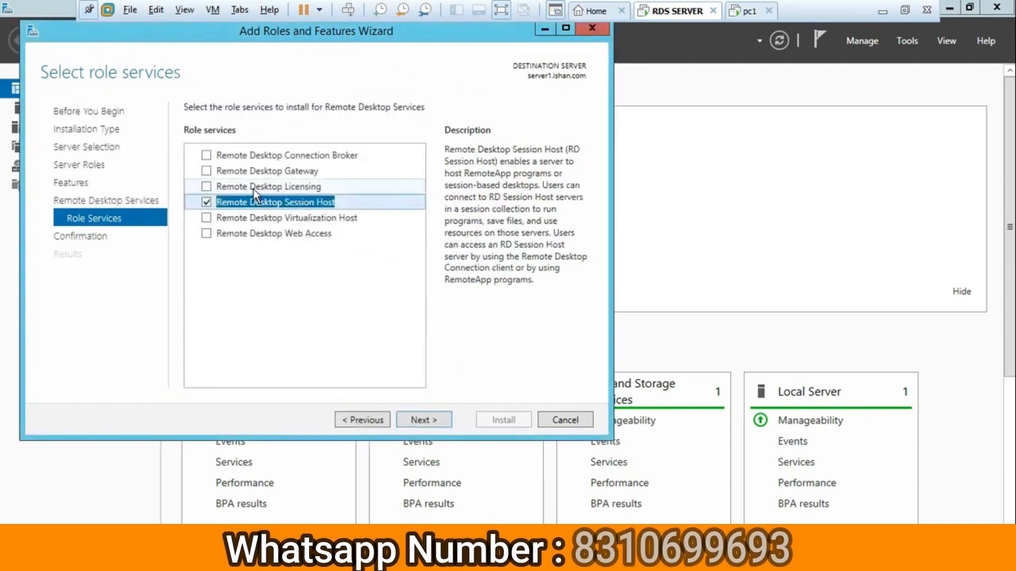
Add the Licensing, Web Access and Gateway role services, accepting each one's required features.
left_click(206, 186)
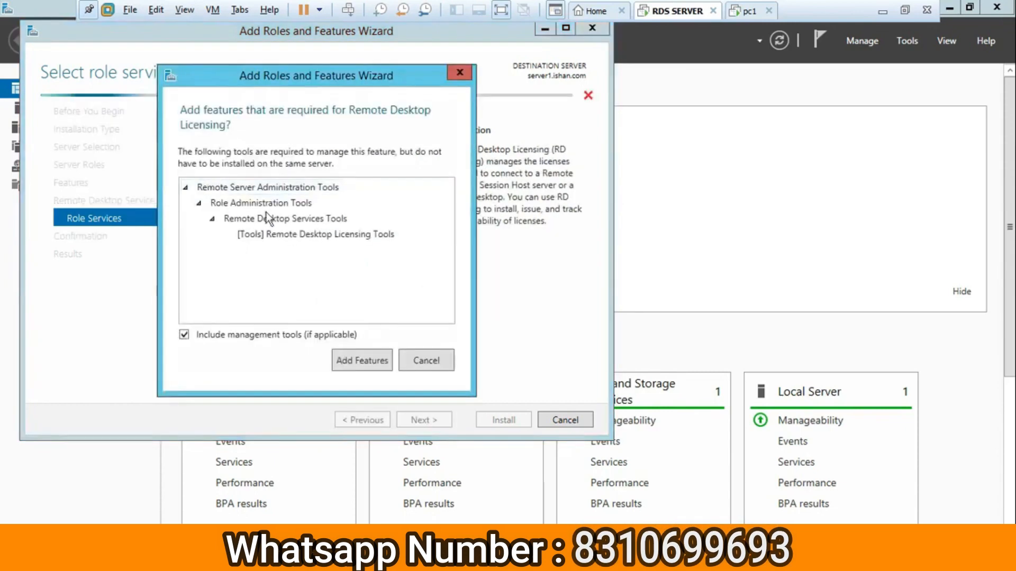
left_click(364, 359)
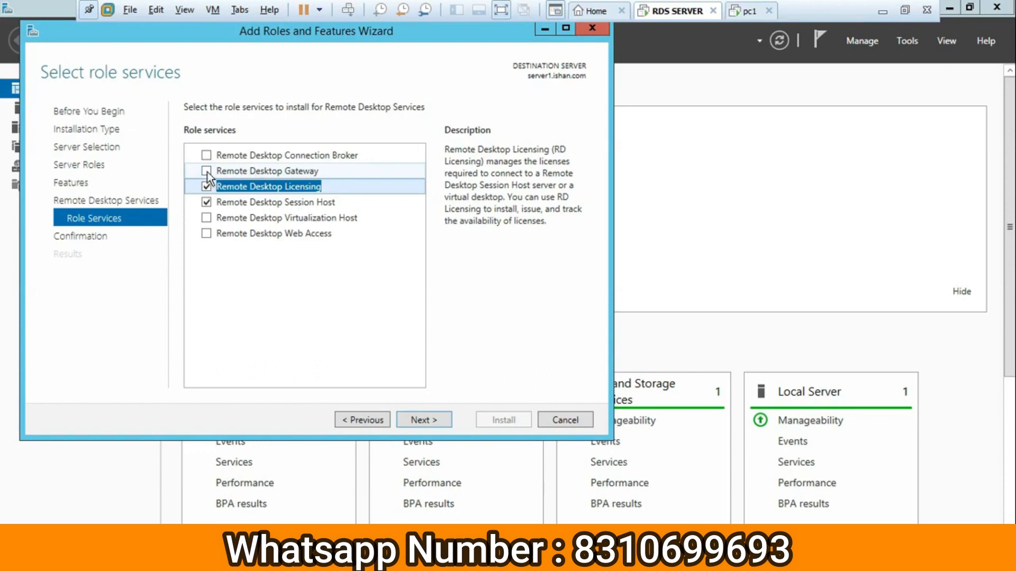
left_click(206, 233)
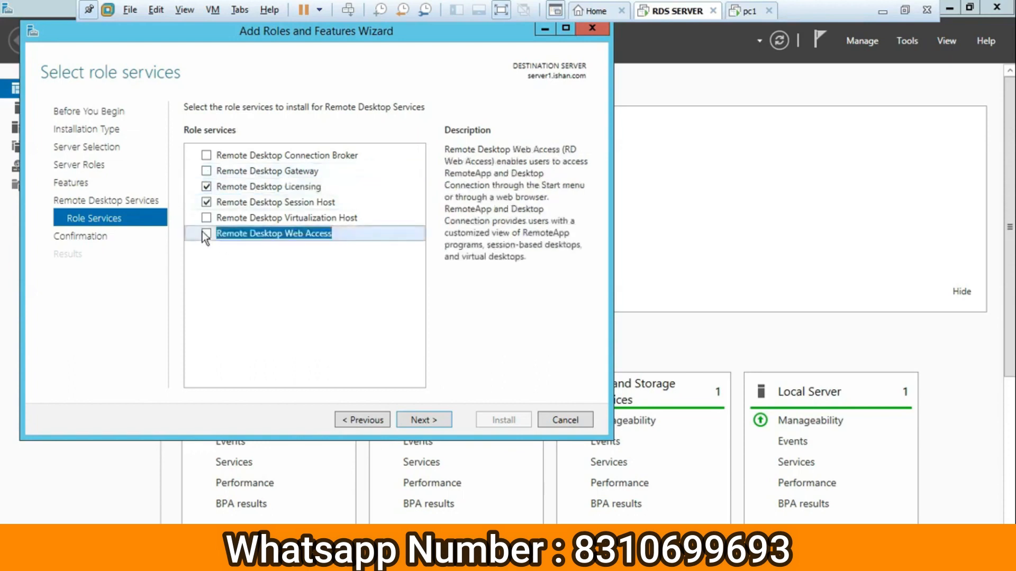
left_click(362, 360)
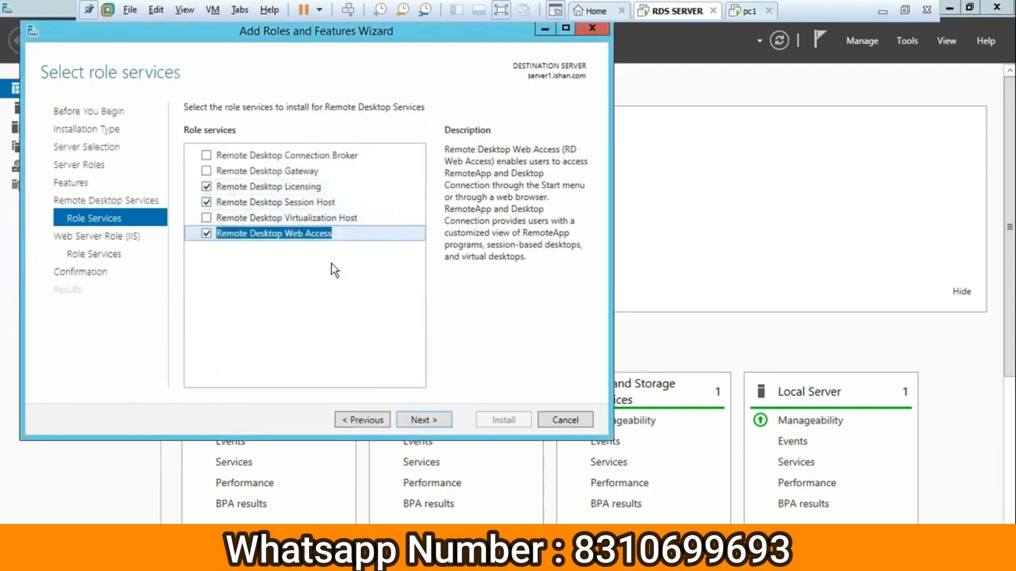
left_click(206, 170)
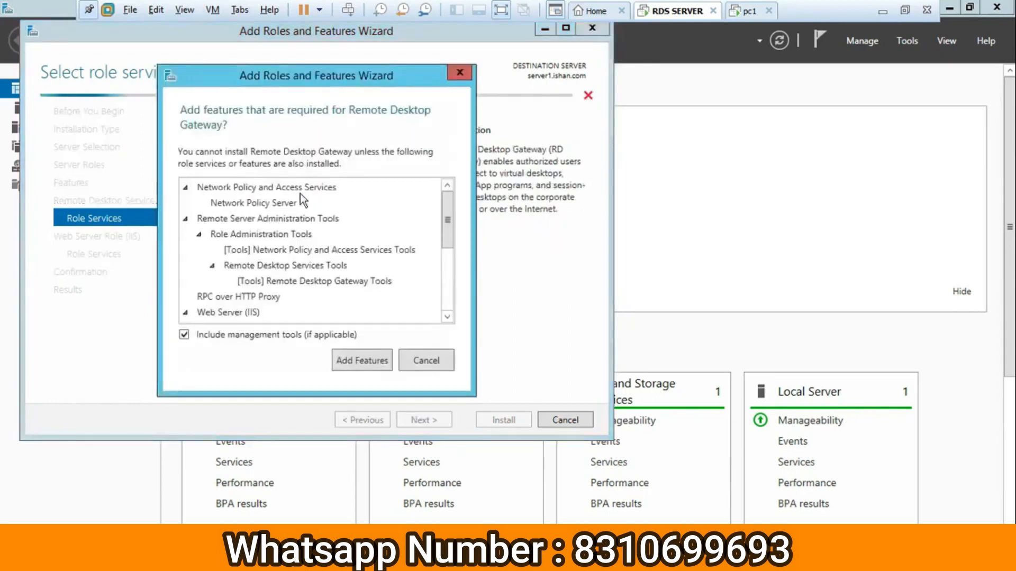
left_click(362, 361)
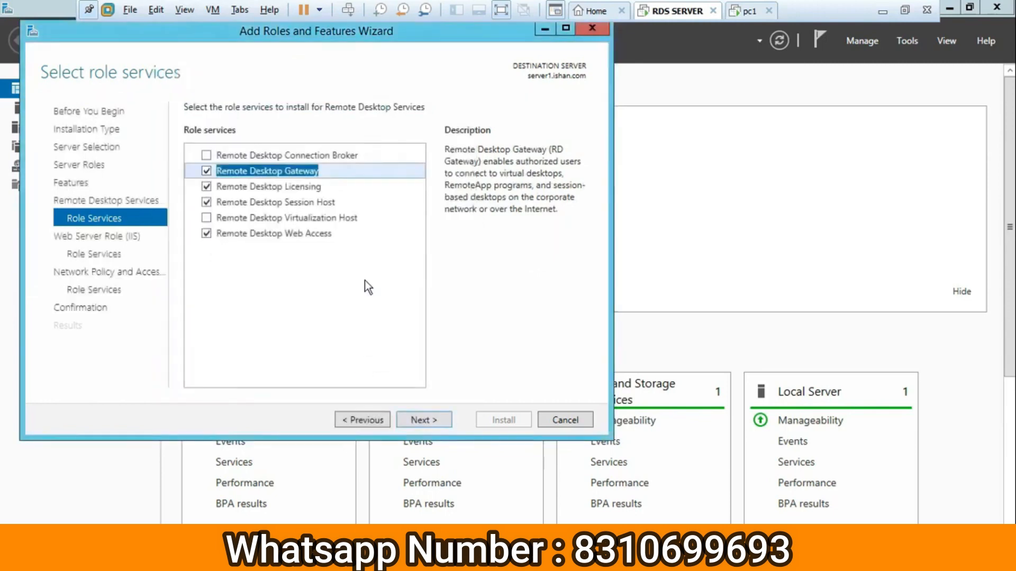
Keep the default Web Server (IIS) and Network Policy Server role services and begin installing.
left_click(424, 421)
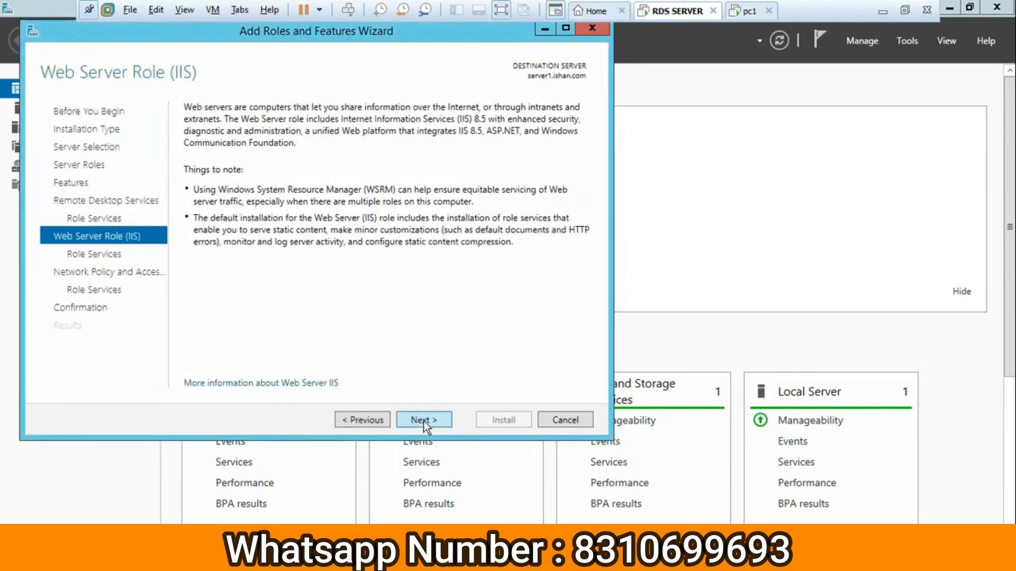
left_click(423, 421)
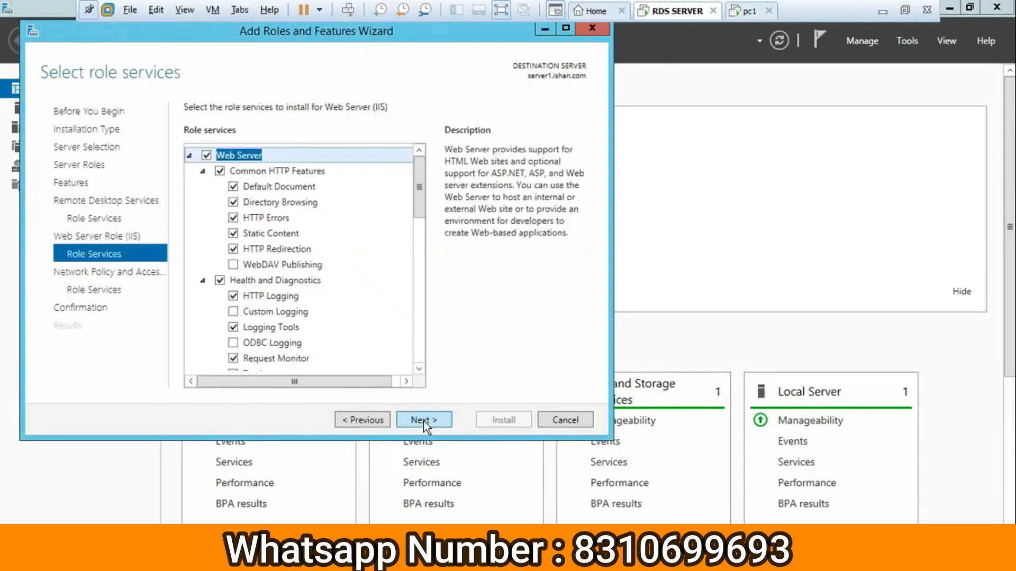
scroll(354, 331, "down", 4)
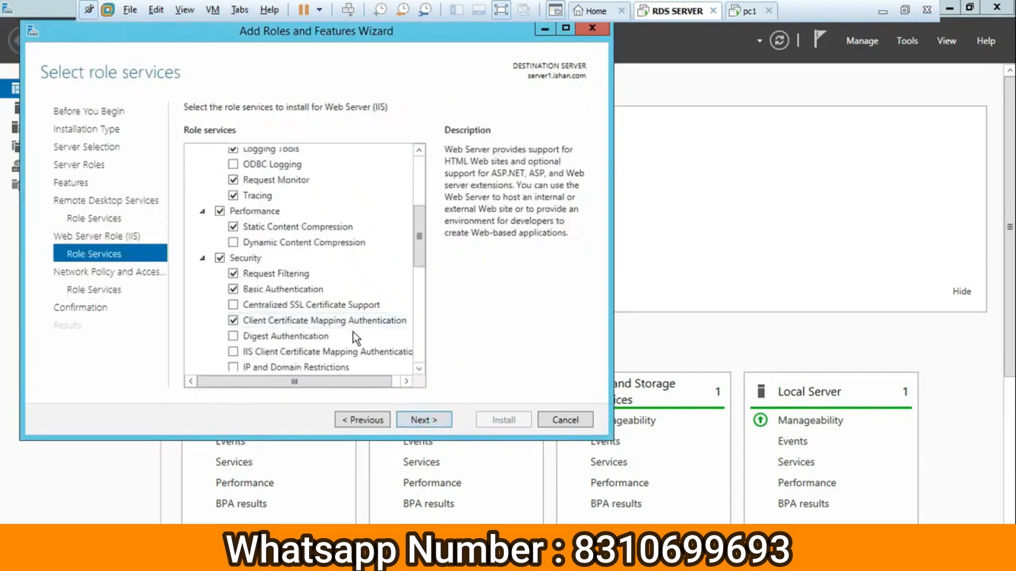
scroll(353, 332, "down", 4)
scroll(368, 344, "down", 3)
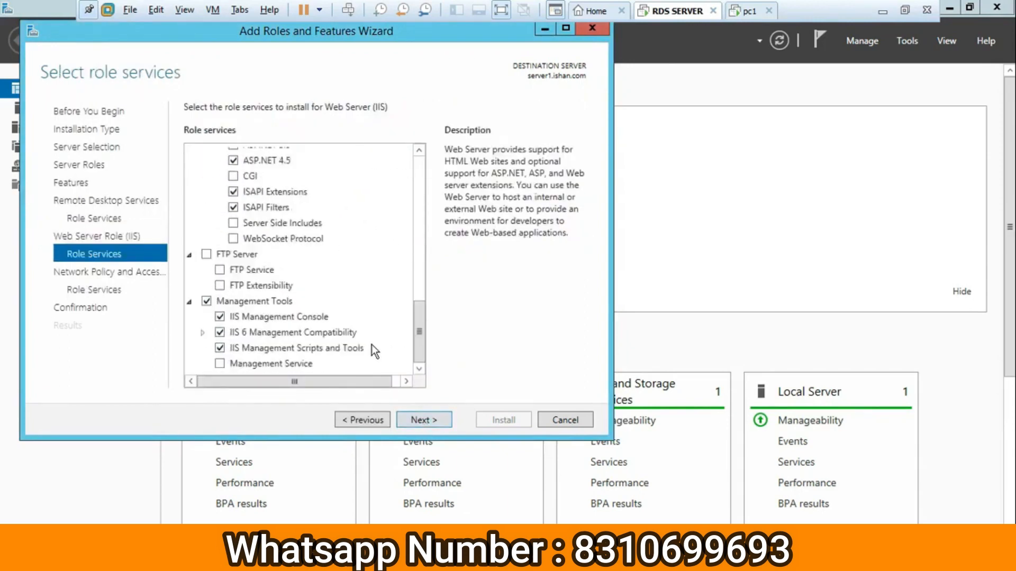
scroll(372, 344, "up", 10)
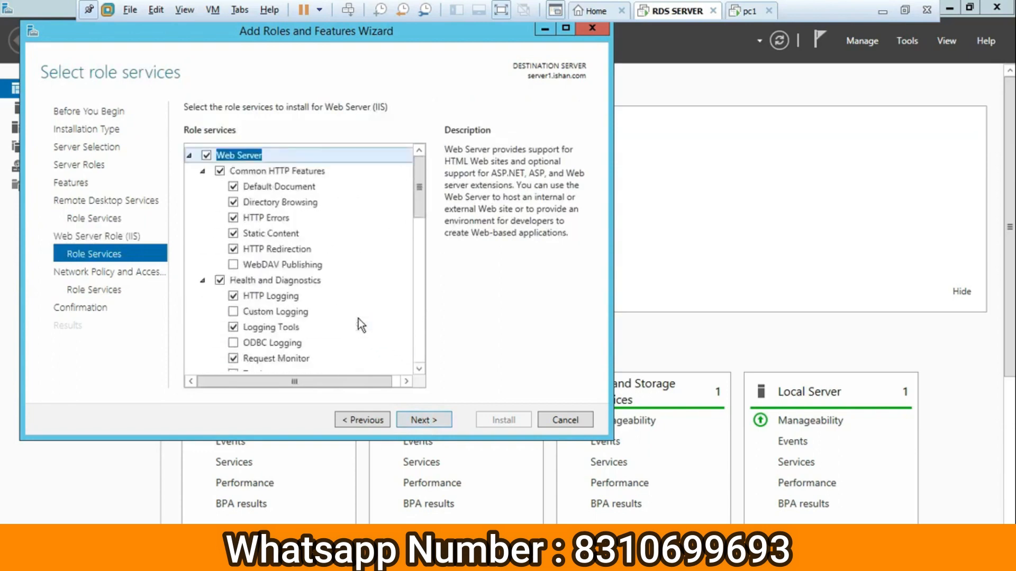
left_click(421, 418)
left_click(434, 418)
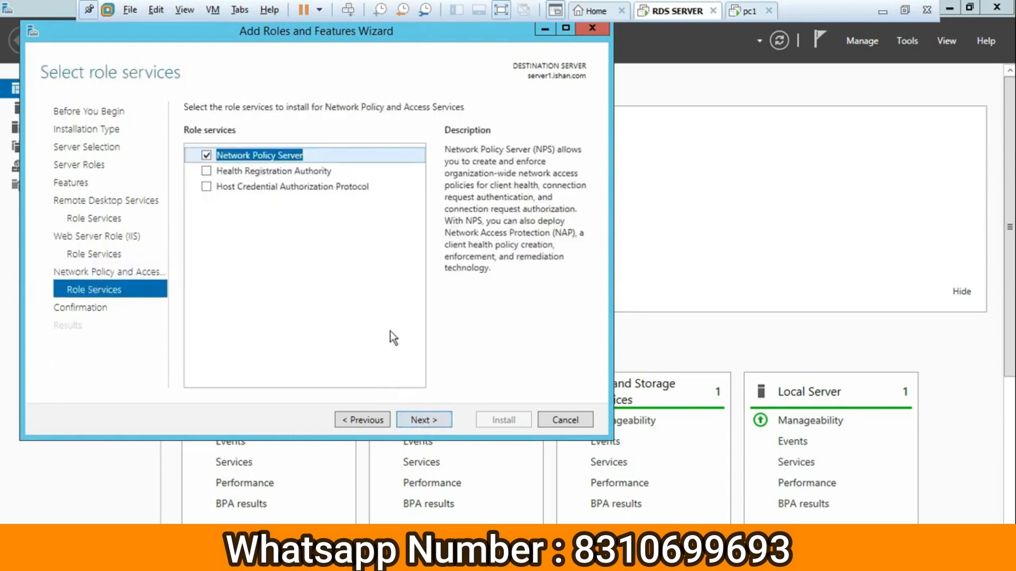
left_click(423, 420)
left_click(499, 421)
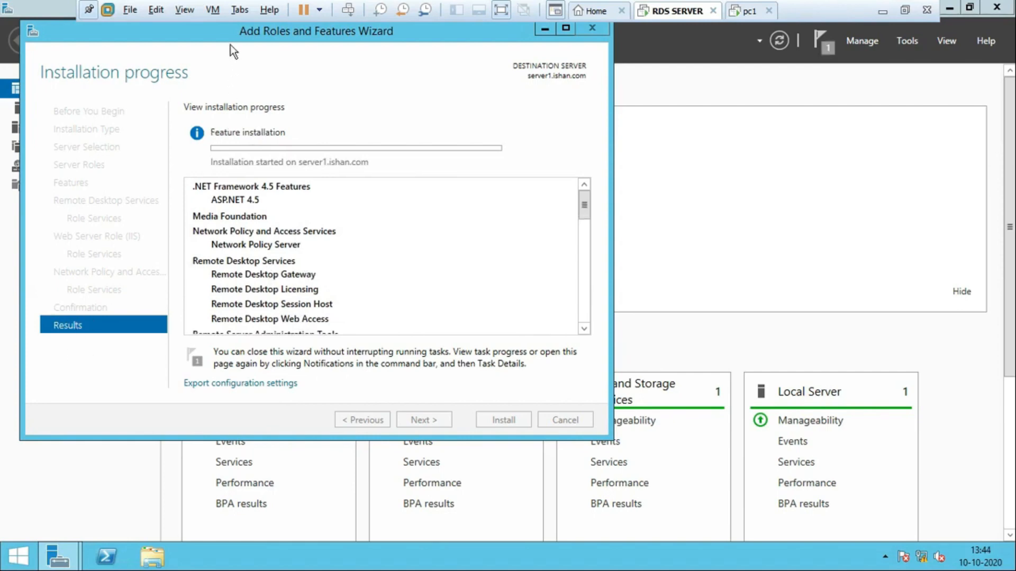
Move the progress window aside and wait until installation completes with a restart pending.
left_click_drag(202, 31, 325, 78)
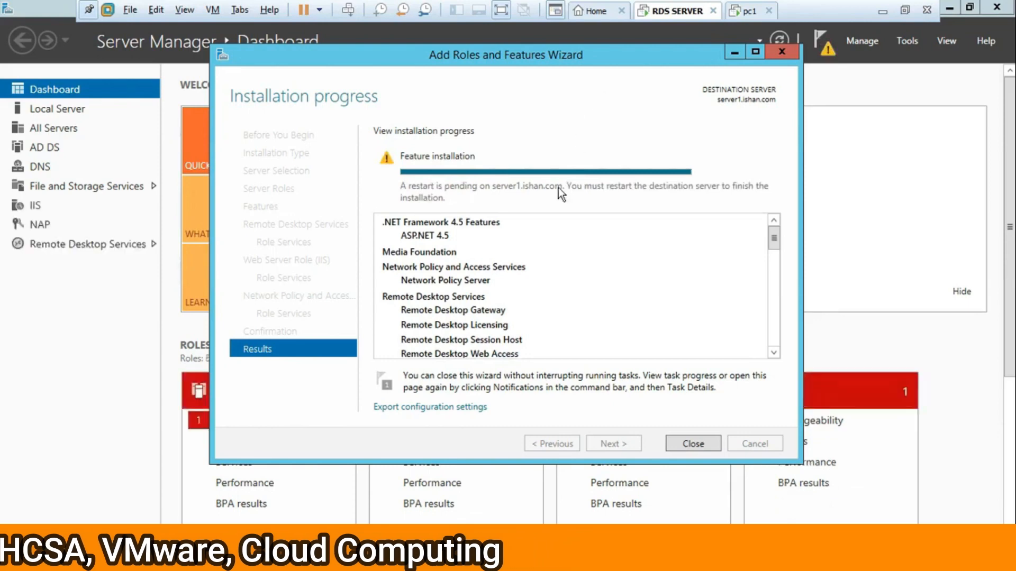
Close the finished wizard and choose a Remote Desktop Services installation in Add Roles and Features.
left_click(693, 443)
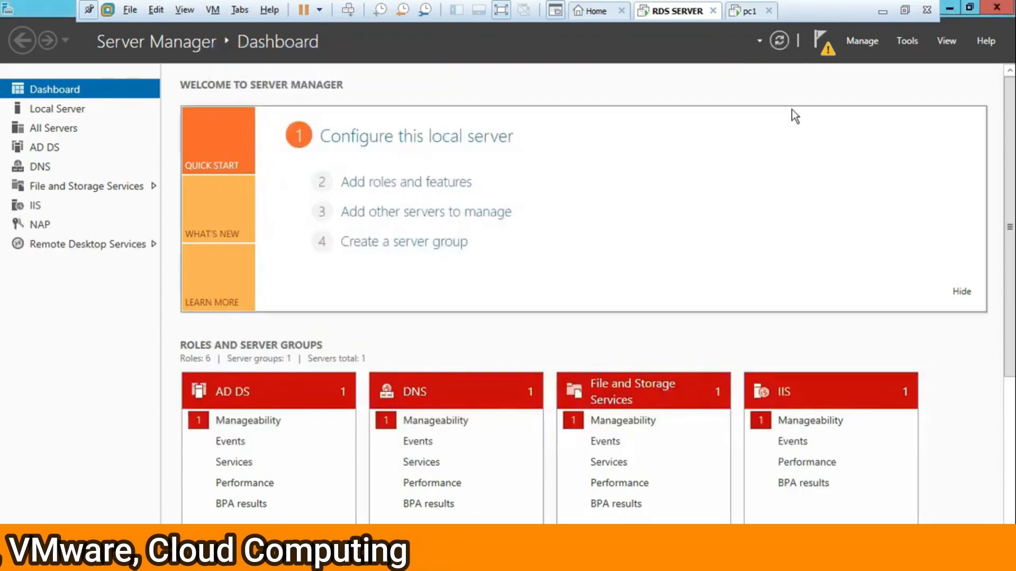
left_click(832, 45)
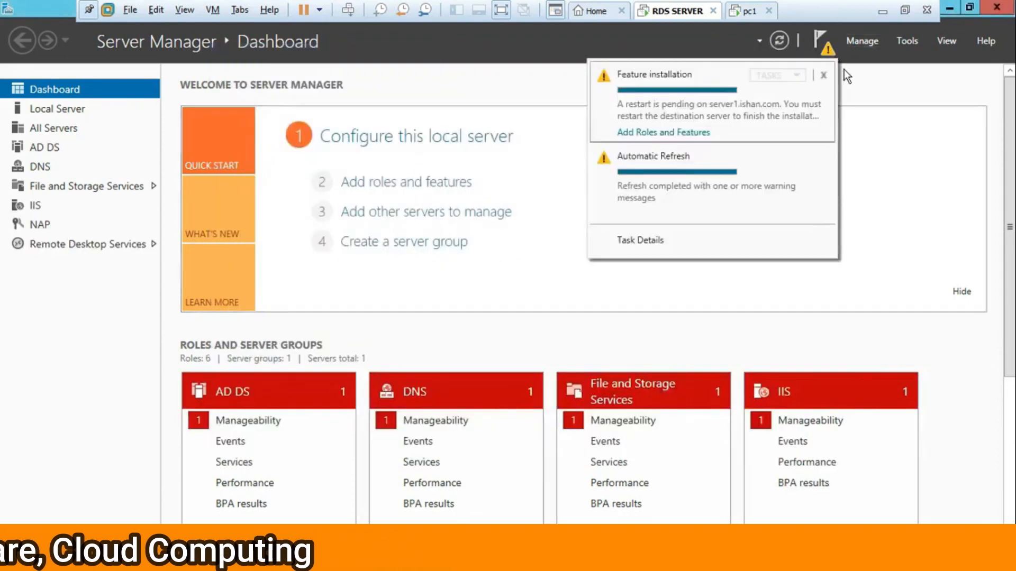
left_click(863, 43)
left_click(877, 63)
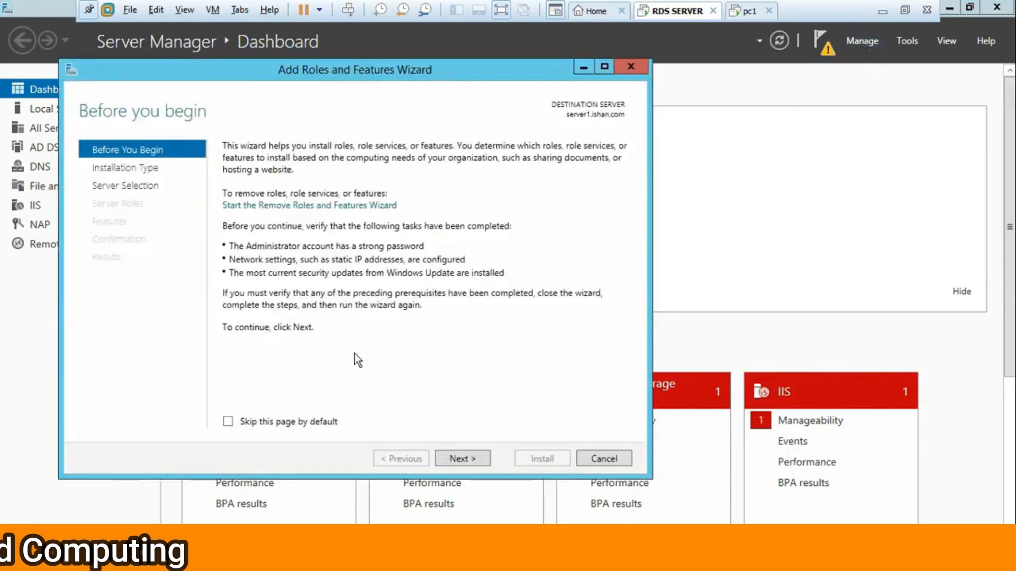
left_click(461, 459)
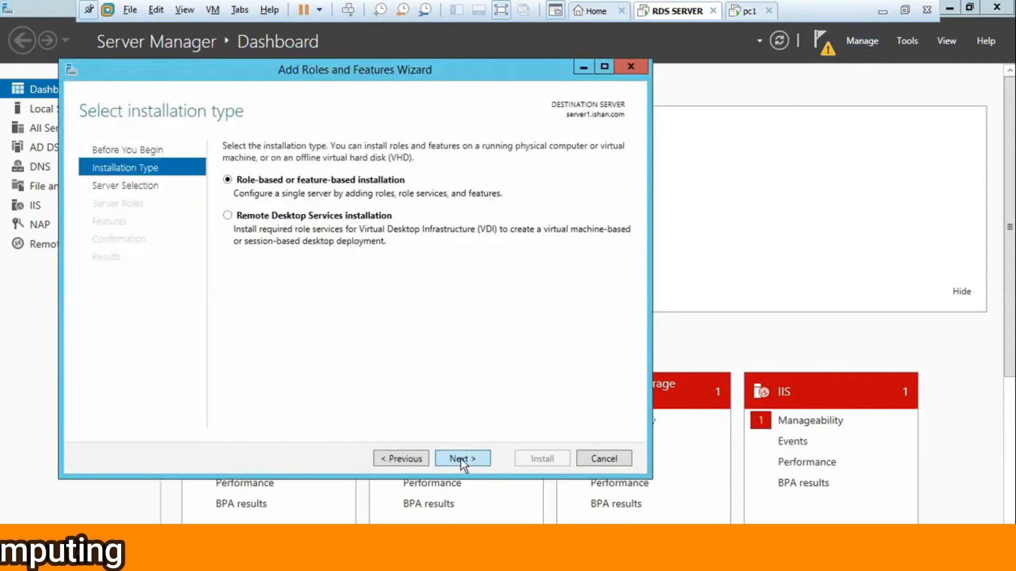
left_click(228, 215)
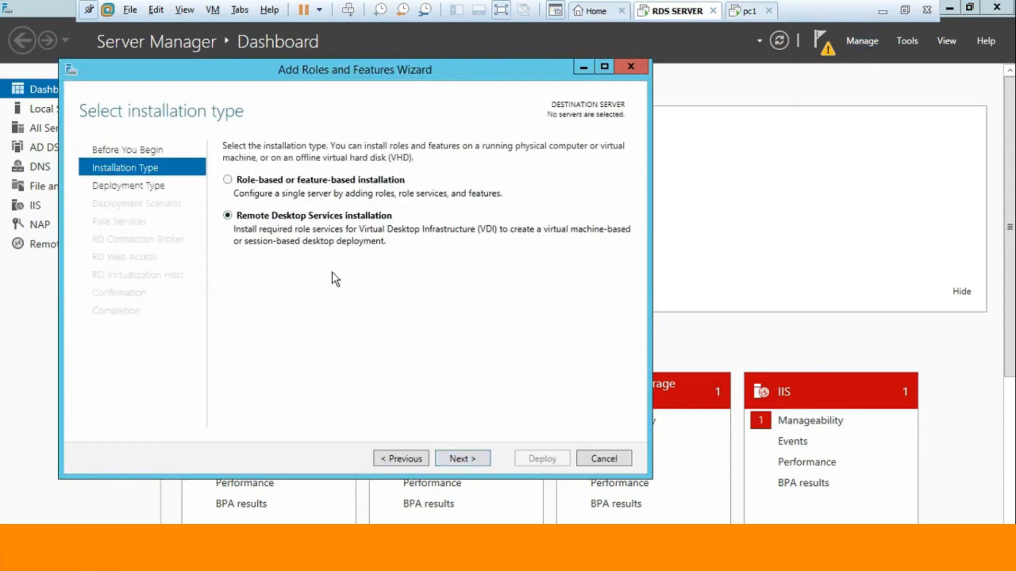
left_click(471, 460)
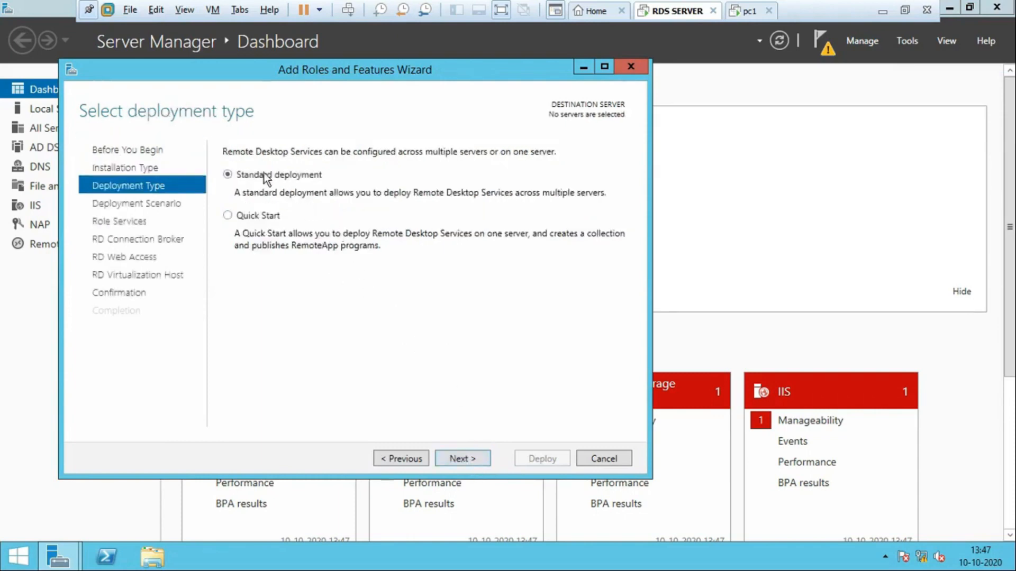
Choose a Quick Start, session-based desktop deployment with server1 as the target server.
left_click(250, 214)
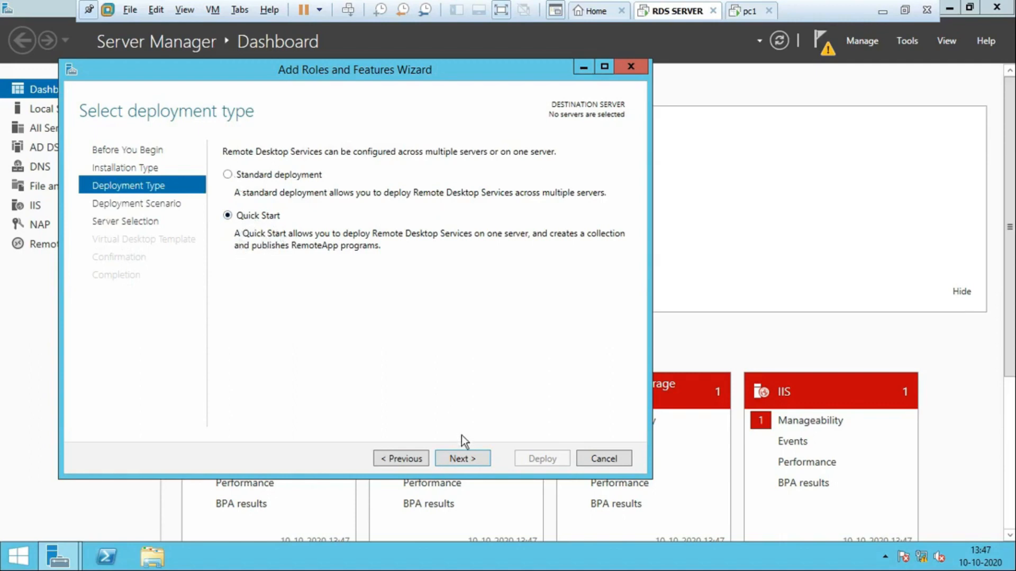
left_click(466, 458)
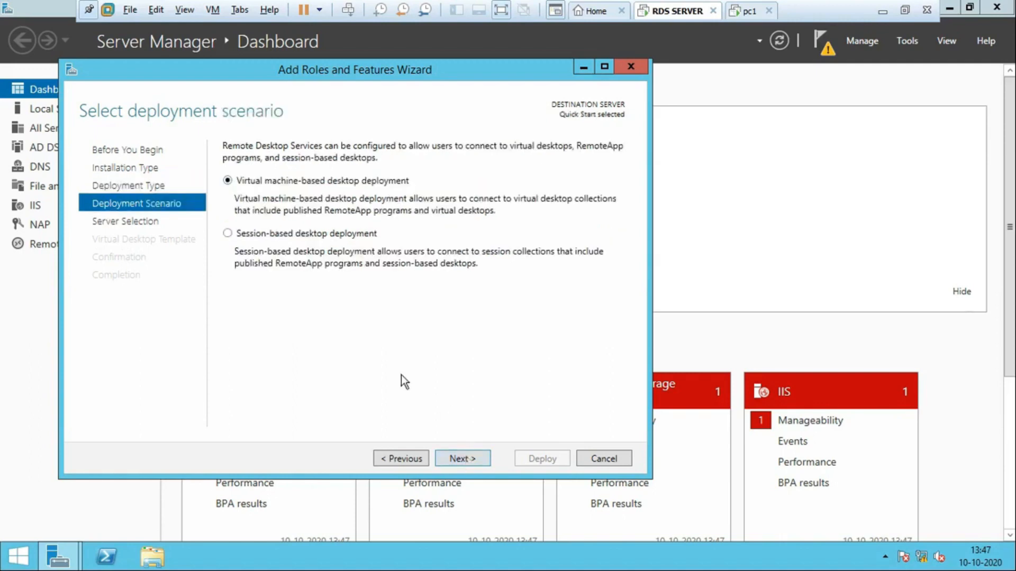
left_click(241, 237)
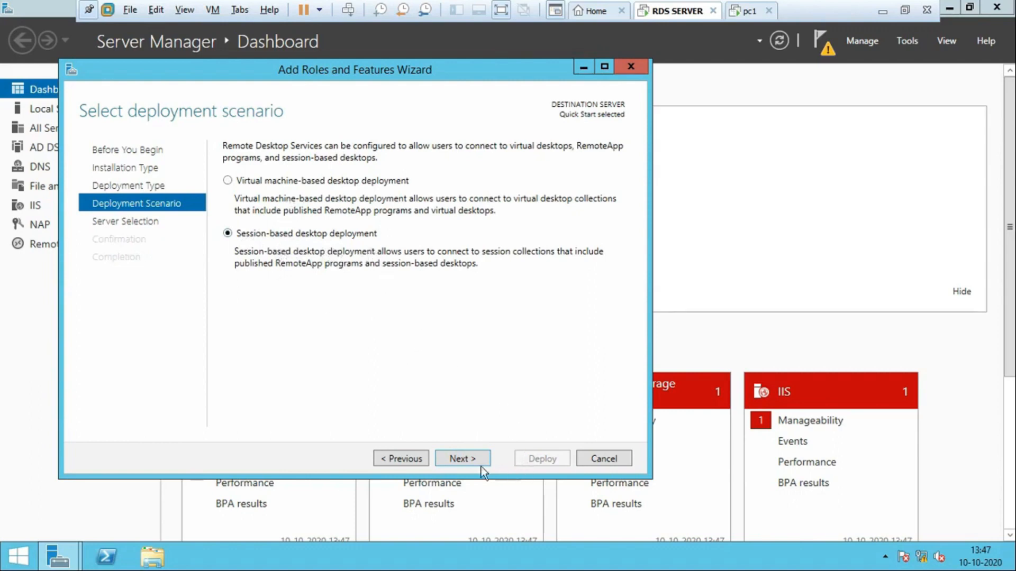
left_click(468, 458)
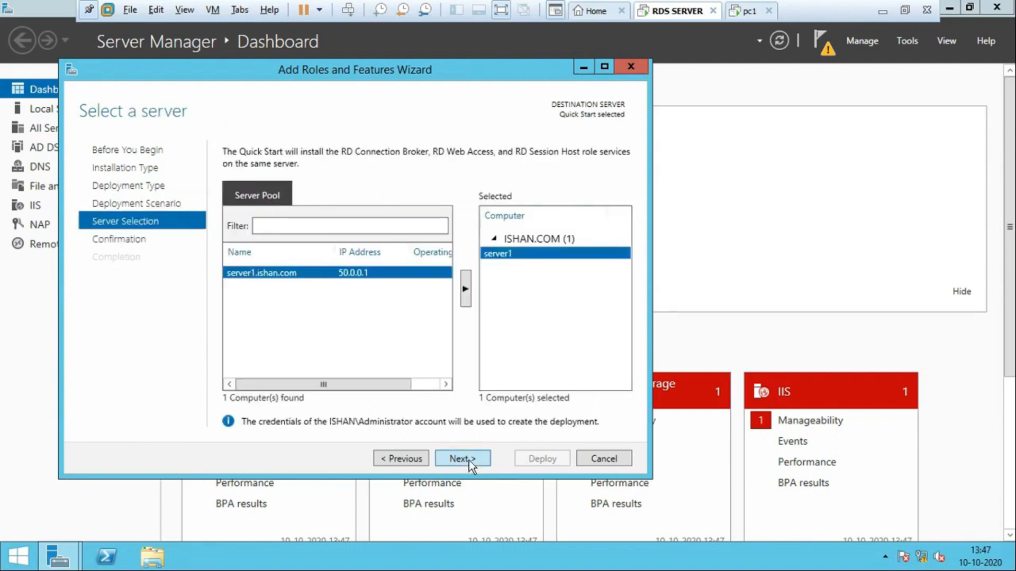
left_click(459, 459)
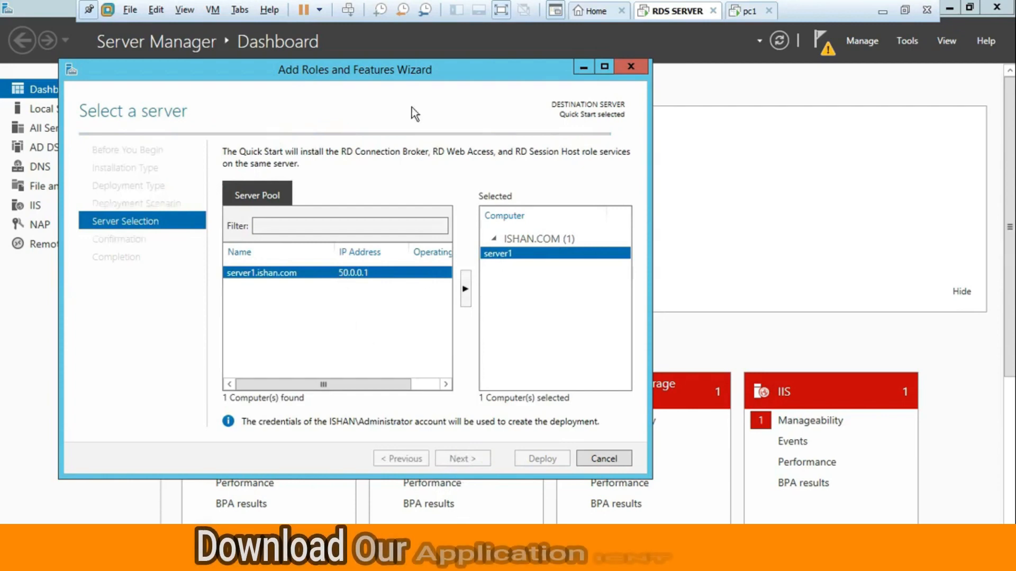
left_click_drag(399, 78, 514, 79)
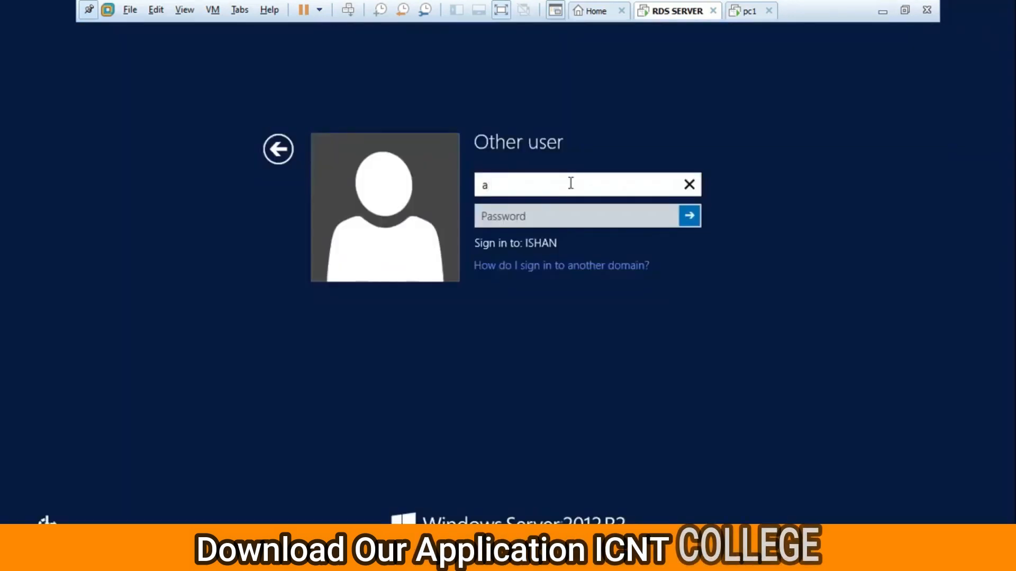
Sign in to the ISHAN domain as administrator with the account password.
type("d")
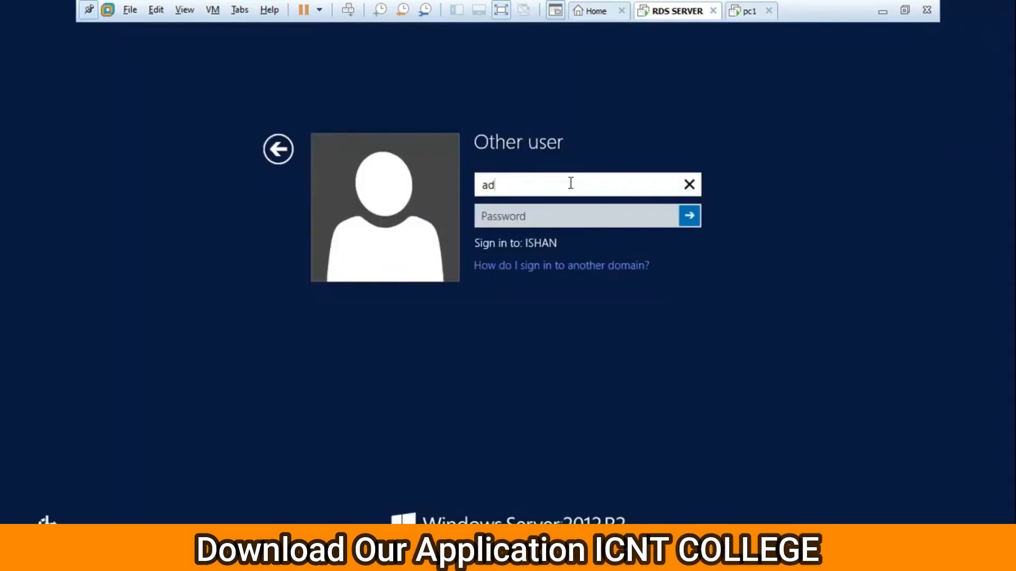
type("ministrator")
key("Tab")
type("P@ssw0")
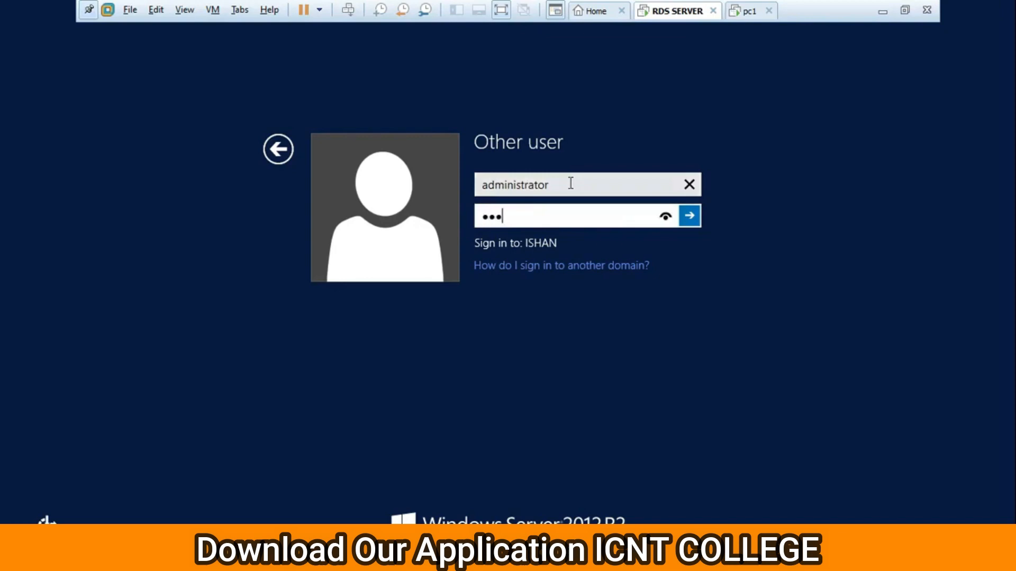
type("rd1")
key("Return")
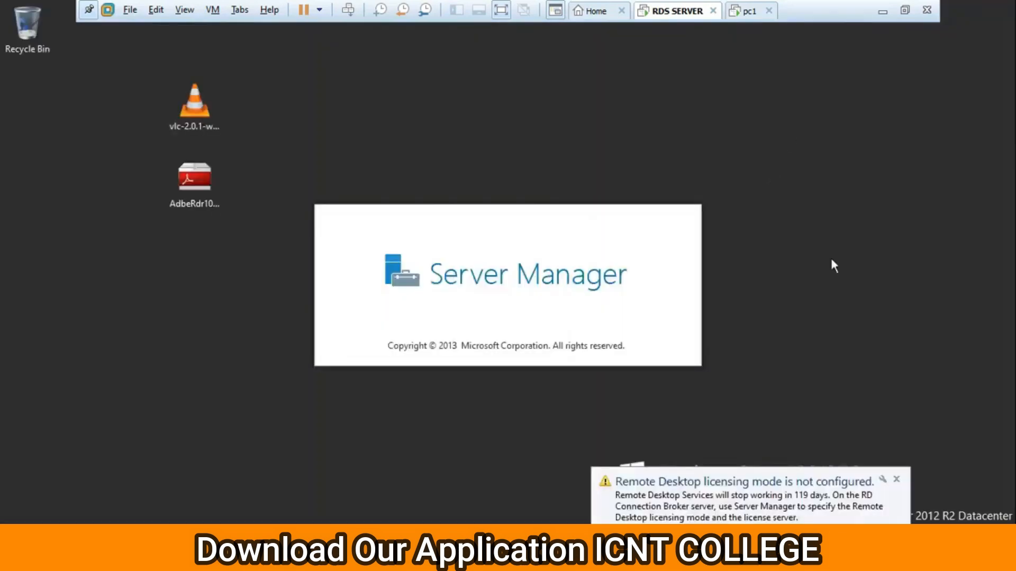
Dismiss the licensing-mode warning and refresh the desktop.
left_click(807, 488)
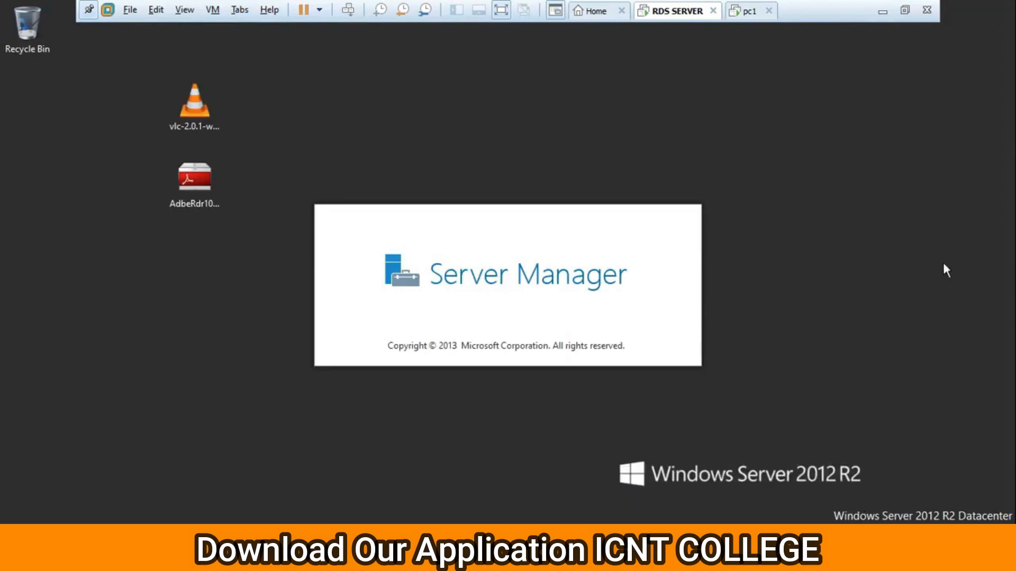
right_click(878, 131)
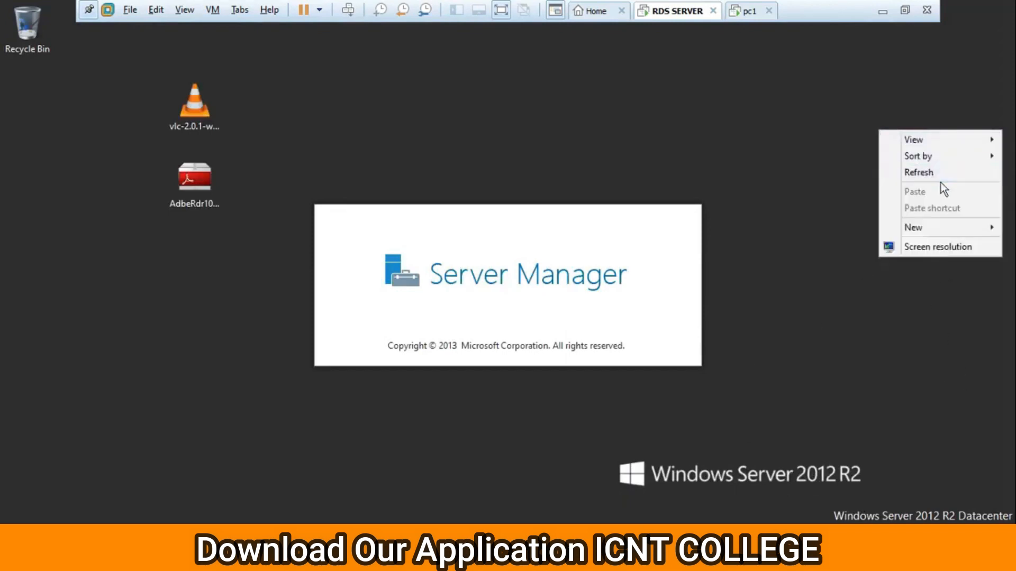
left_click(932, 172)
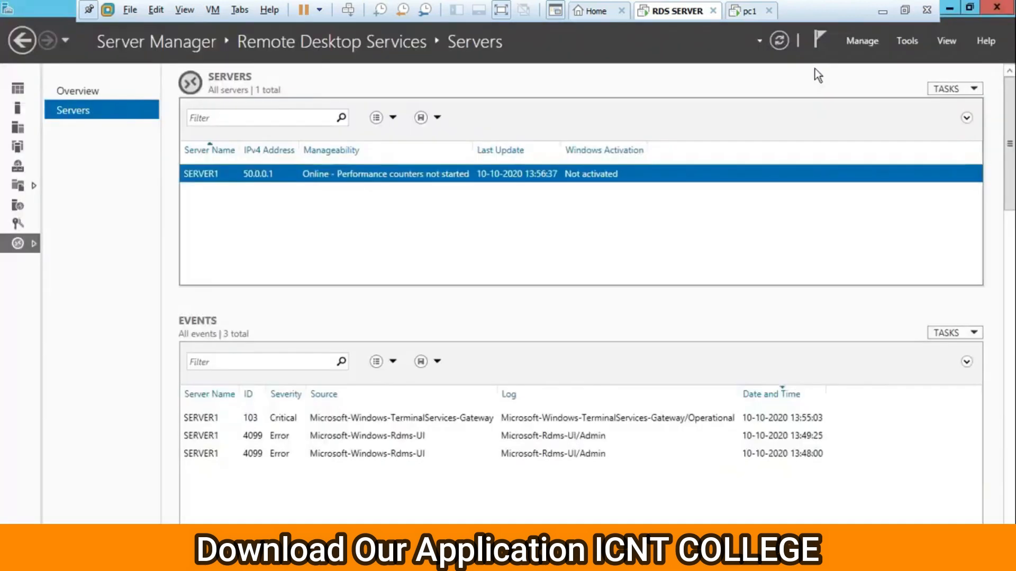
Rerun the Remote Desktop Services installation with automatic restart allowed and deploy it.
left_click(867, 43)
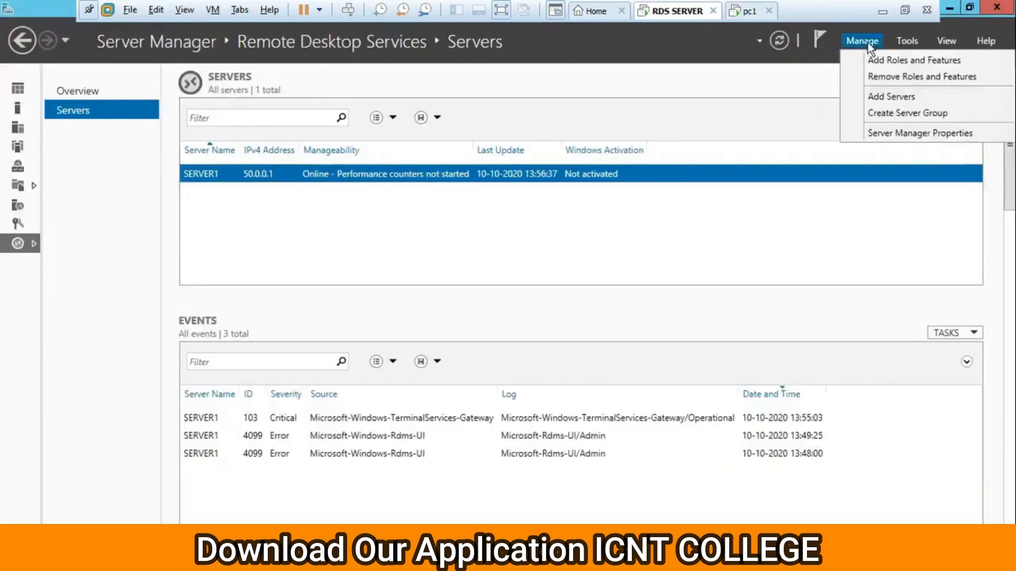
left_click(889, 60)
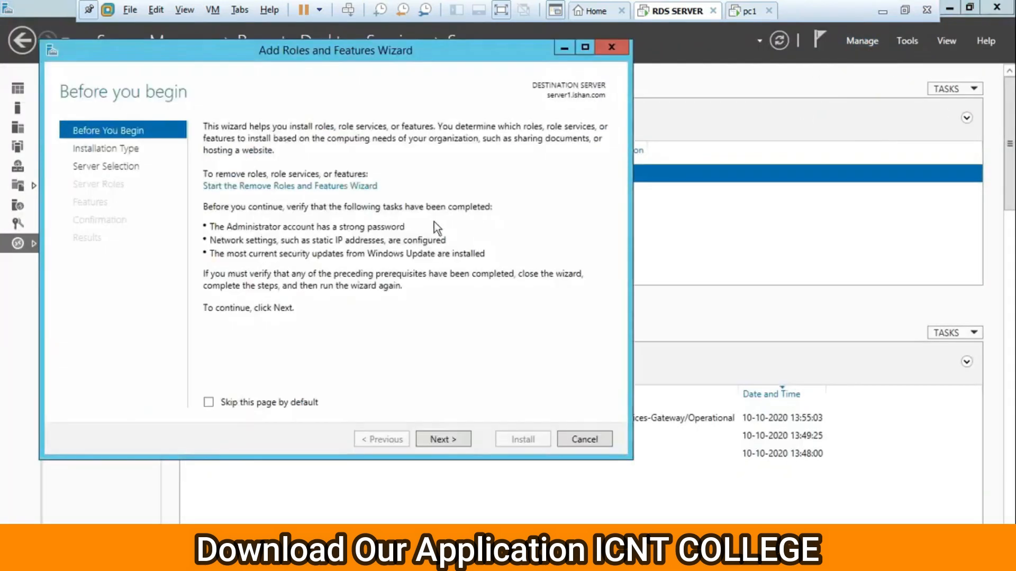
left_click(449, 440)
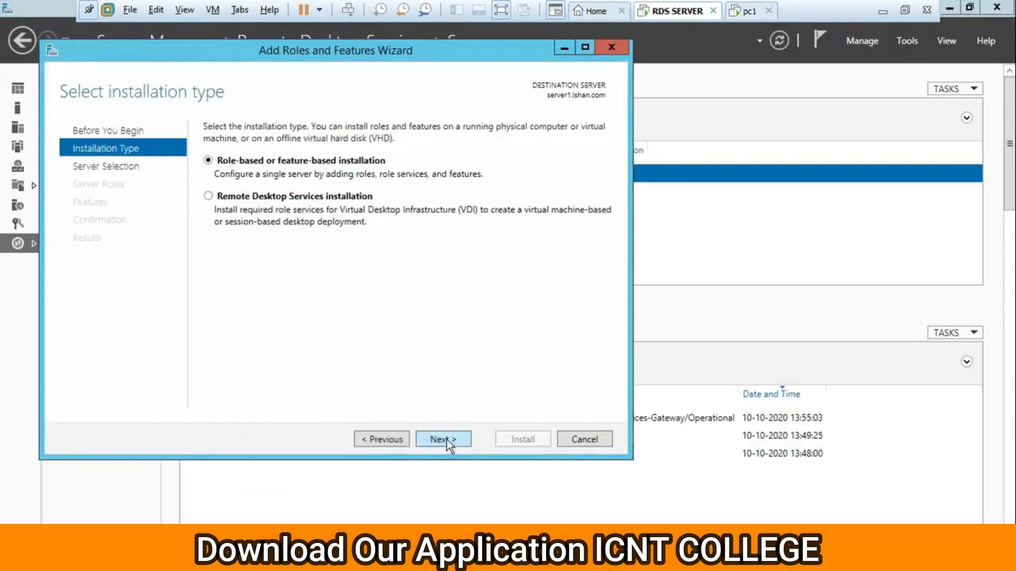
left_click(209, 196)
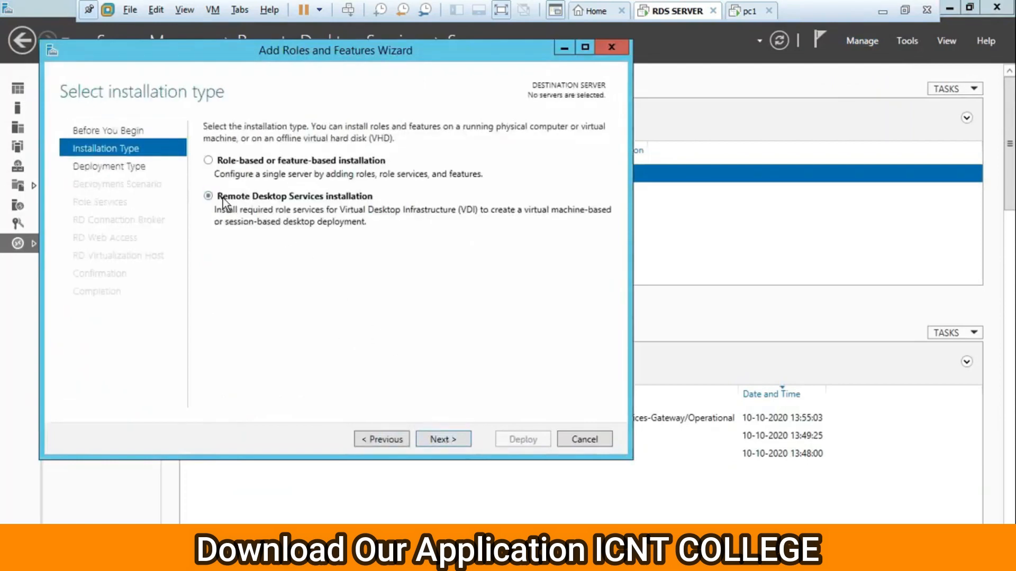
left_click(447, 441)
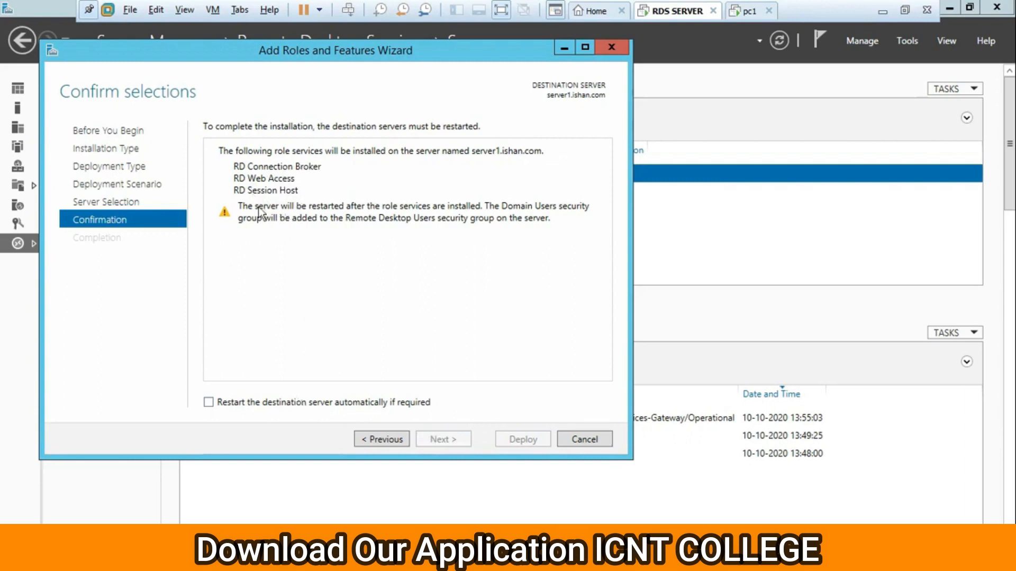
left_click(241, 401)
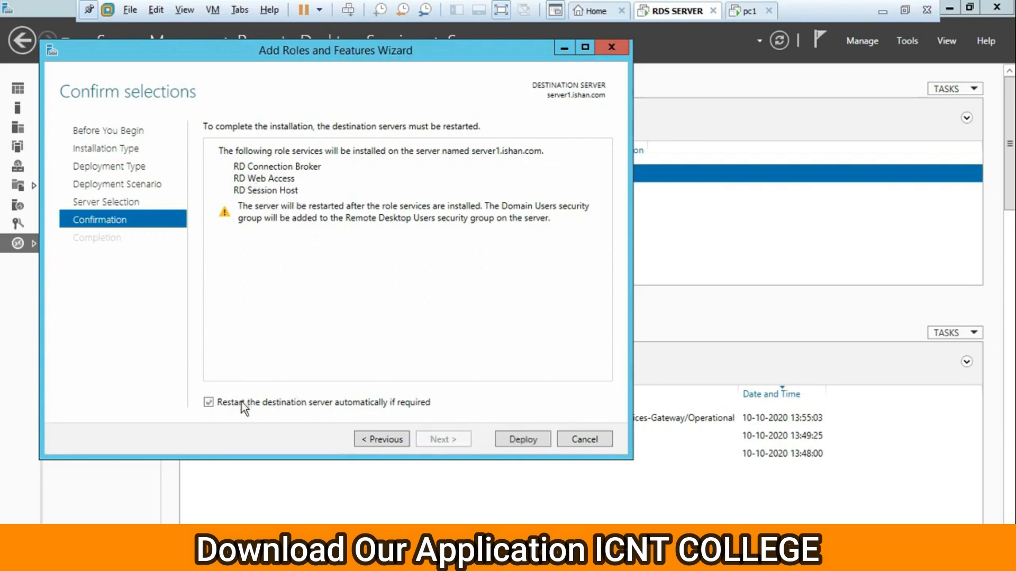
left_click(523, 439)
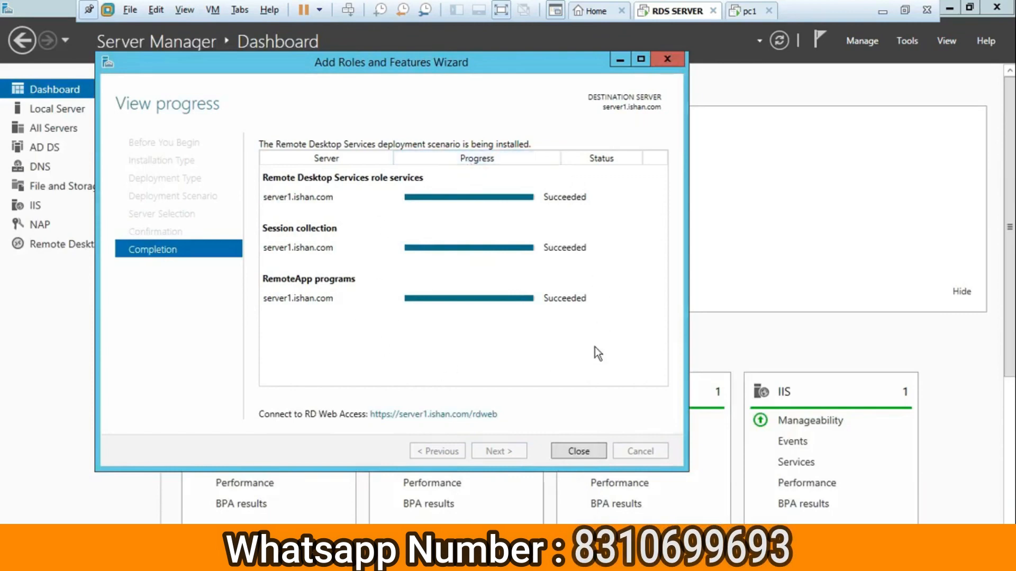
Close the deployment wizard and review QuickSessionCollection's RemoteApps: Calculator, Paint and WordPad.
left_click(574, 453)
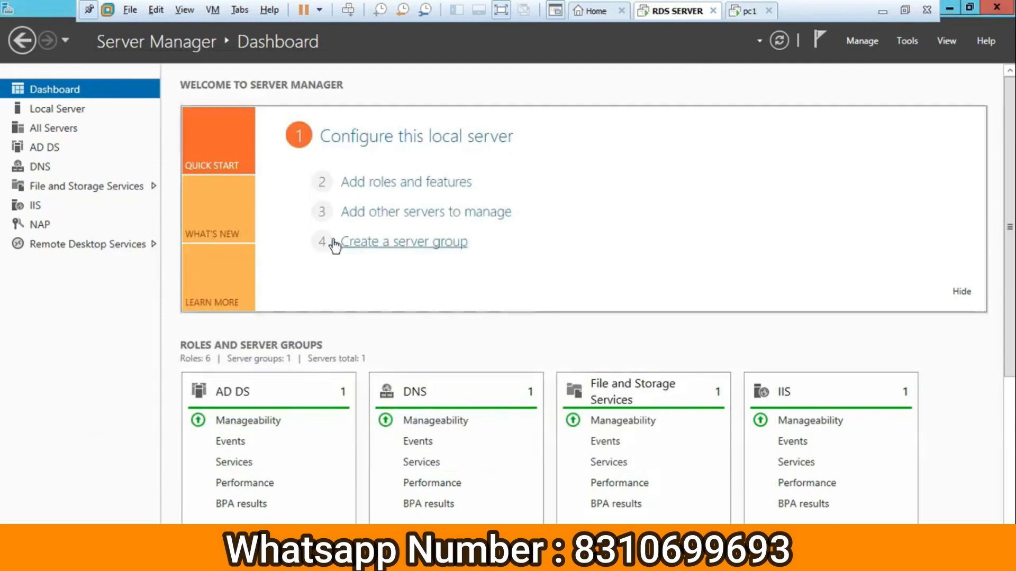
left_click(84, 245)
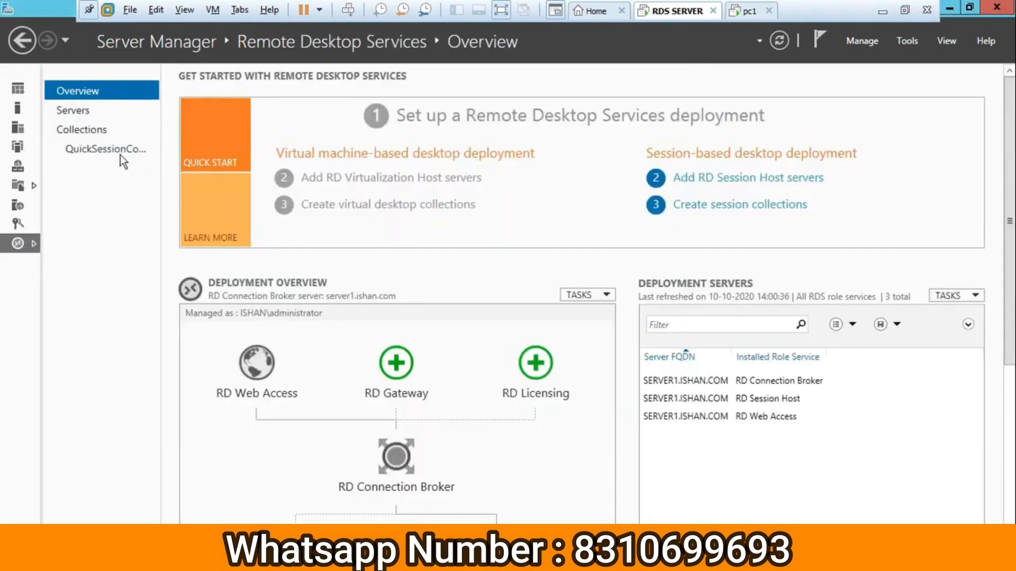
left_click(122, 150)
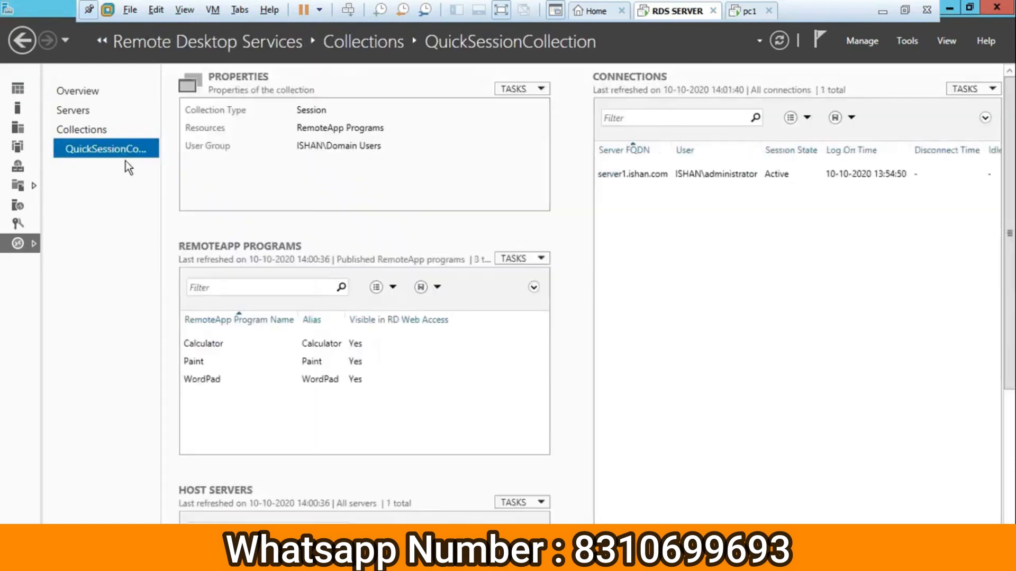
left_click(311, 364)
left_click(316, 378)
left_click(325, 363)
left_click(337, 344)
left_click(338, 362)
left_click(334, 378)
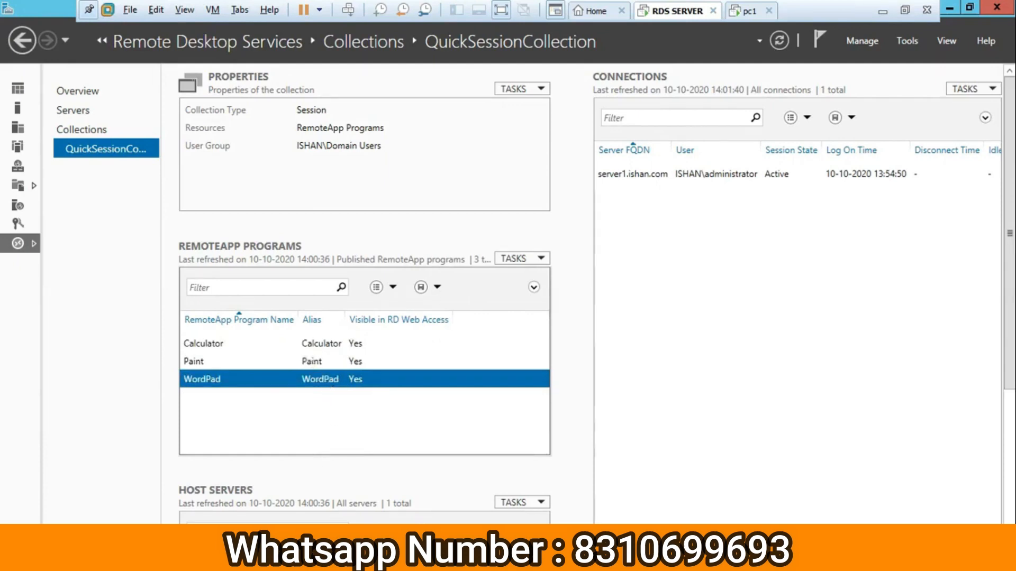
Glance at the pc1 virtual machine, return to the server, and minimize Server Manager.
left_click(747, 12)
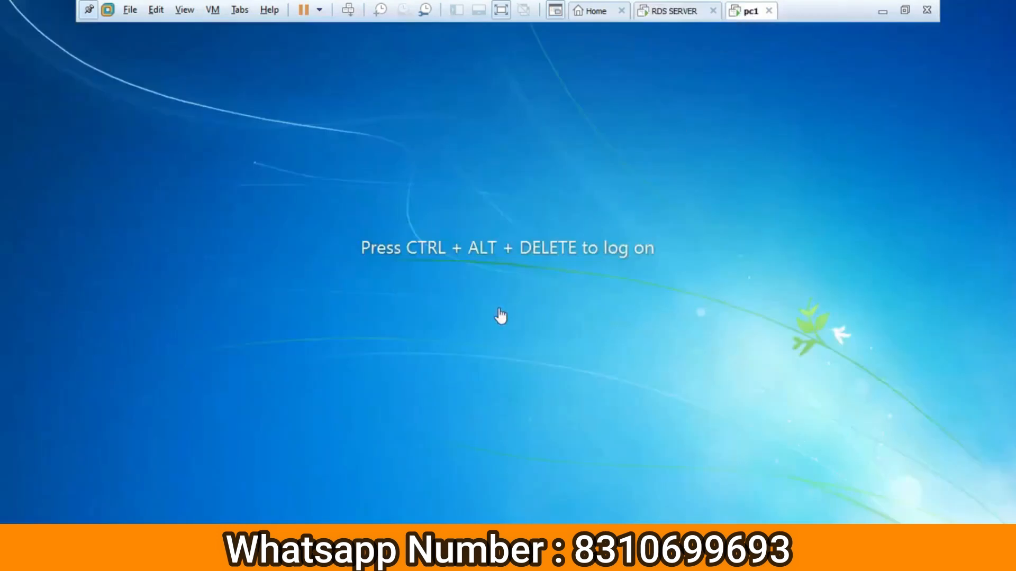
left_click(675, 12)
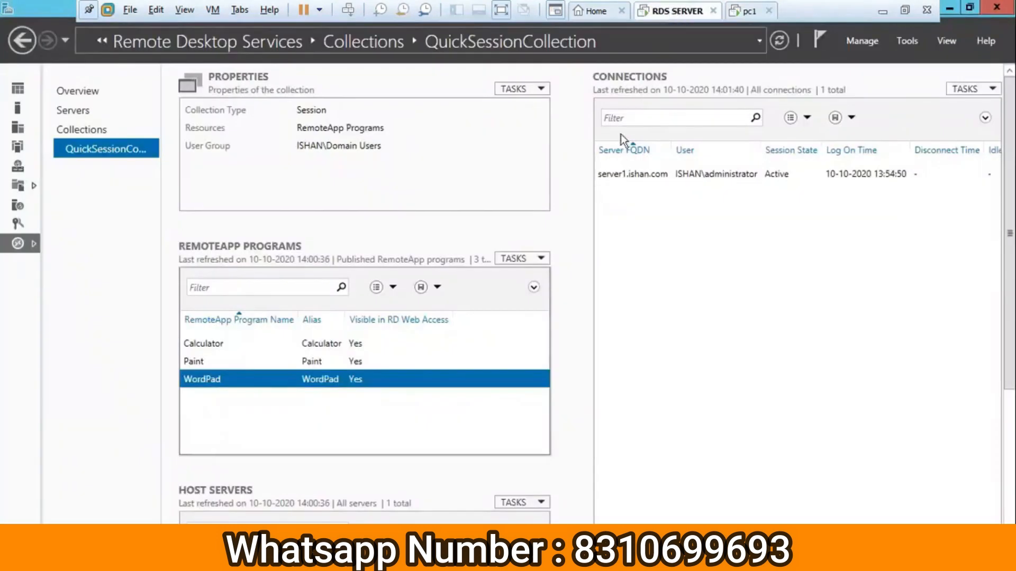
left_click(950, 10)
Install VLC media player 2.0.1 with the default language, components and location.
double_click(204, 112)
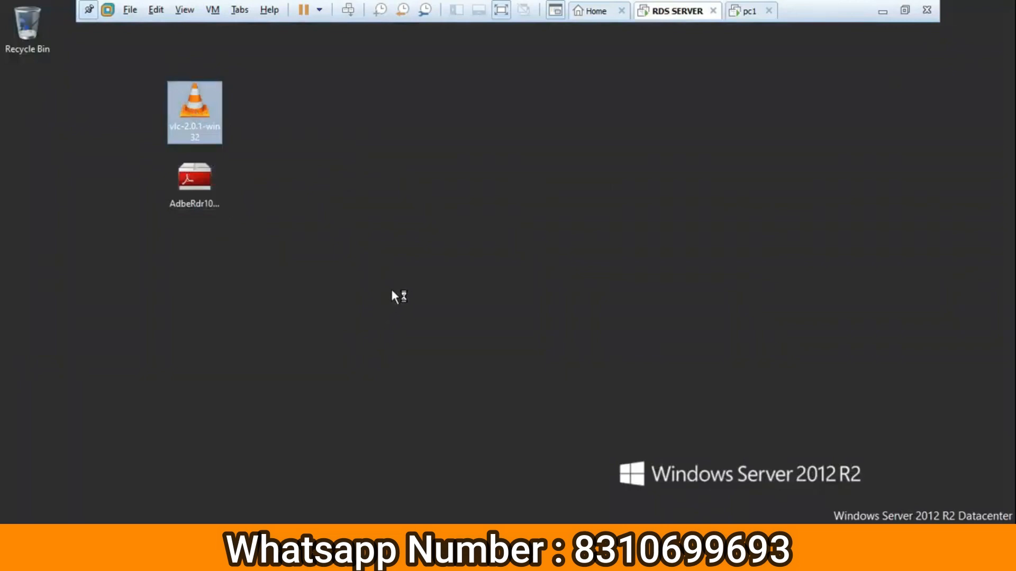
left_click(512, 314)
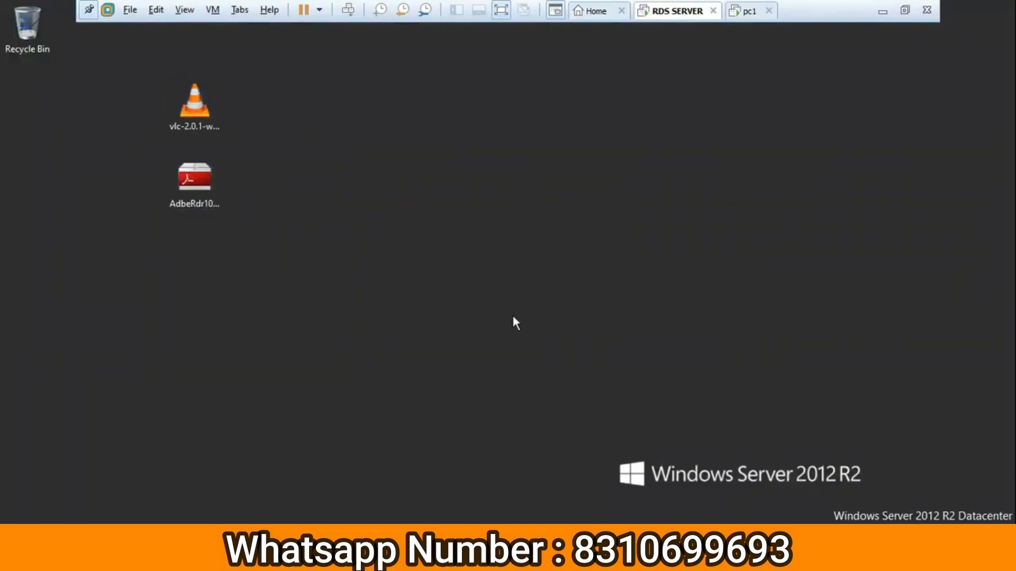
left_click(592, 394)
left_click(593, 395)
left_click(592, 396)
left_click(592, 396)
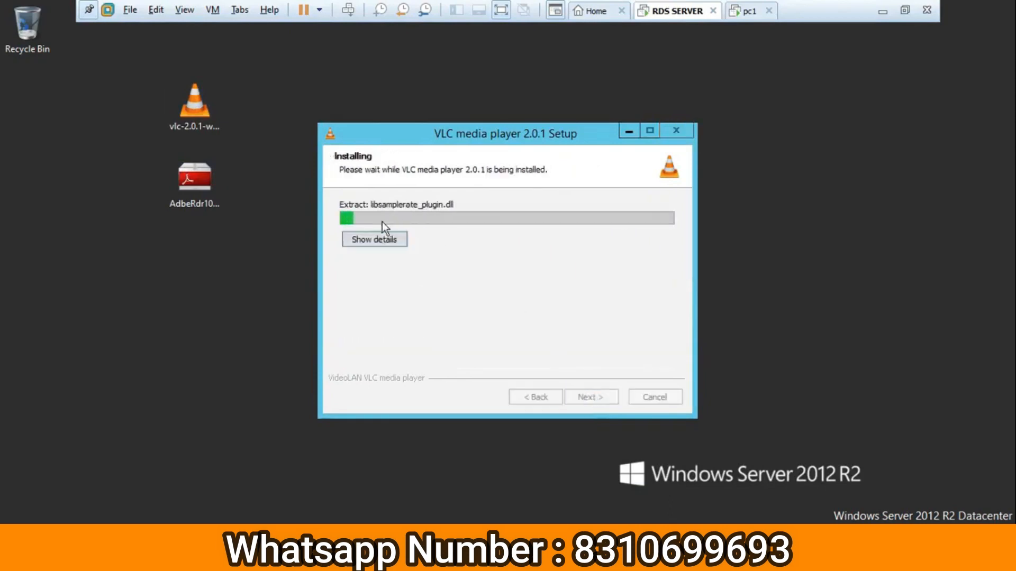
left_click(385, 238)
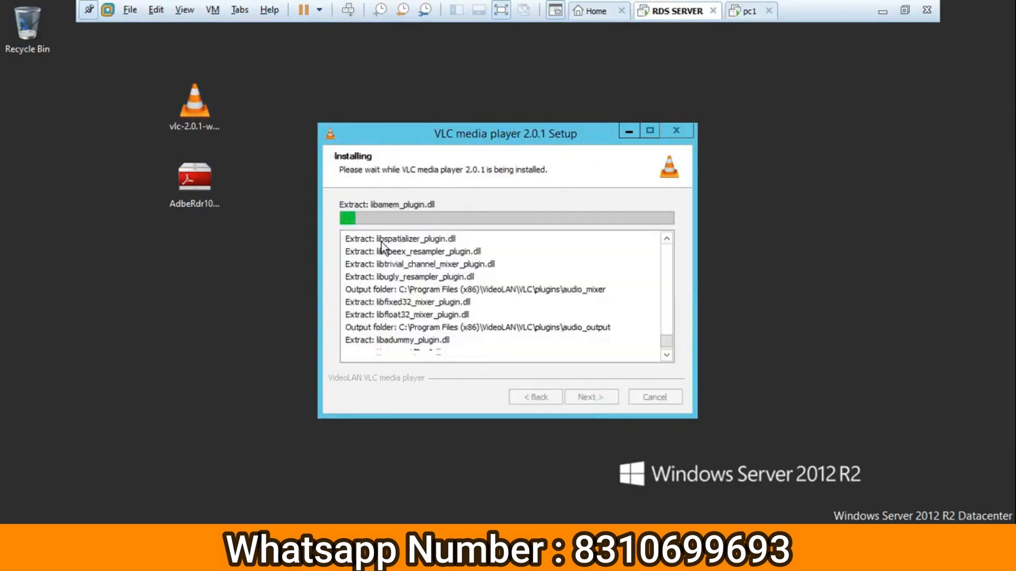
Launch the Adobe Reader X installer and arrange its window alongside the VLC setup.
double_click(204, 186)
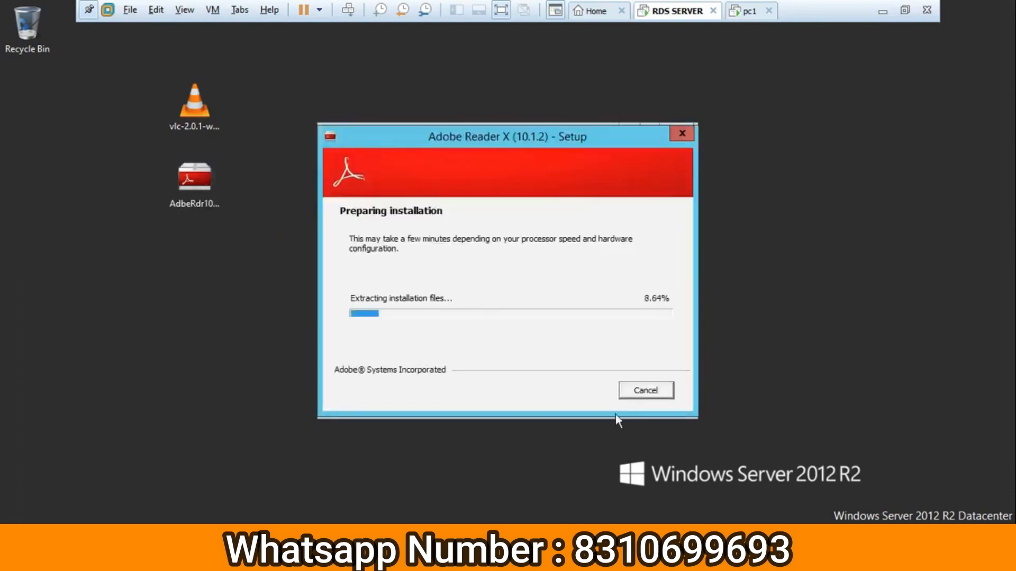
left_click_drag(609, 137, 304, 171)
left_click_drag(568, 135, 700, 97)
left_click_drag(239, 169, 378, 120)
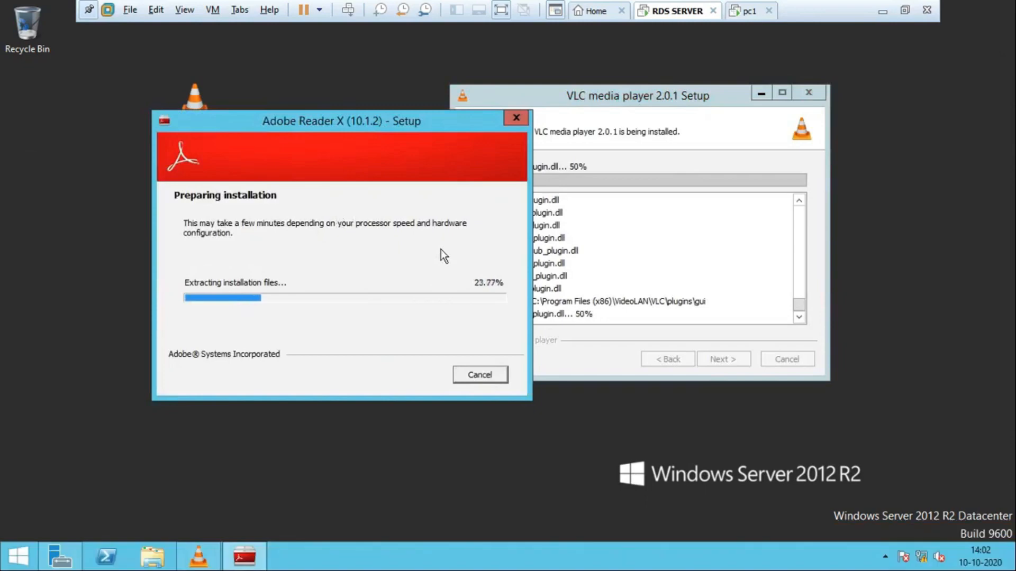
left_click_drag(649, 101, 657, 82)
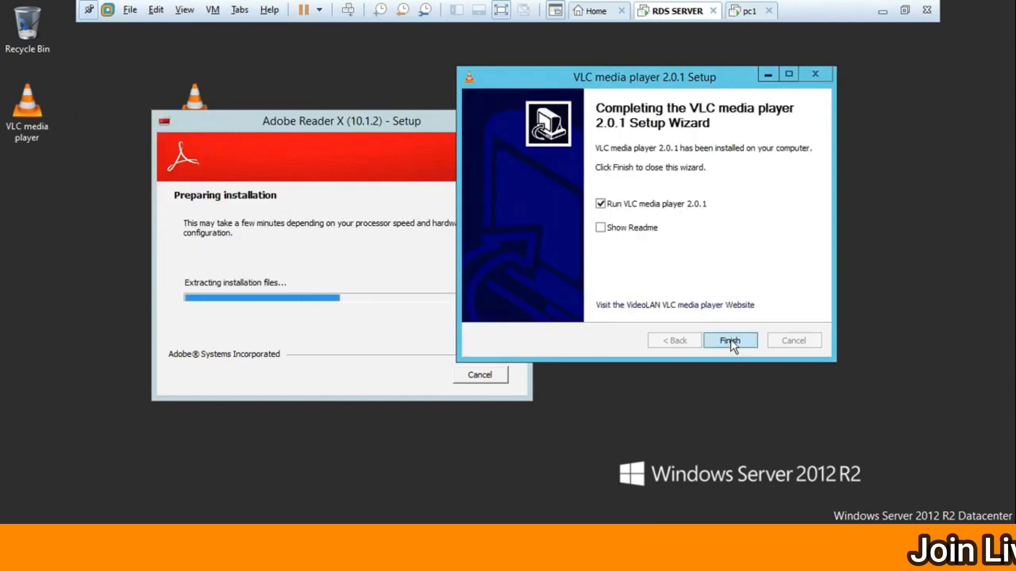
Finish the VLC setup, accept its network access policy, and close VLC.
left_click(731, 343)
left_click_drag(411, 127, 513, 81)
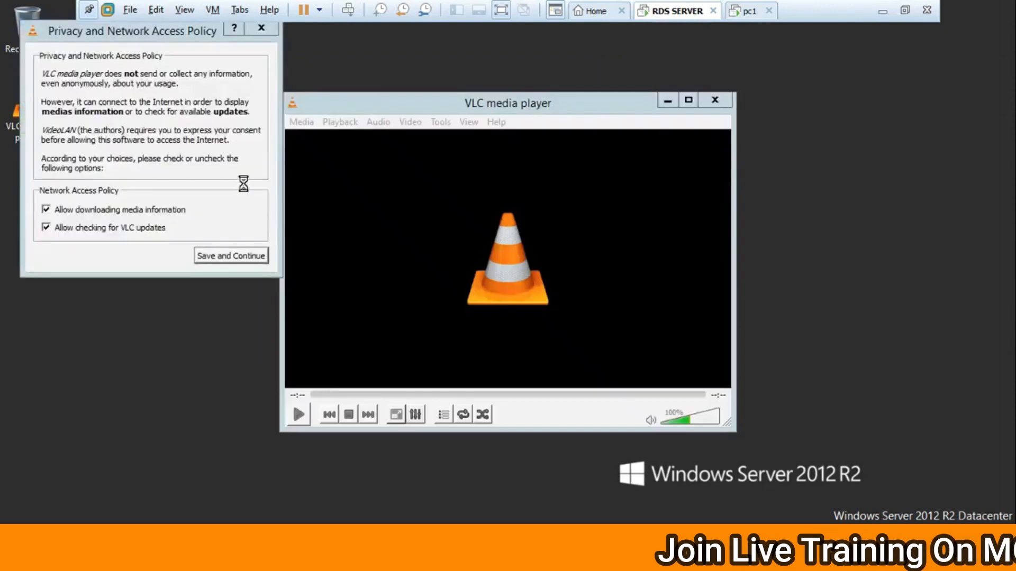
left_click(234, 256)
left_click(716, 101)
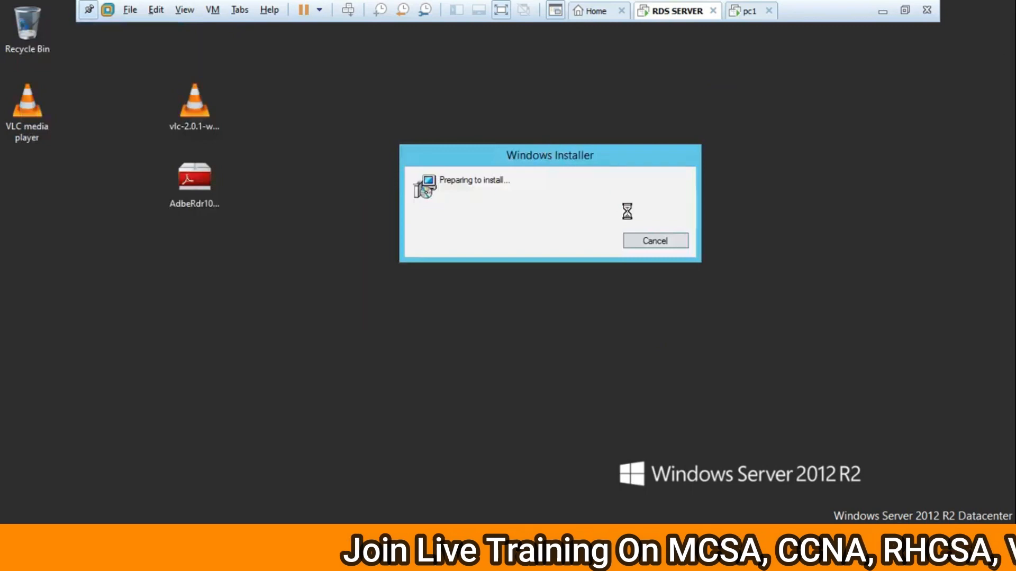
In Publish RemoteApp Programs, tick Defragment and Optimize Drives and VLC media player skinned.
mouse_move(198, 557)
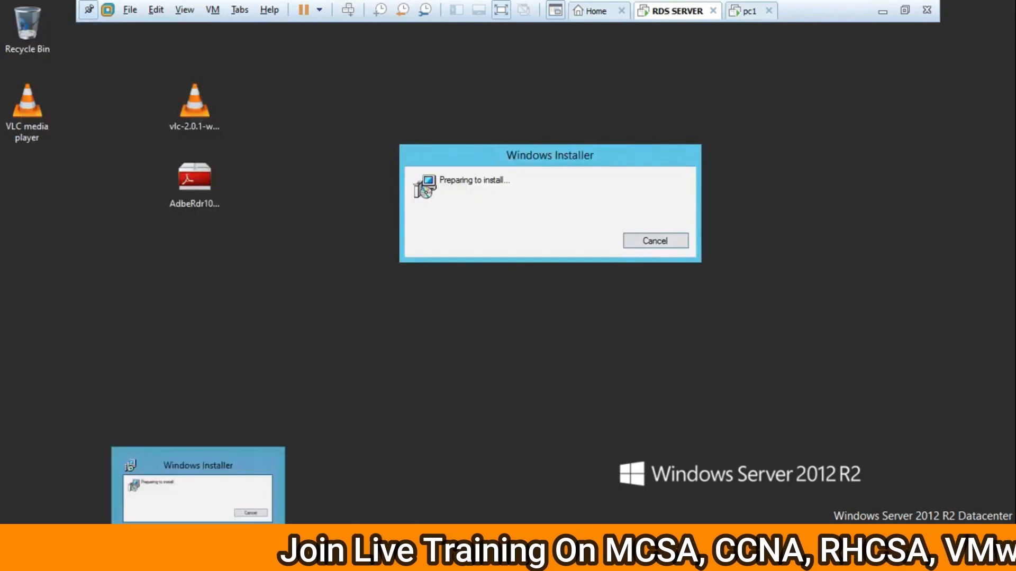
left_click(63, 556)
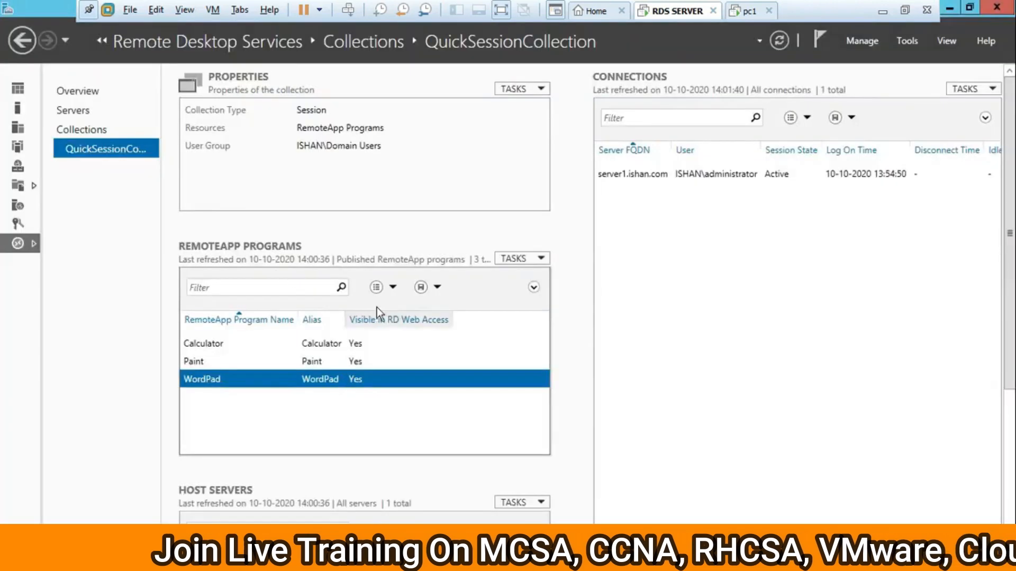
left_click(525, 259)
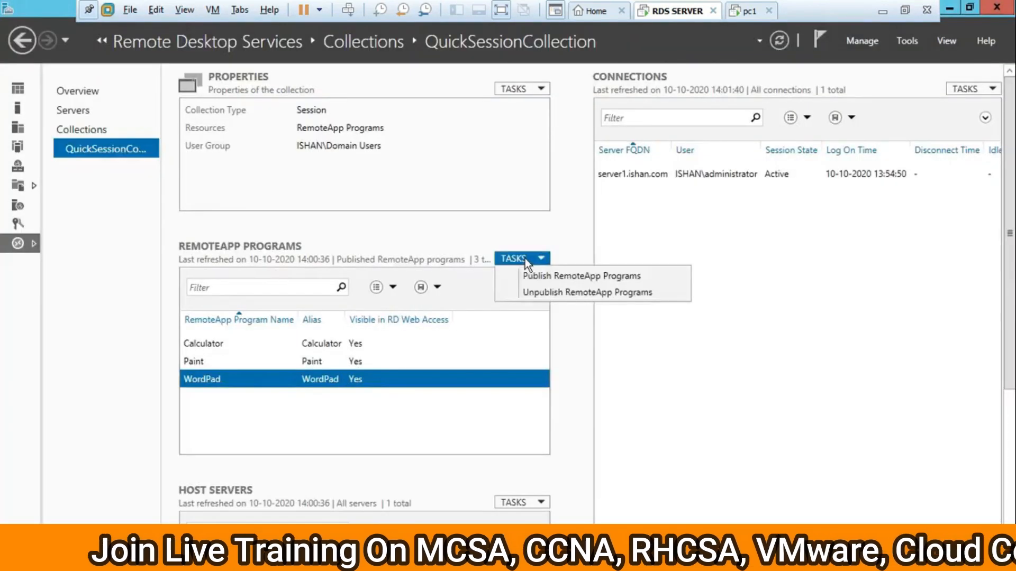
left_click(557, 277)
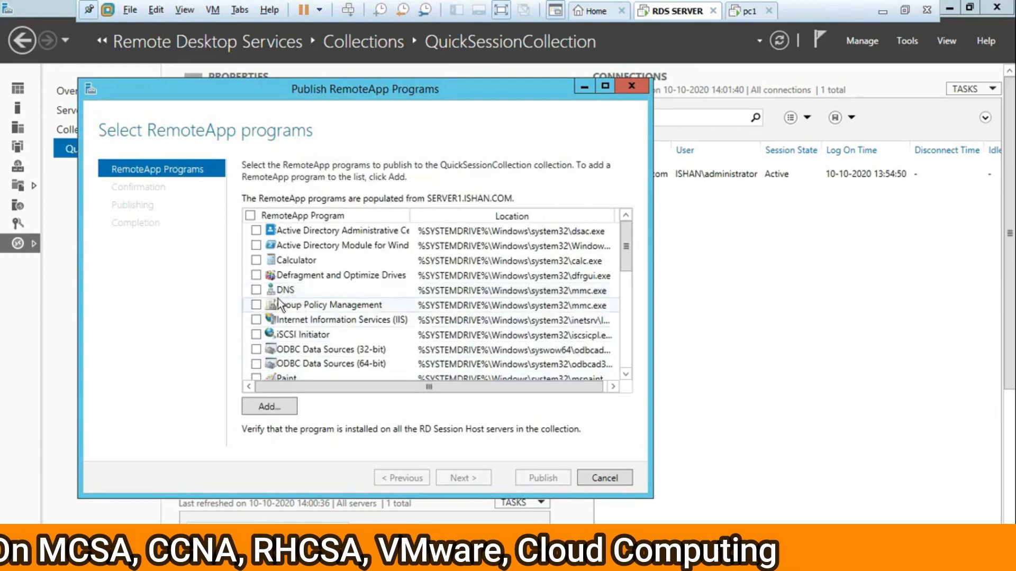
left_click(339, 278)
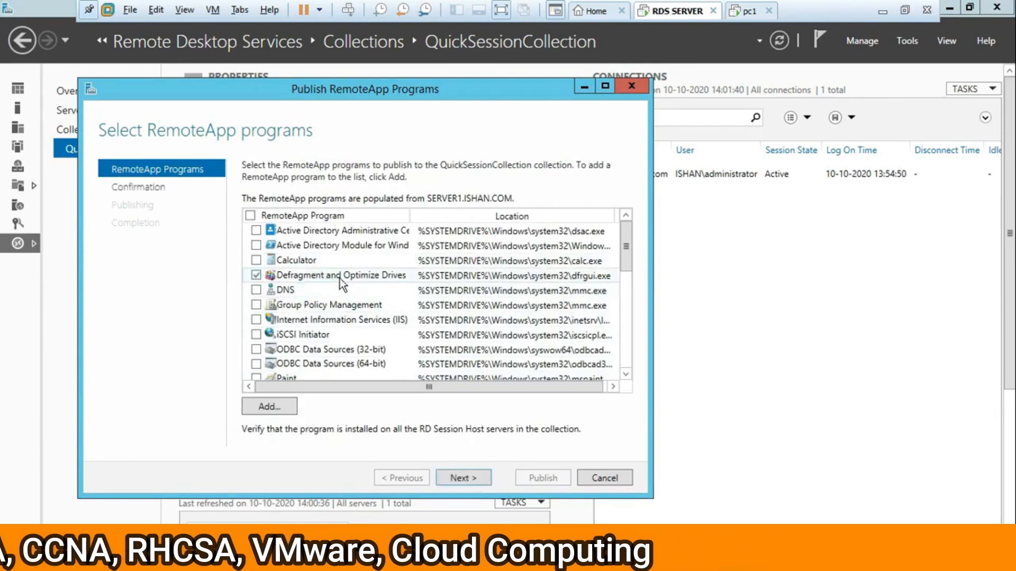
scroll(344, 338, "down", 6)
scroll(354, 347, "down", 2)
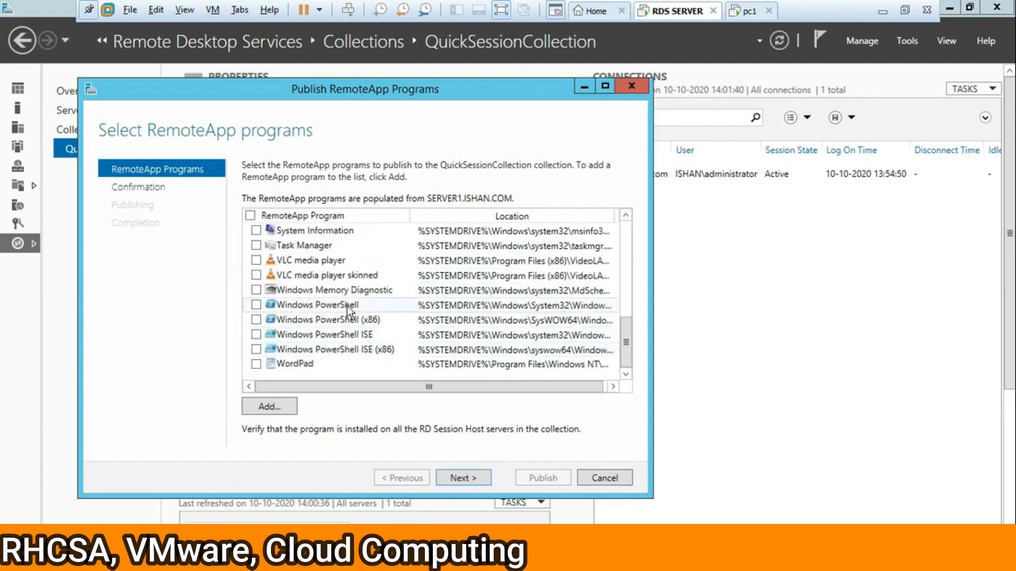
left_click(256, 275)
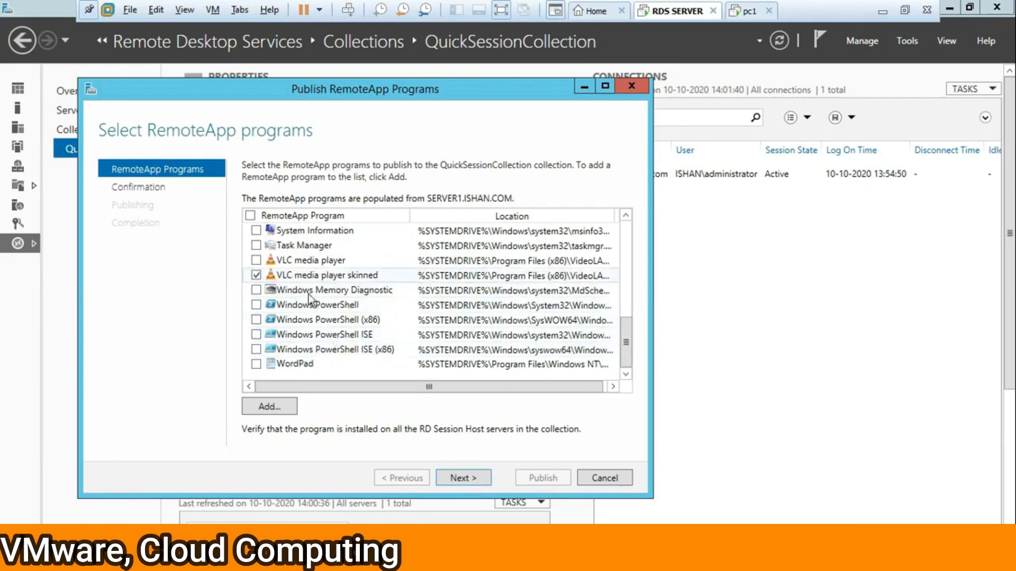
Publish the two programs to QuickSessionCollection, start the Adobe Reader X install, and close the wizard.
left_click(463, 478)
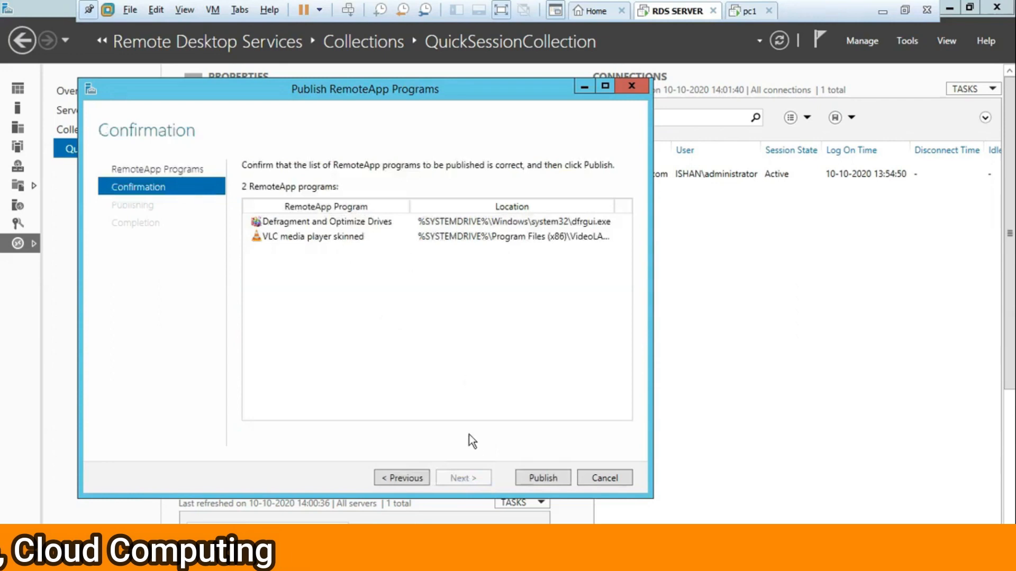
left_click(545, 478)
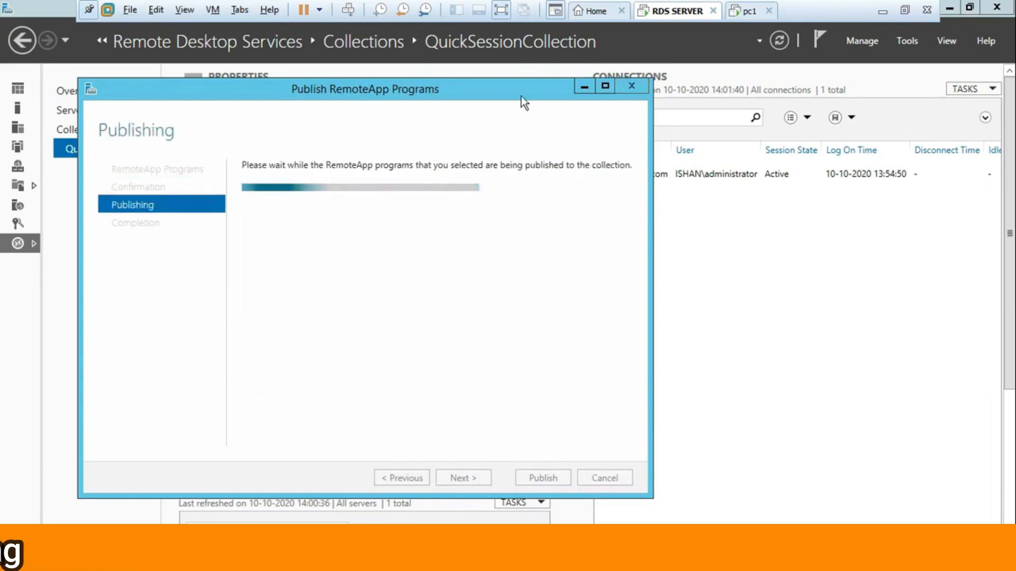
left_click_drag(600, 151, 601, 149)
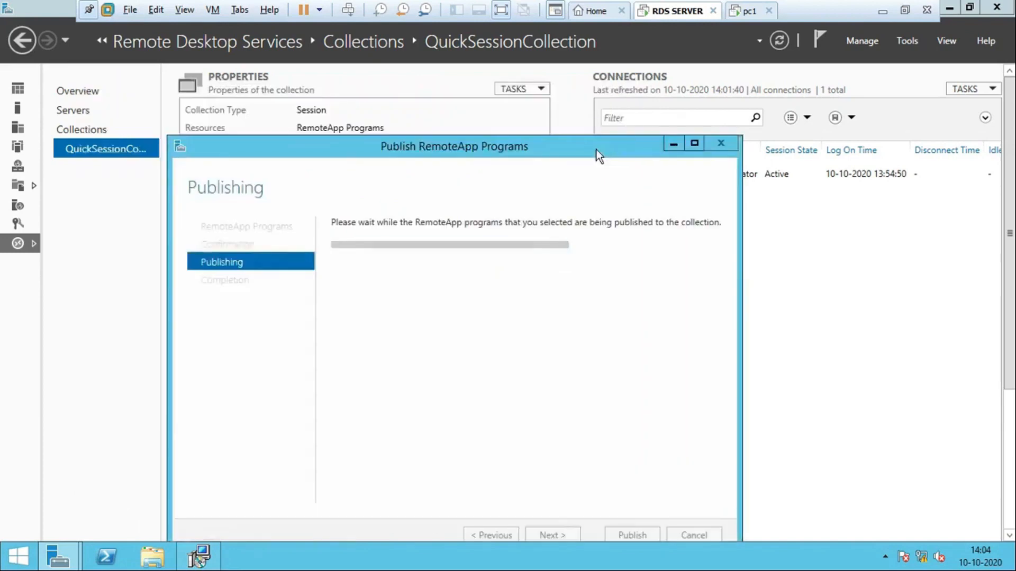
left_click_drag(526, 154, 569, 148)
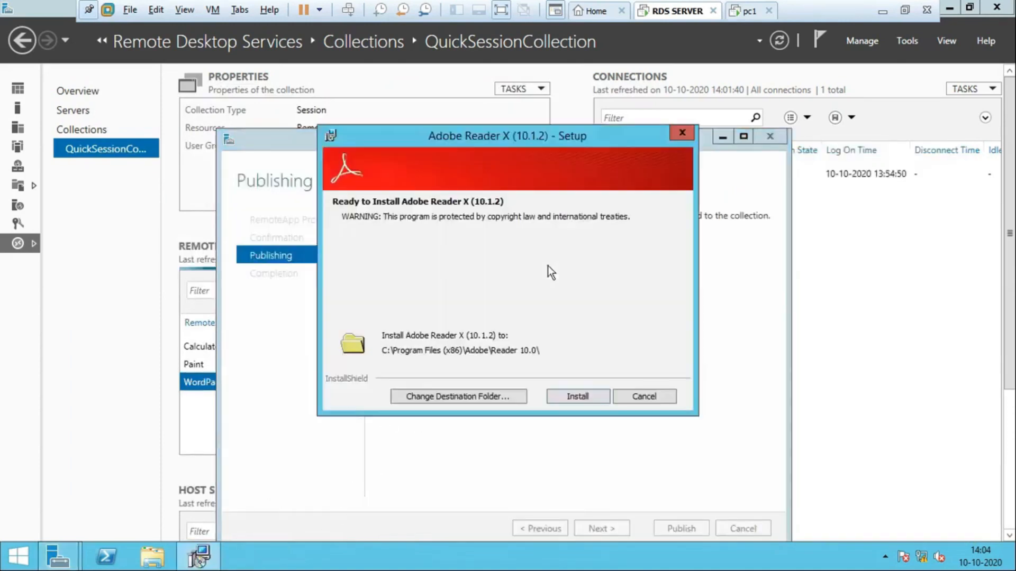
left_click(575, 399)
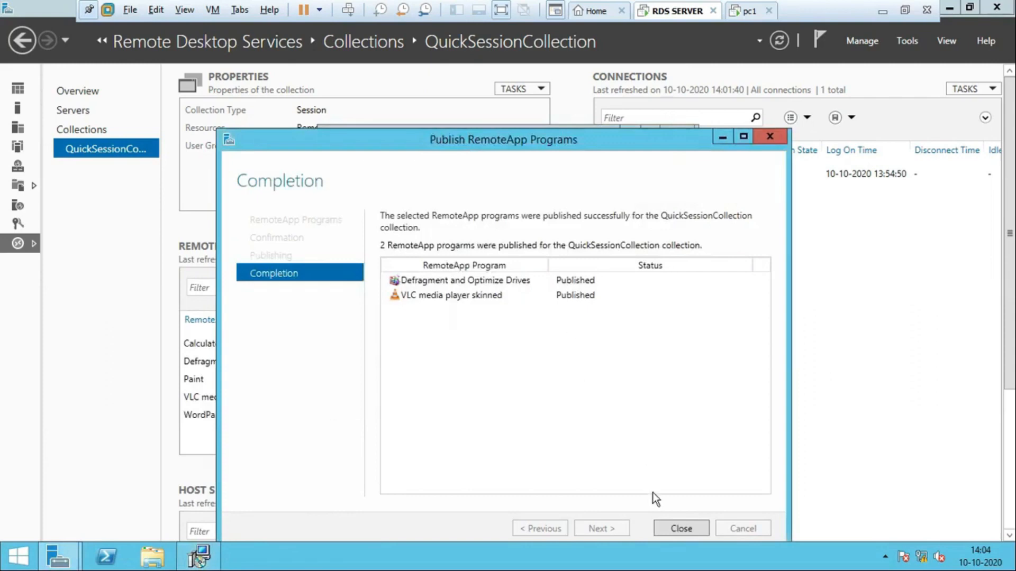
left_click(668, 526)
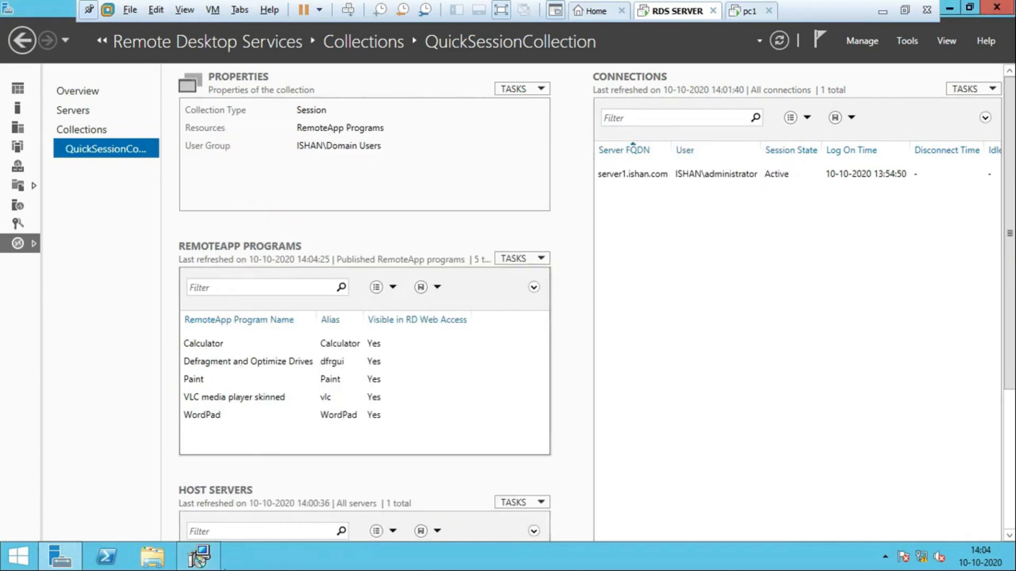
Finish the Adobe Reader X 10.1.2 installation on the server, then switch to the pc1 machine.
left_click(200, 555)
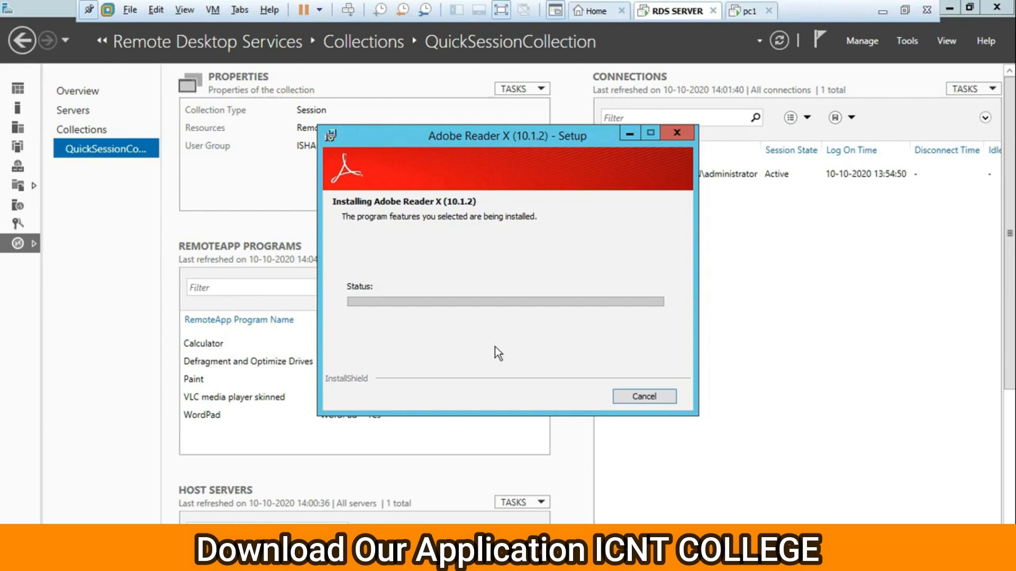
left_click_drag(535, 138, 499, 124)
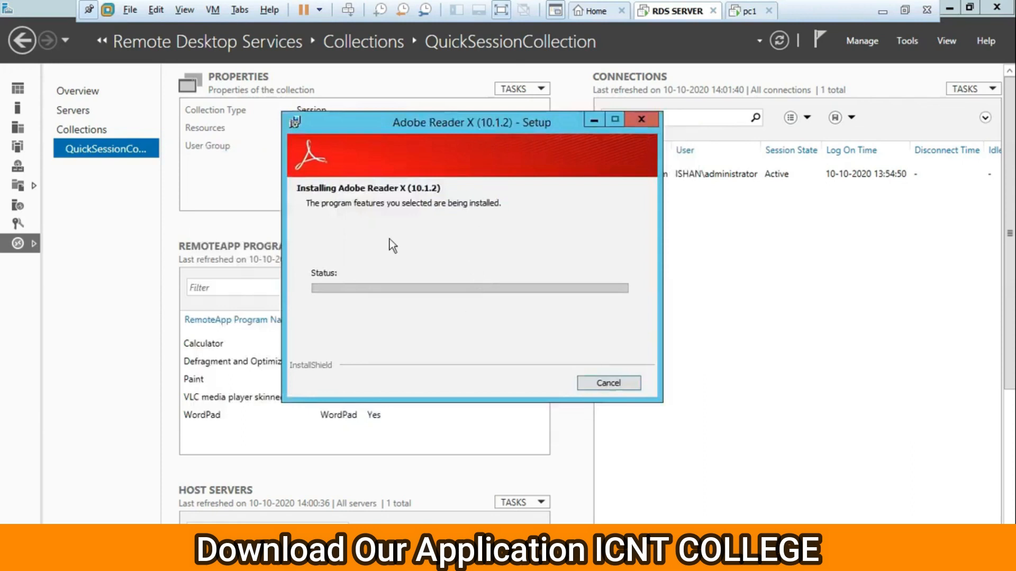
left_click_drag(366, 119, 389, 89)
left_click_drag(481, 93, 503, 120)
left_click_drag(506, 120, 500, 88)
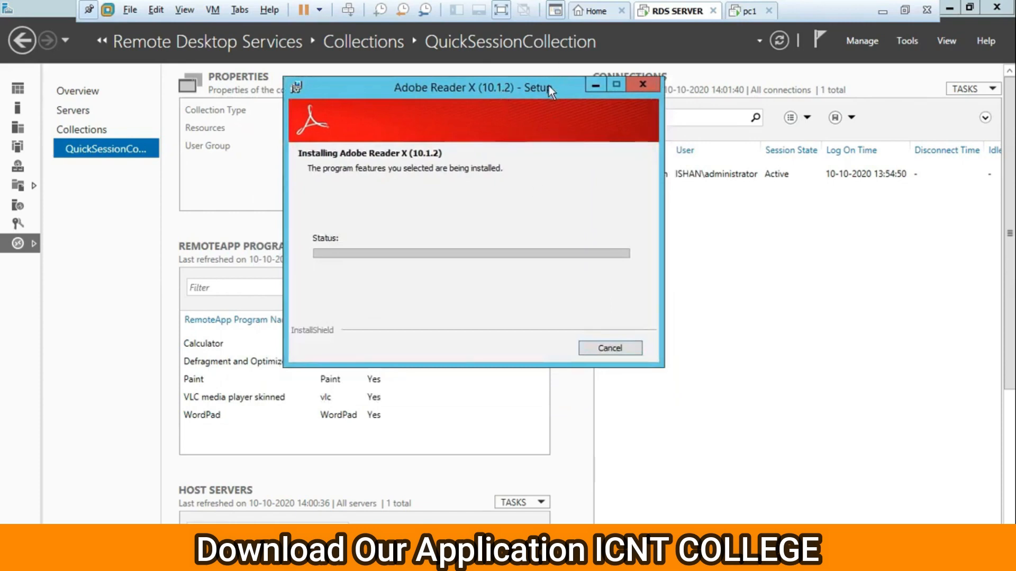
left_click_drag(548, 87, 550, 164)
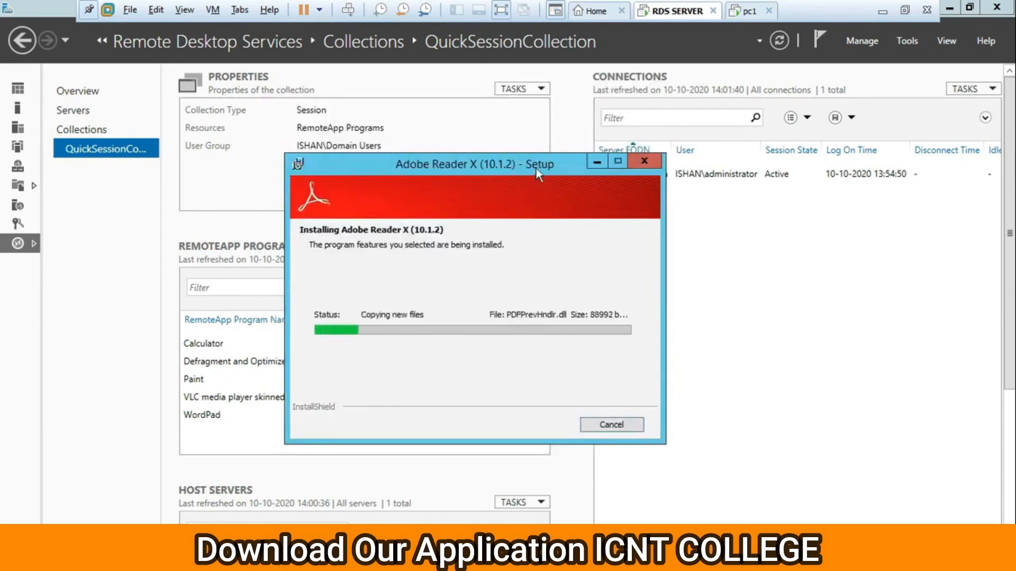
left_click_drag(536, 168, 550, 137)
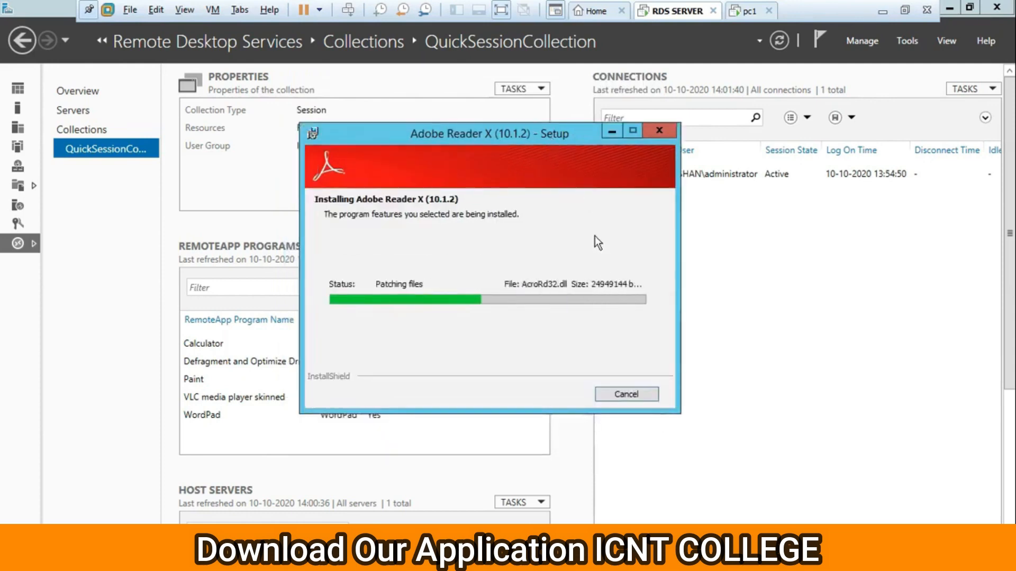
left_click_drag(509, 132, 518, 116)
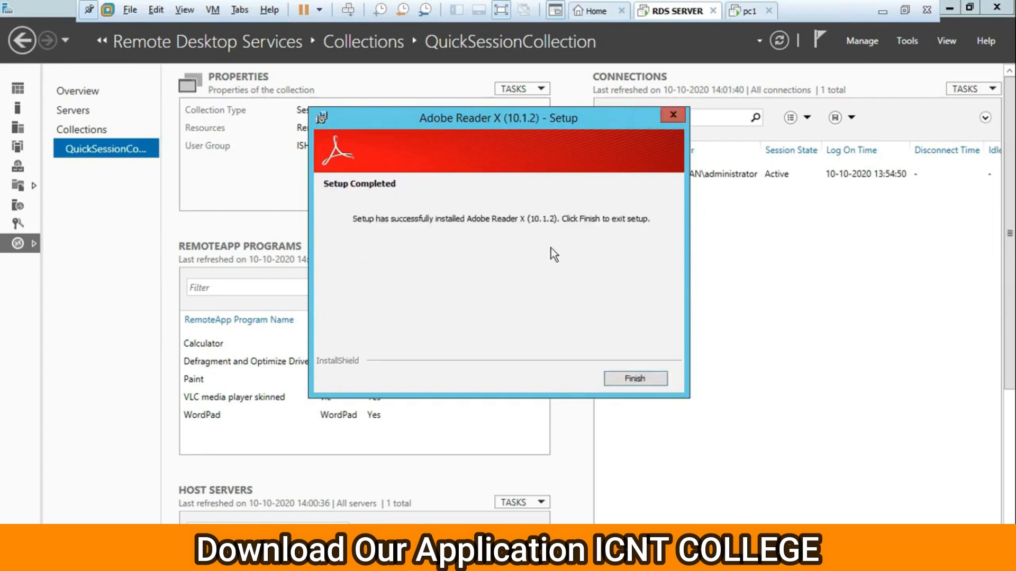
left_click(617, 380)
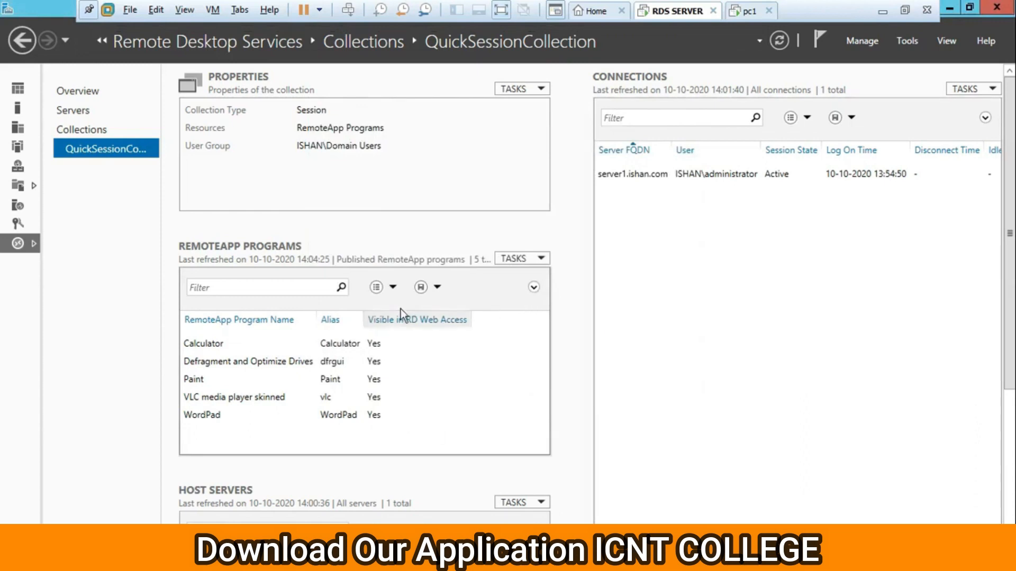
left_click(757, 11)
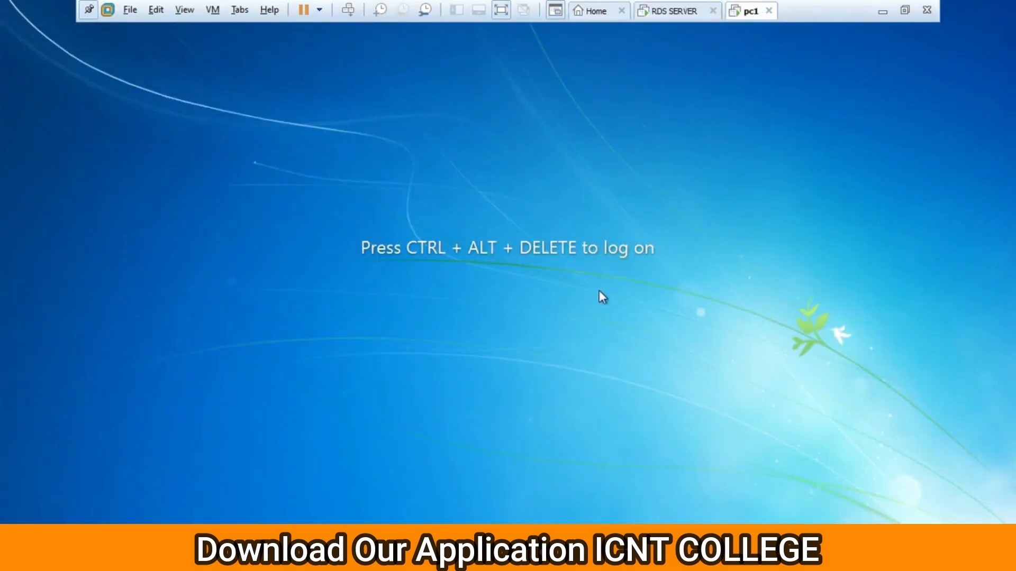
Sign in to pc1 as the domain user through Other User, entering the username and password.
key("ctrl+alt+Insert")
left_click(525, 429)
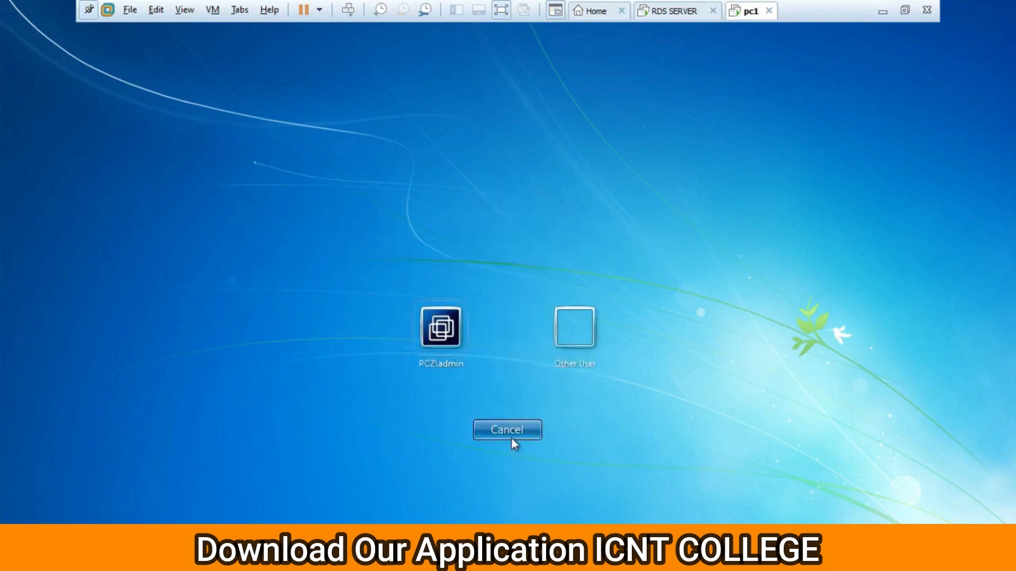
left_click(579, 349)
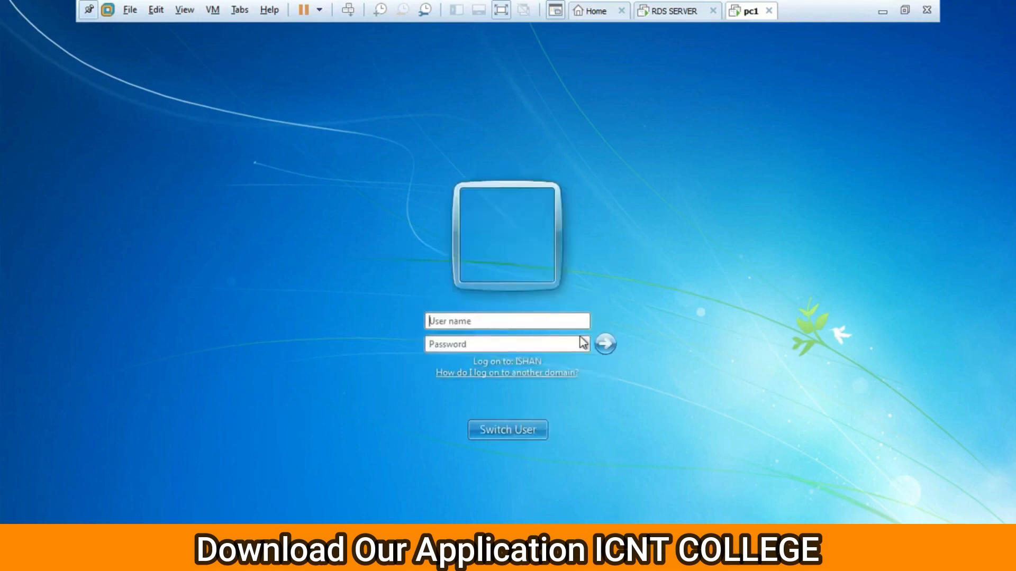
type("nisha*****")
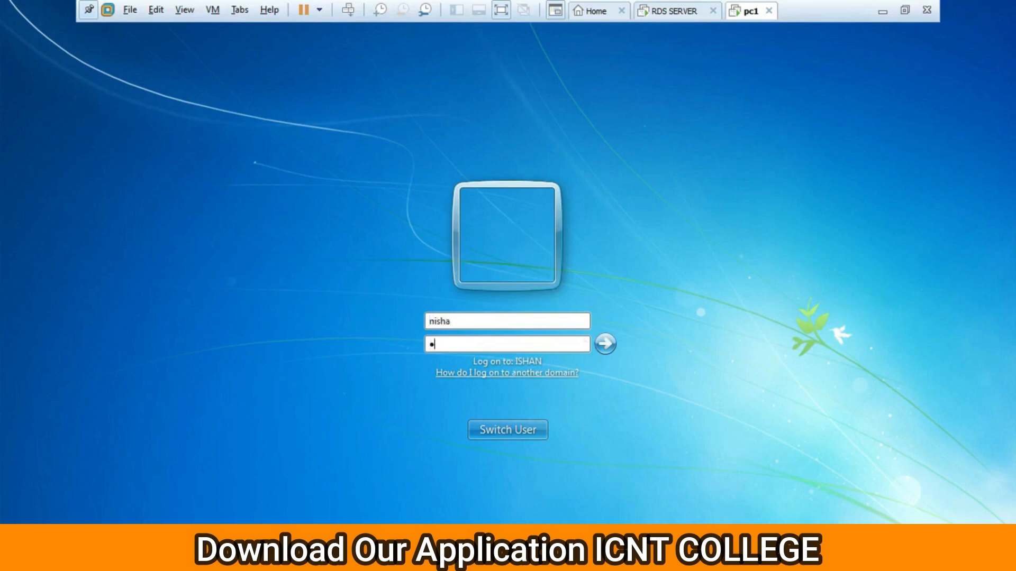
type("****")
key("Return")
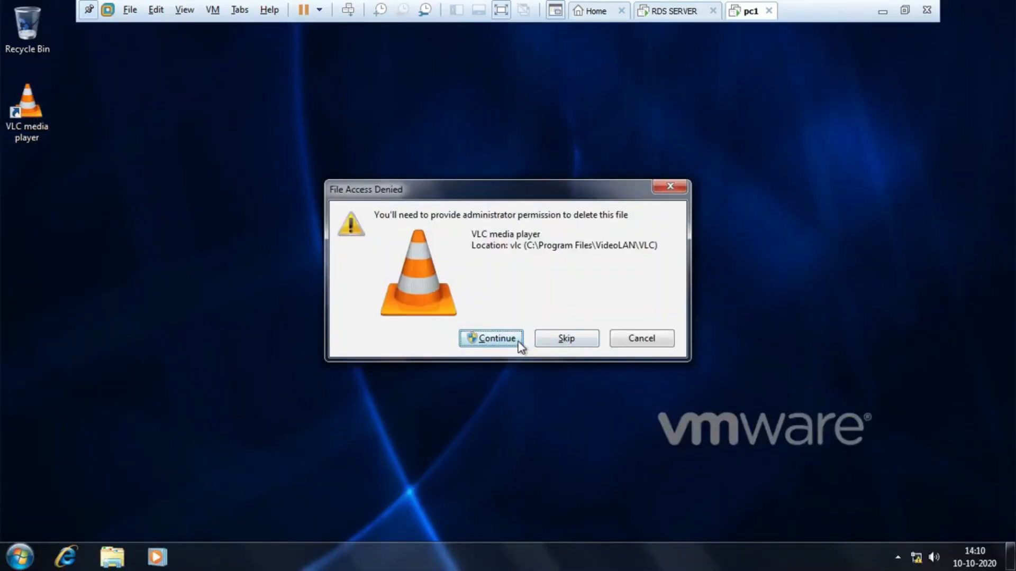
Keep the VLC media player shortcut by declining the admin credential prompt, then launch Internet Explorer.
left_click(557, 342)
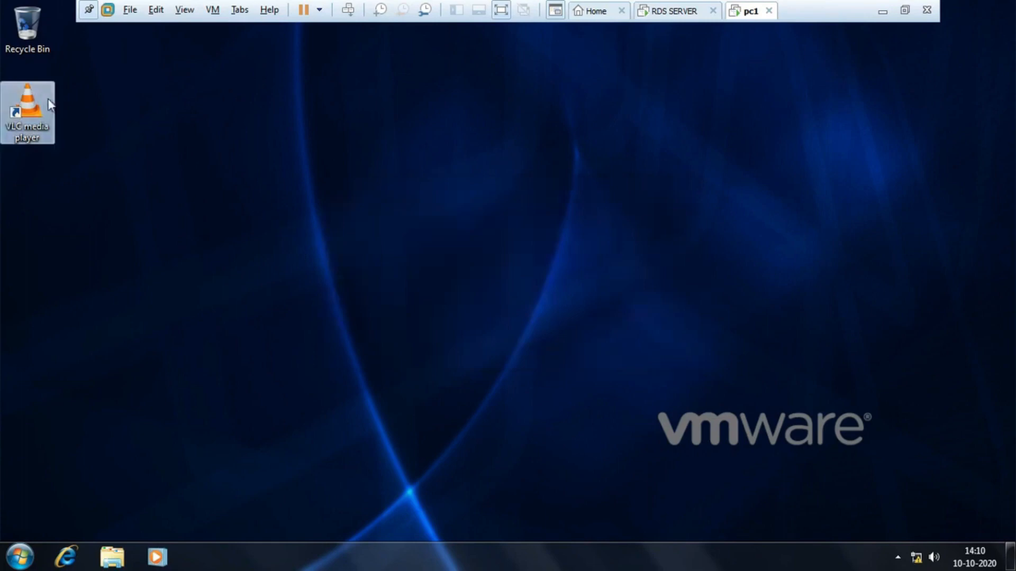
key("Delete")
key("Escape")
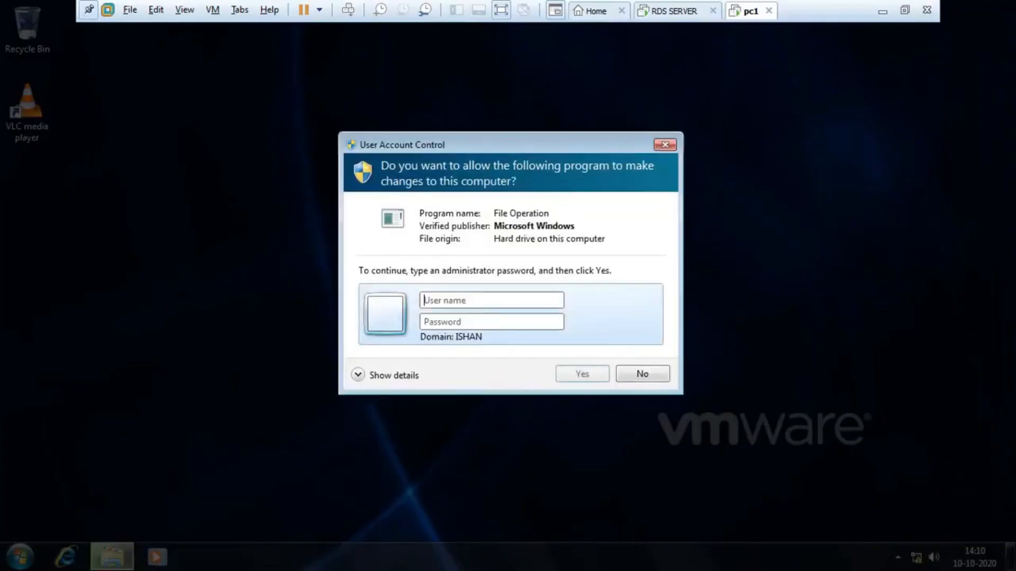
left_click(641, 374)
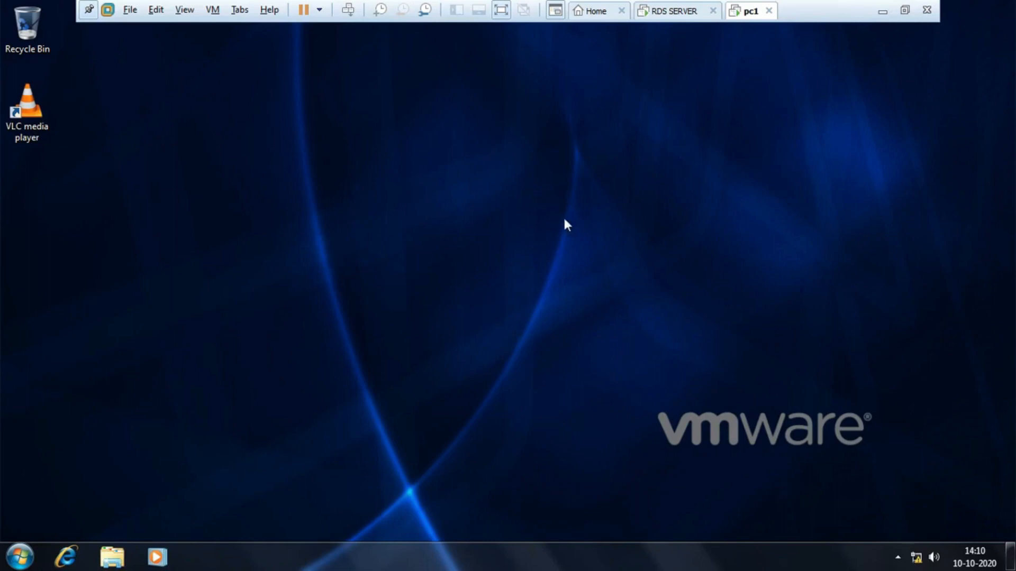
left_click(66, 556)
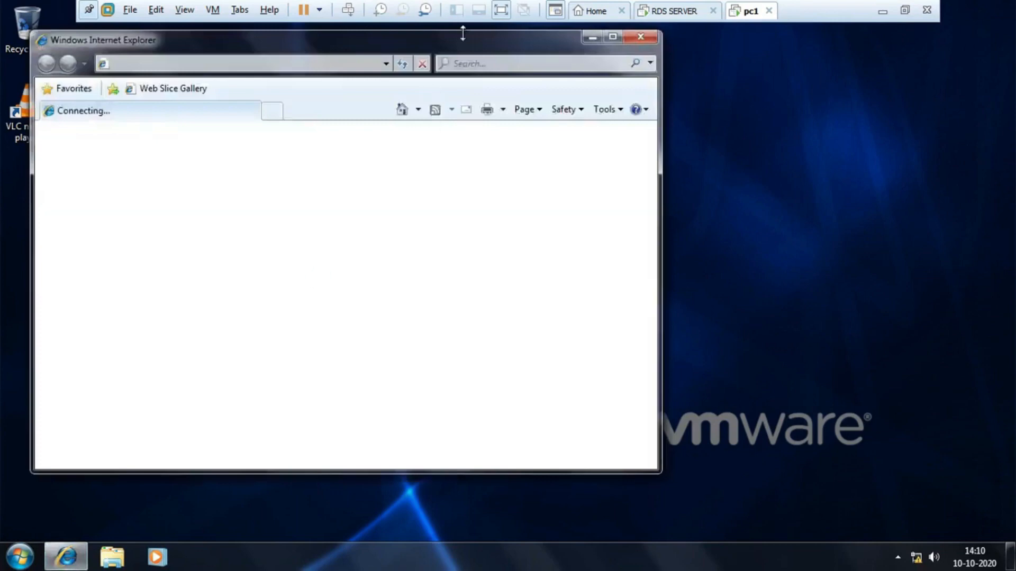
Maximize Internet Explorer, dismiss the IE8 welcome dialog, and browse to https:\50.0.0.1\rdweb.
double_click(462, 40)
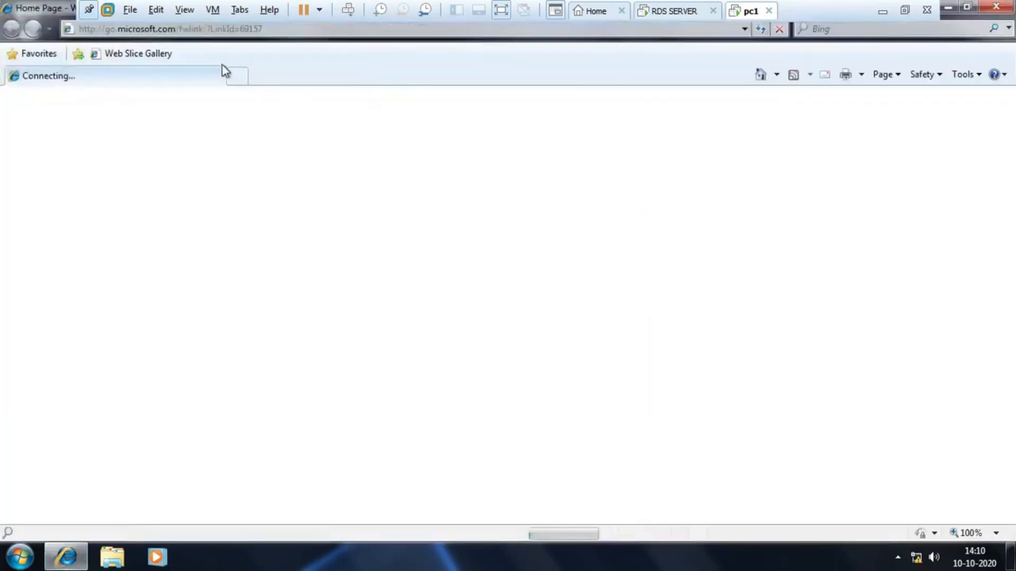
left_click(237, 29)
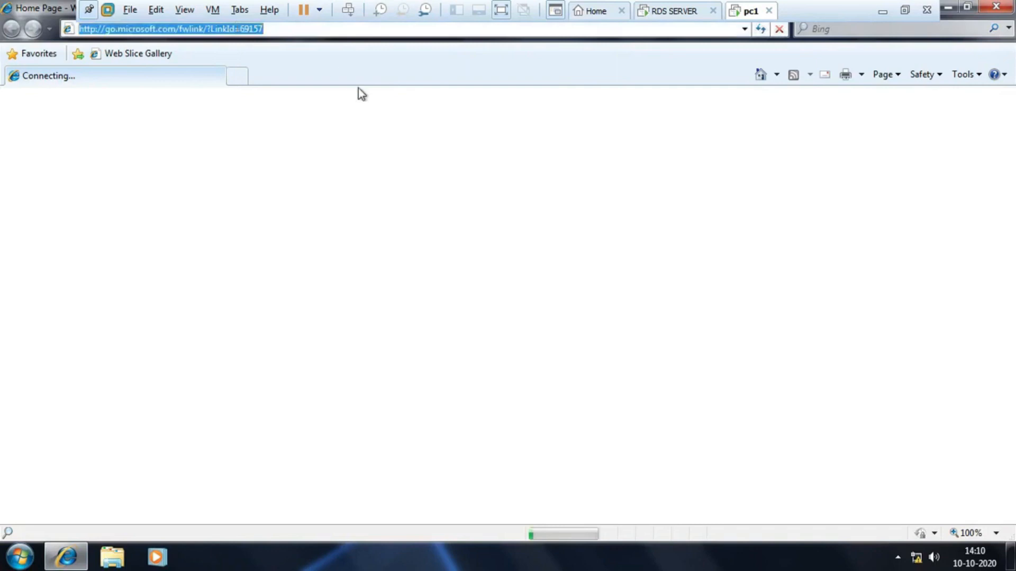
type("htt")
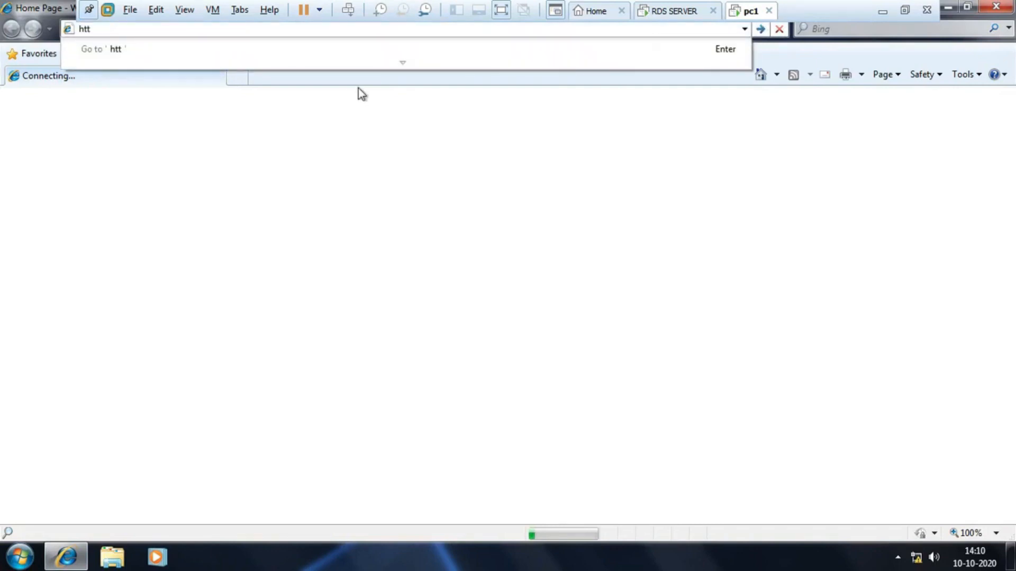
type("ps:")
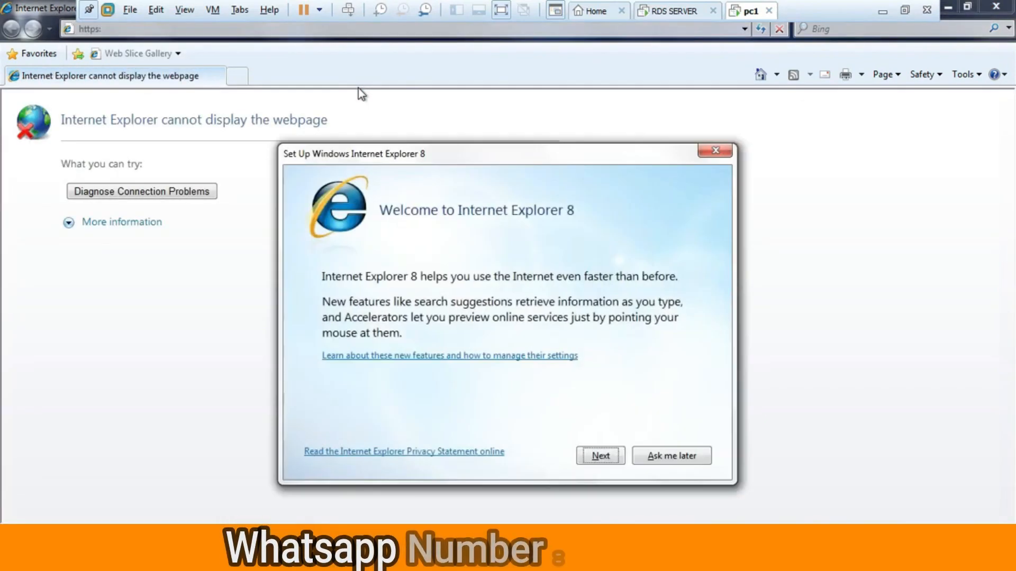
left_click(716, 150)
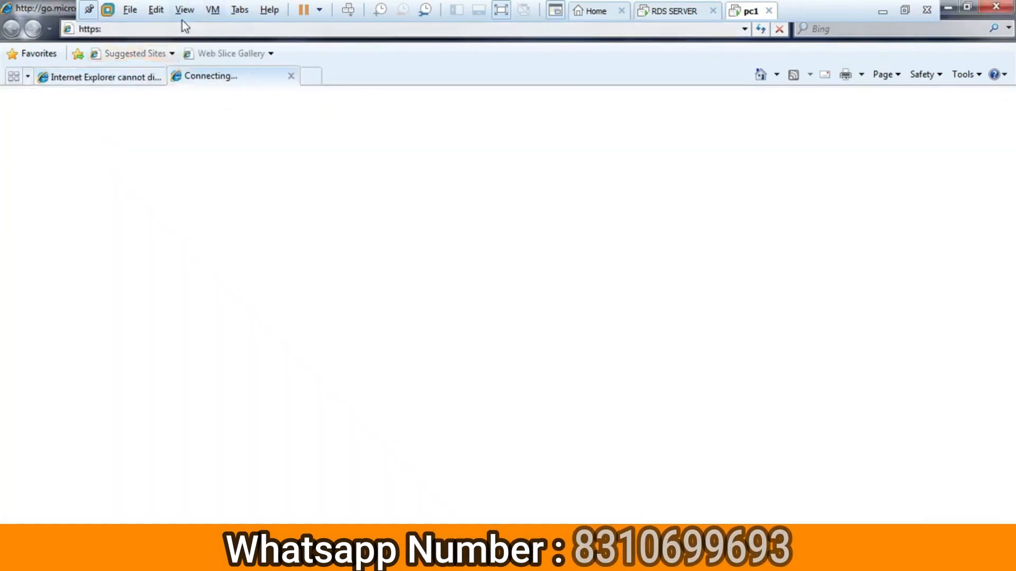
left_click(108, 28)
left_click(108, 26)
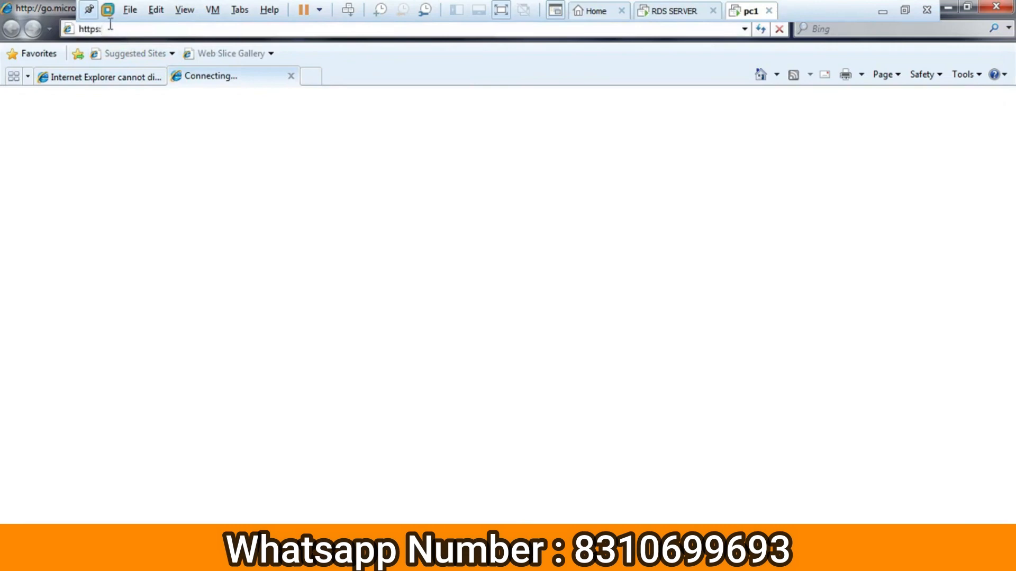
type("\\\\")
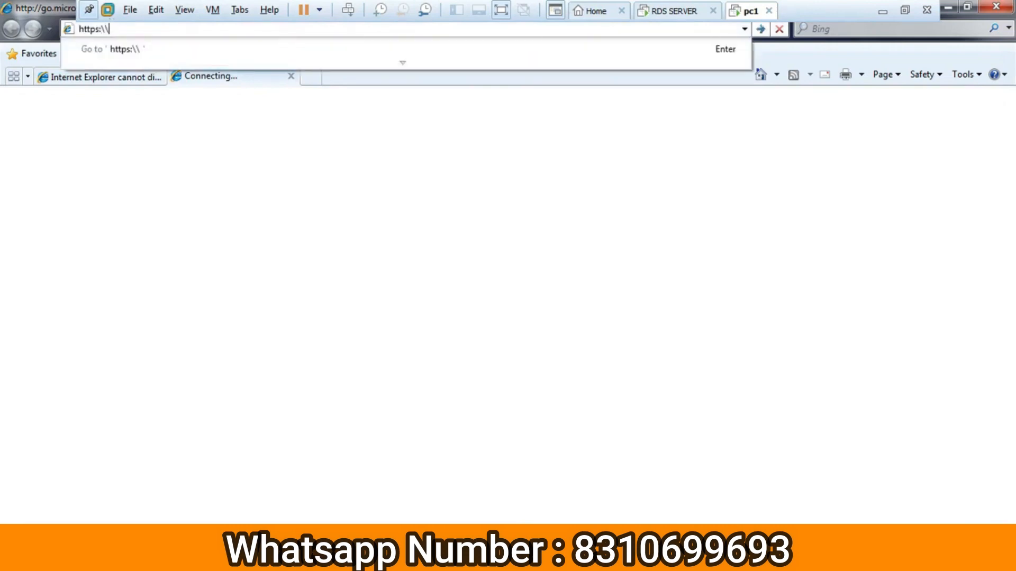
type("10")
key("BackSpace")
key("BackSpace")
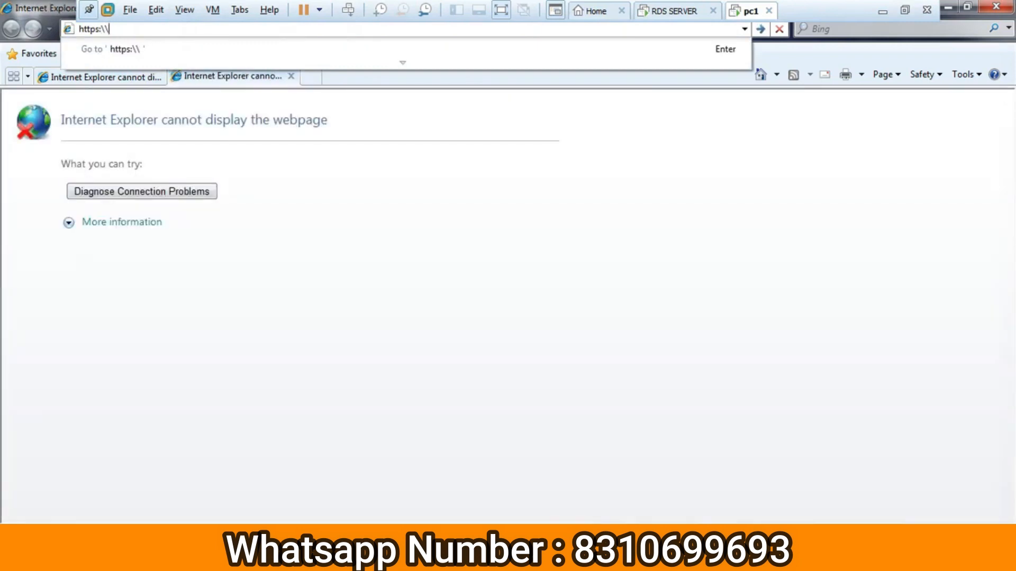
type("50.0.0.1\\rdweb")
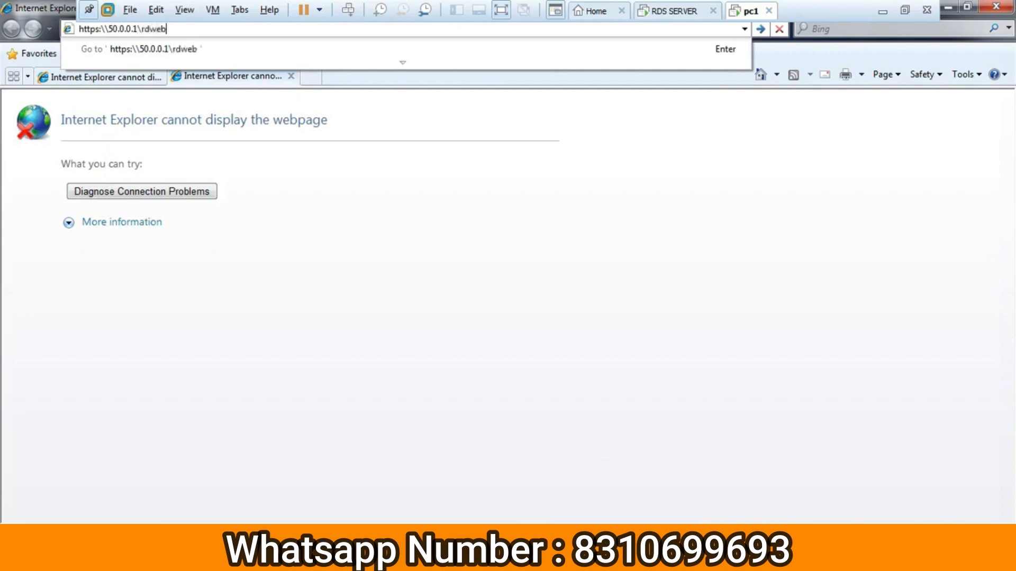
key("Return")
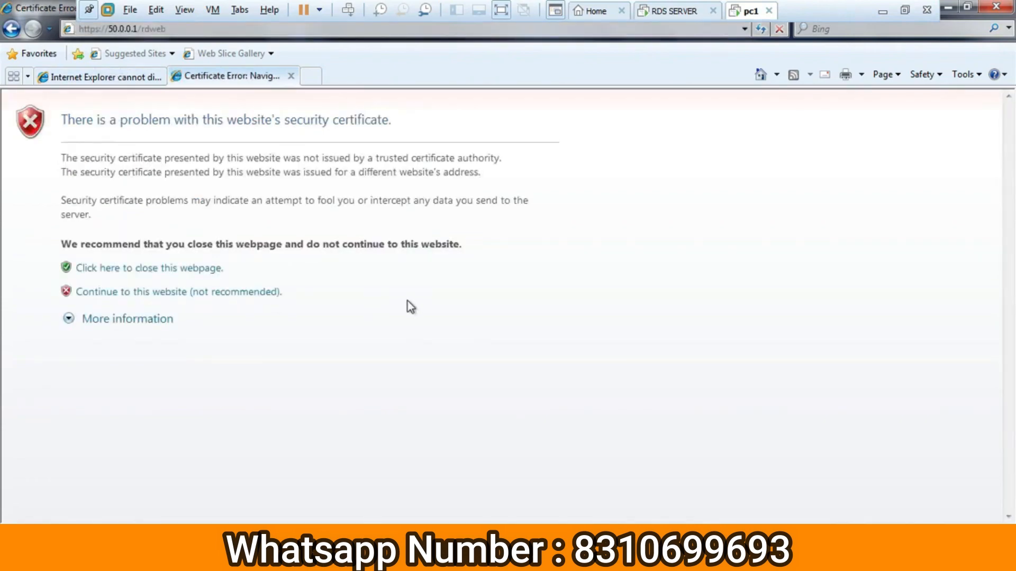
Close the certificate-error page for 50.0.0.1/rdweb, confirm closing the tab, and exit Internet Explorer.
left_click(141, 319)
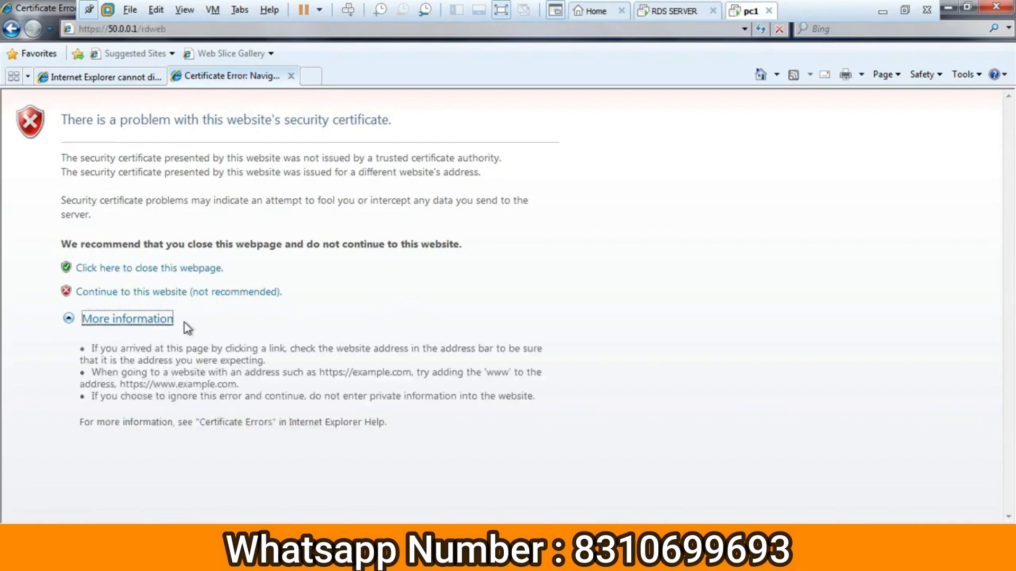
left_click(162, 271)
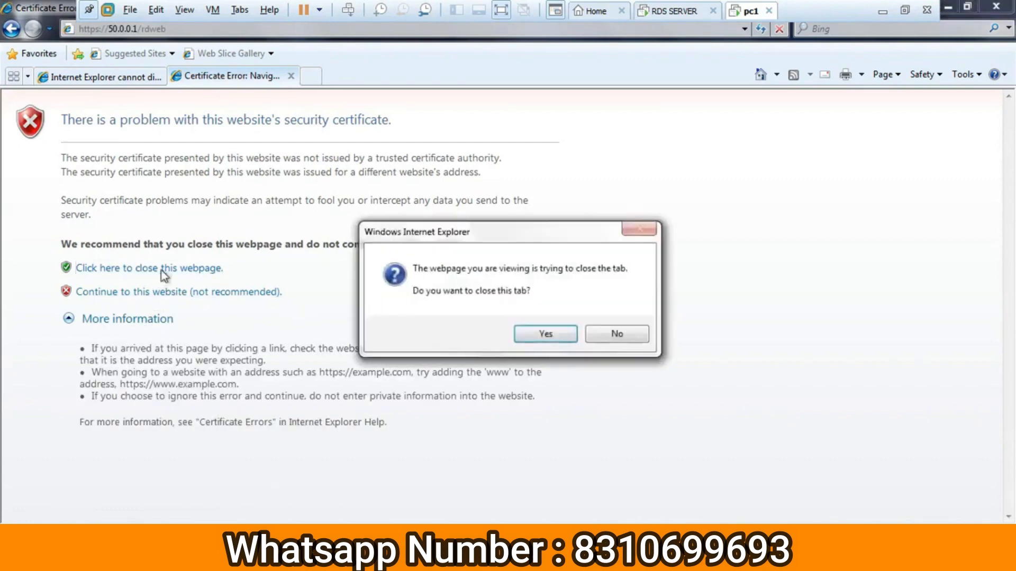
left_click(542, 334)
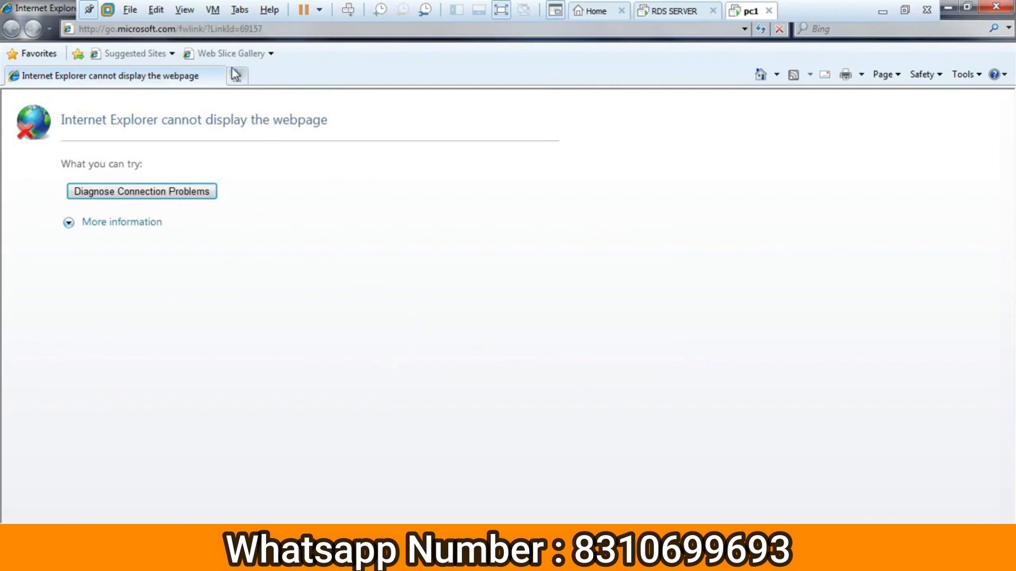
left_click(328, 33)
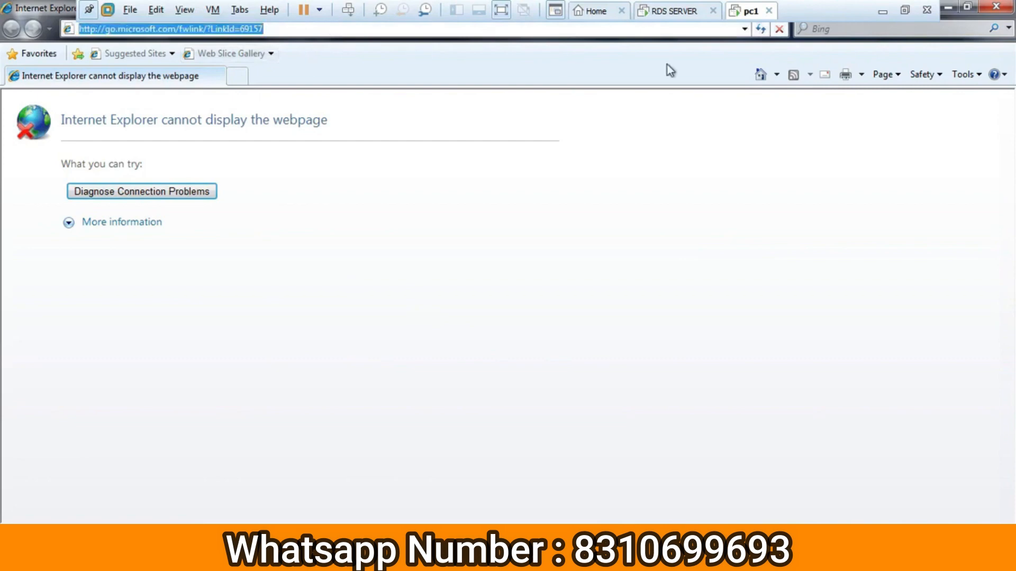
left_click(1007, 5)
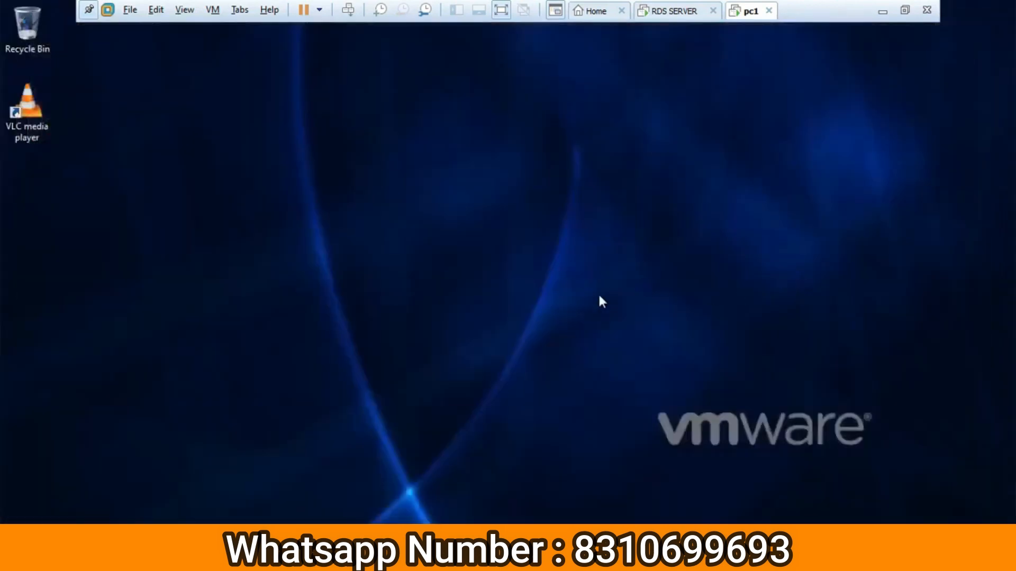
Launch Remote Desktop Connection with mstsc and connect to 50.0.0.1.
key("super+r")
type("mst")
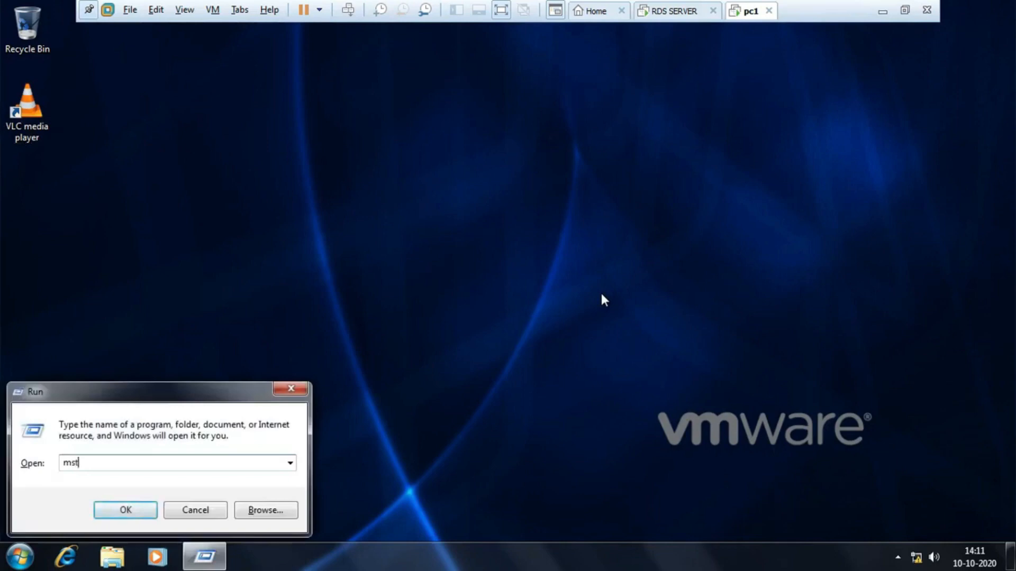
type("sc")
key("Return")
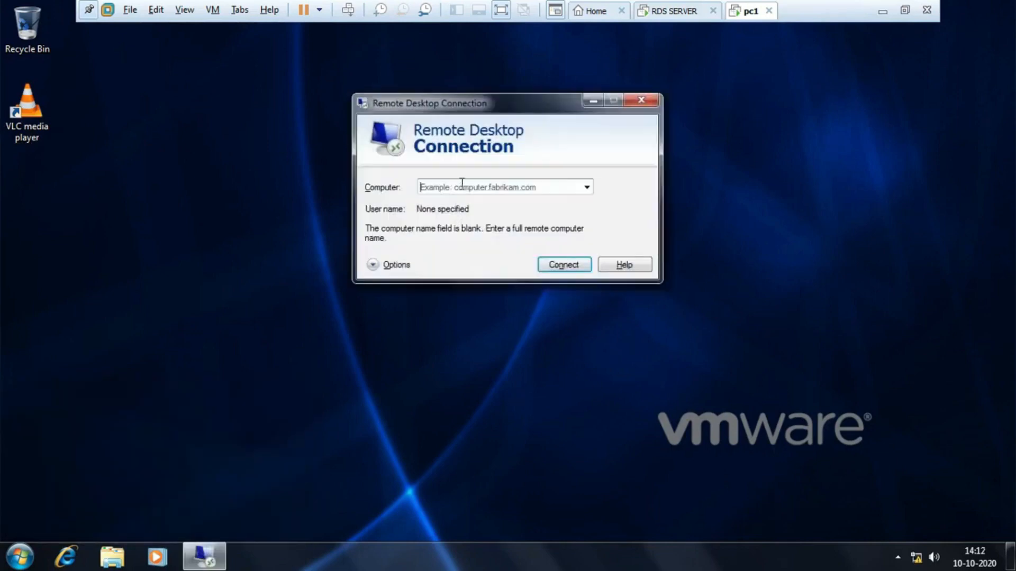
type("50.0.0.1")
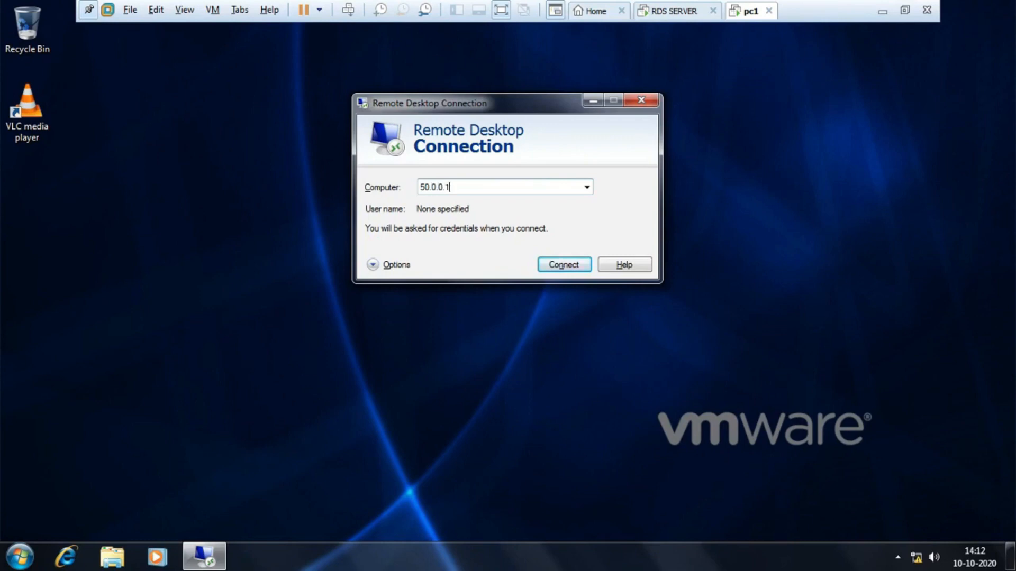
key("Return")
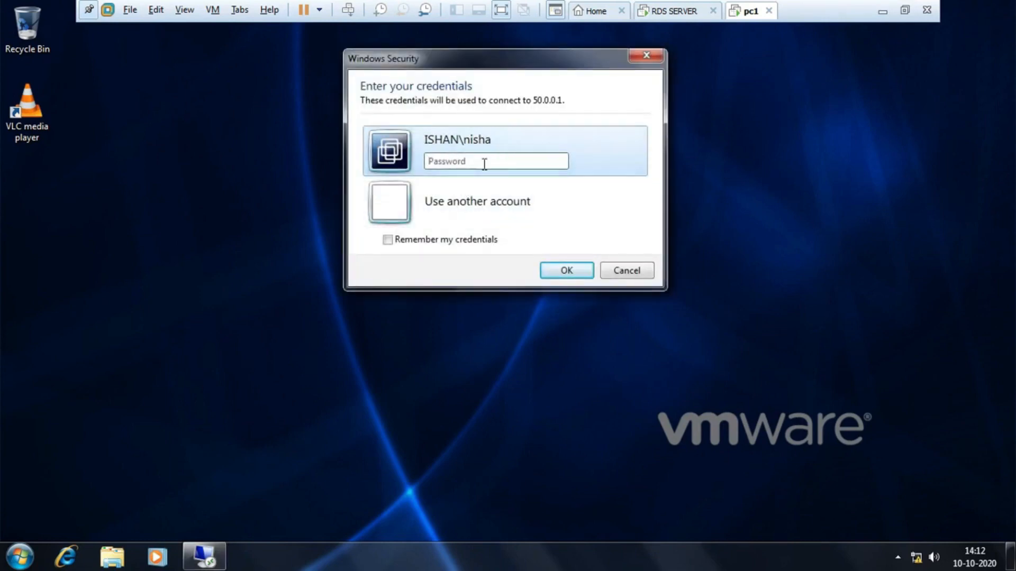
Enter the user's password and accept the untrusted server1.ishan.com certificate.
type("*********")
key("Return")
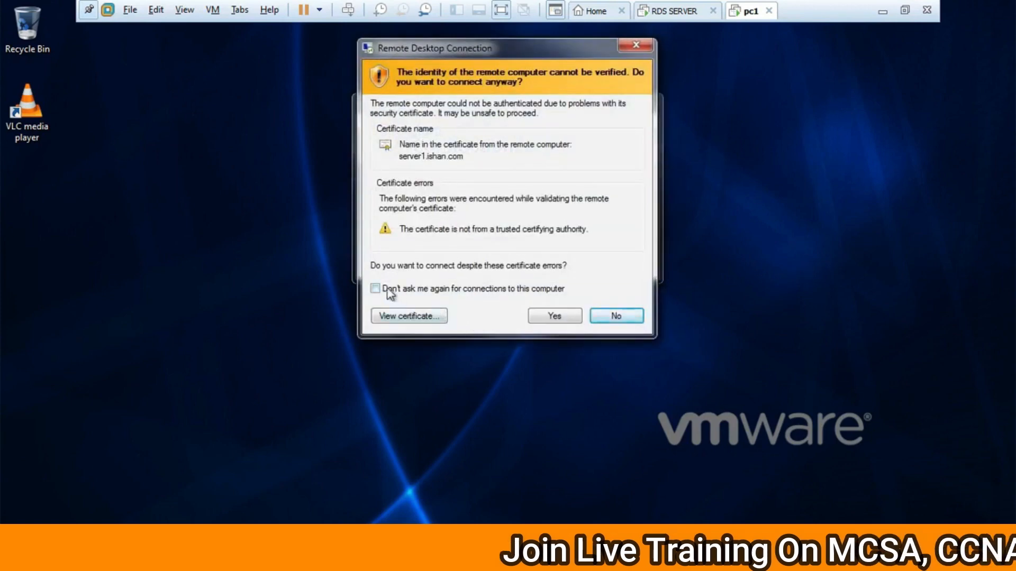
left_click(555, 316)
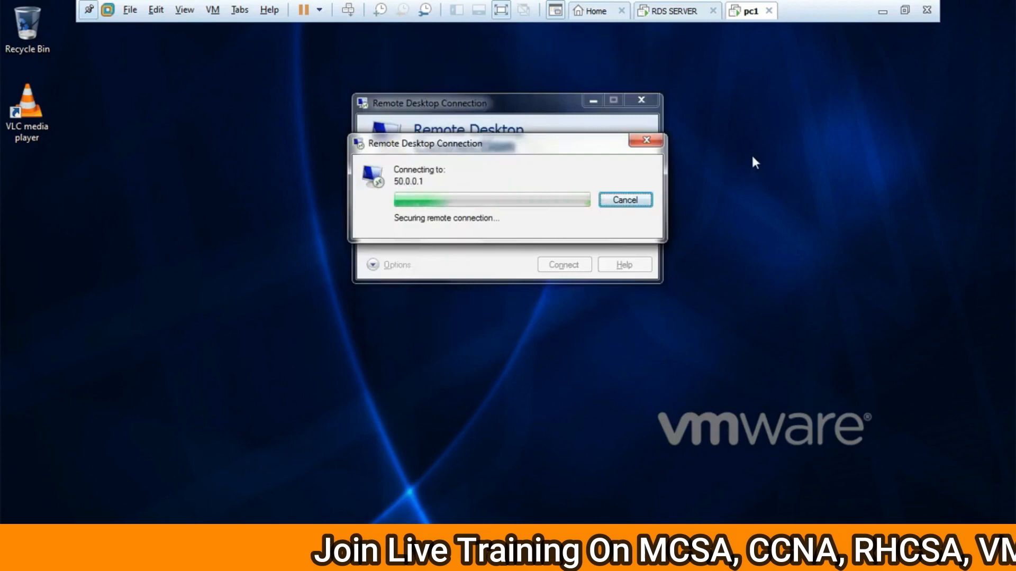
left_click(675, 11)
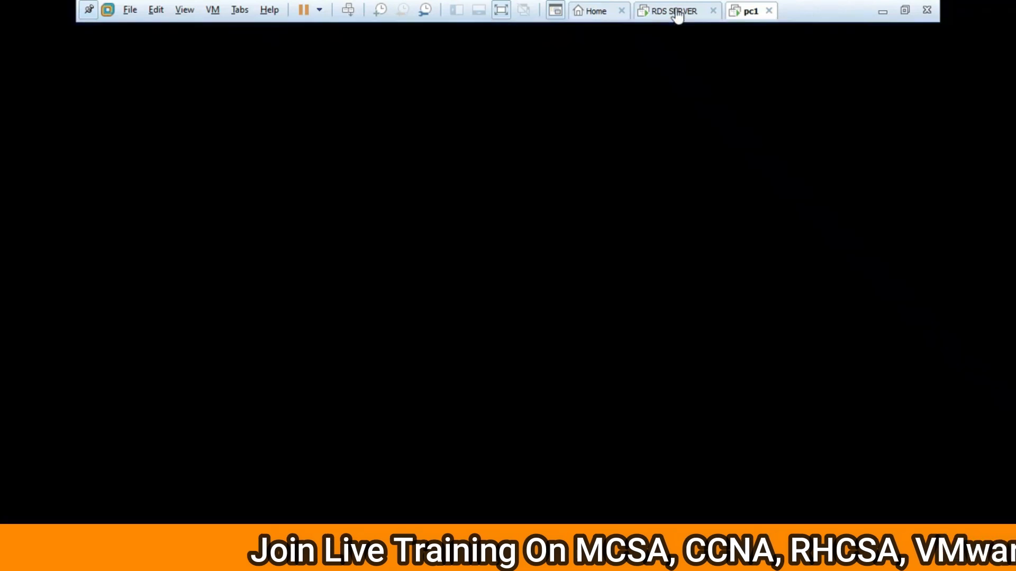
Return to pc1 and let the remote Windows Server 2012 R2 desktop finish loading.
left_click(750, 11)
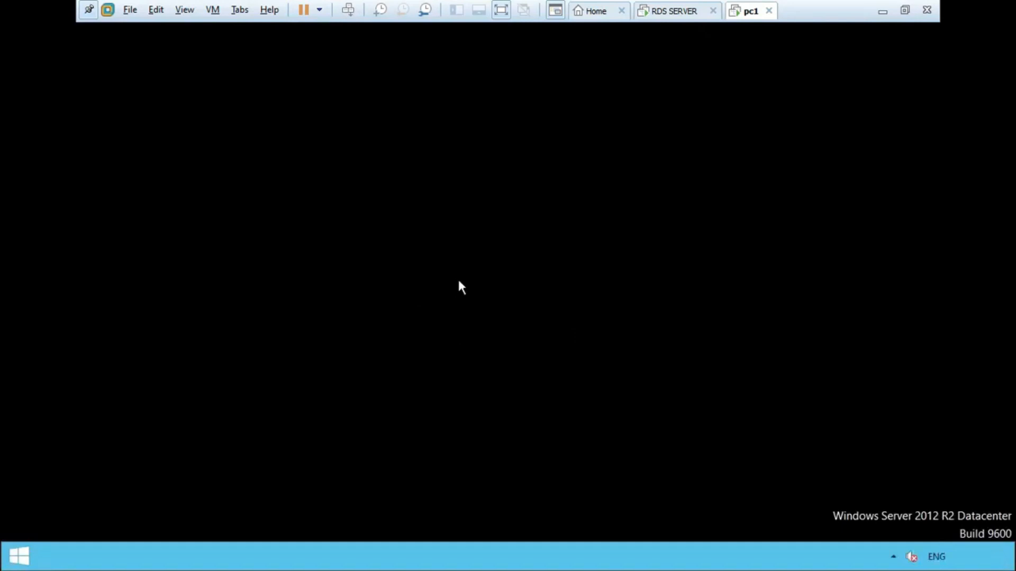
Refresh the remote desktop, then search the Apps list for 'ad' and launch Adobe Reader X.
right_click(495, 221)
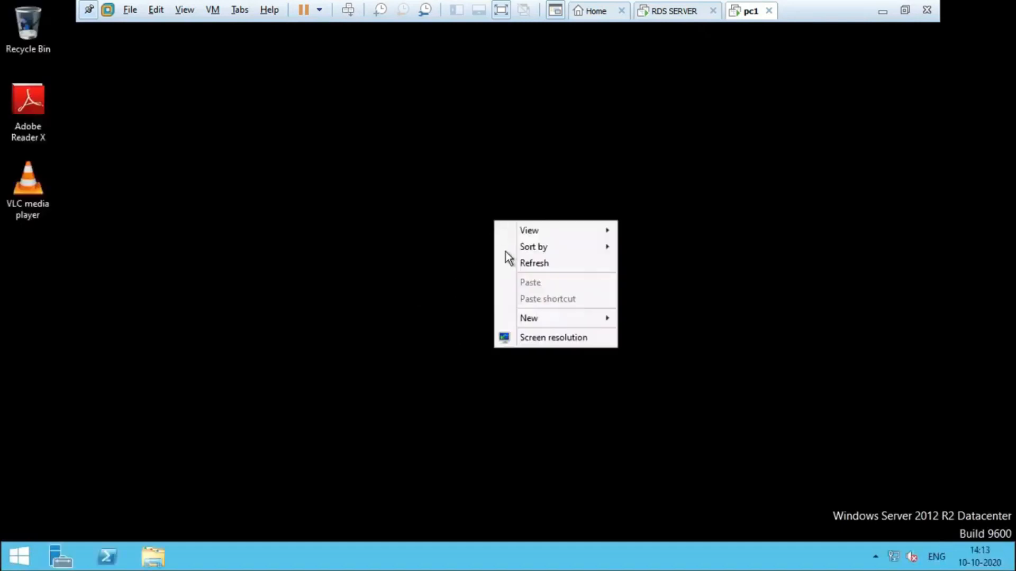
left_click(557, 262)
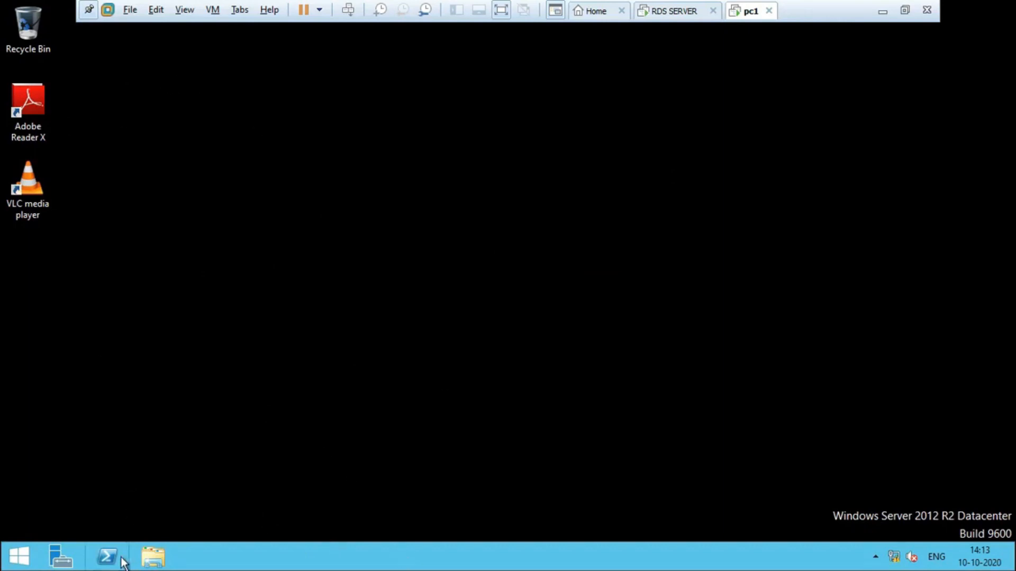
key("super")
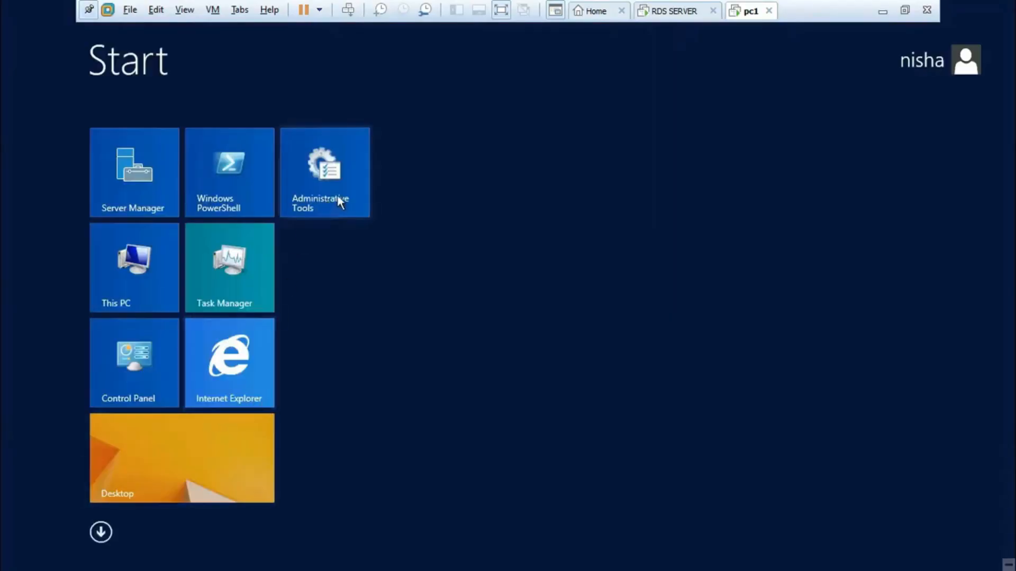
left_click(102, 533)
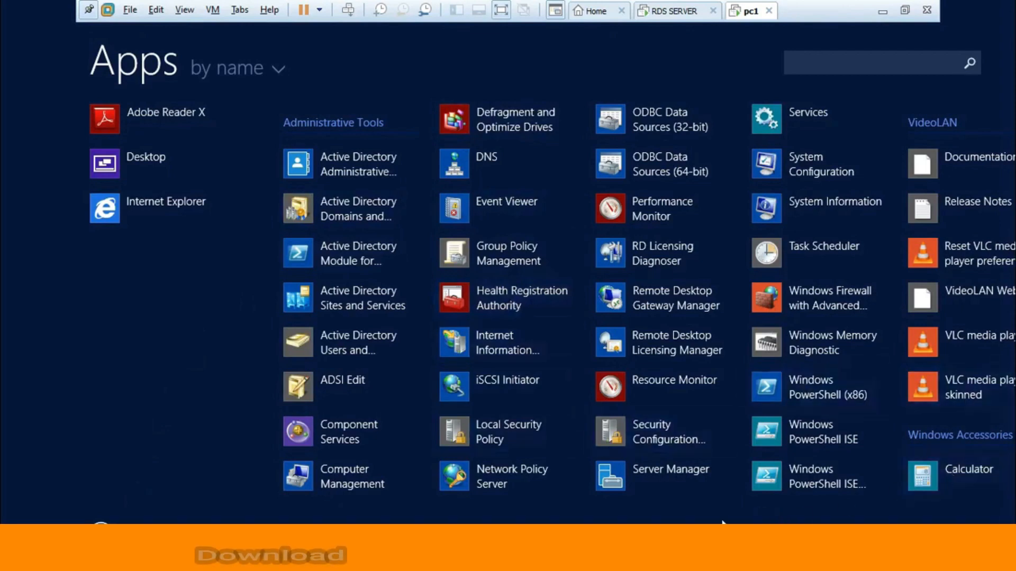
scroll(972, 487, "down", 2)
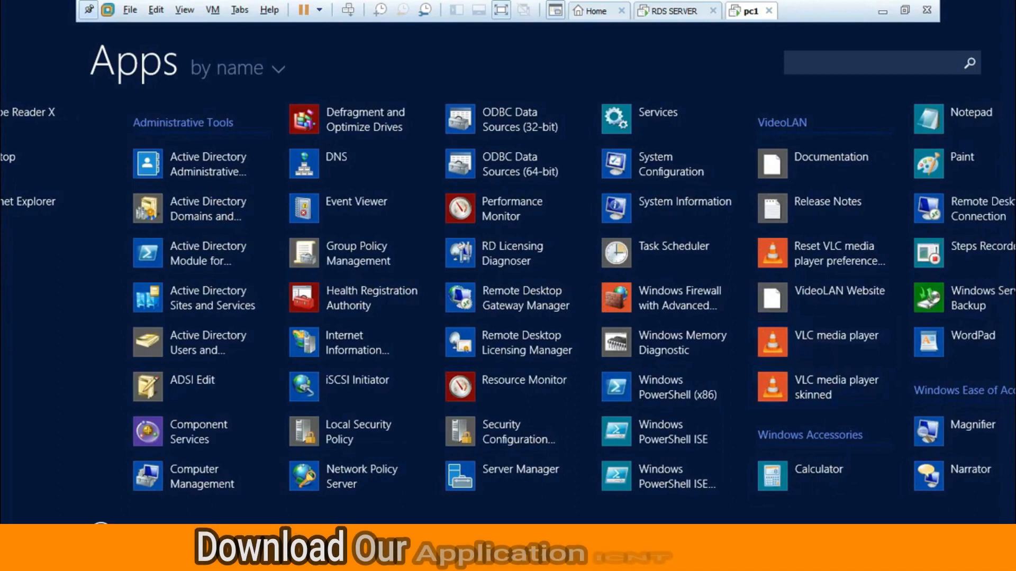
scroll(508, 334, "down", 5)
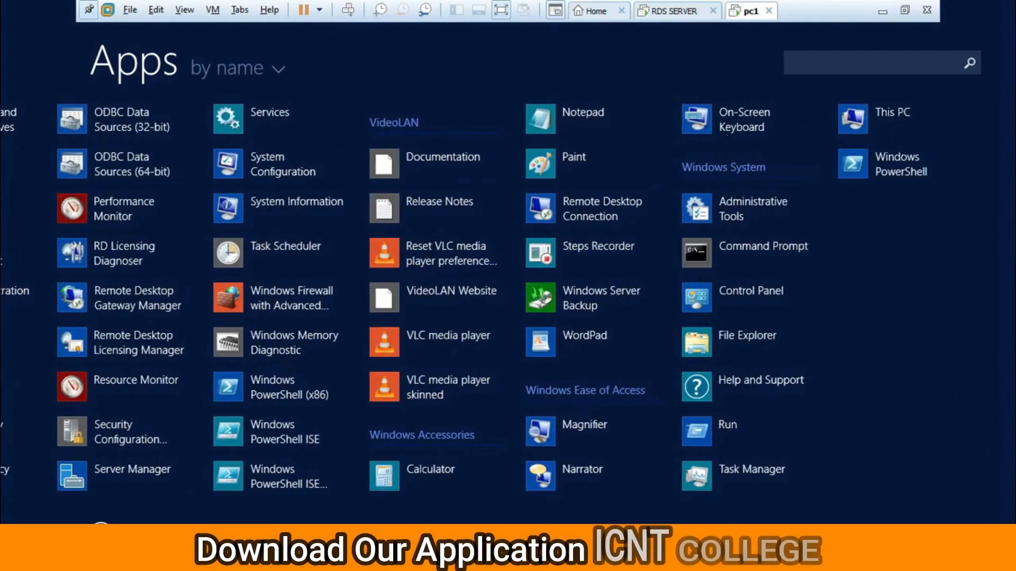
left_click(826, 63)
type("a")
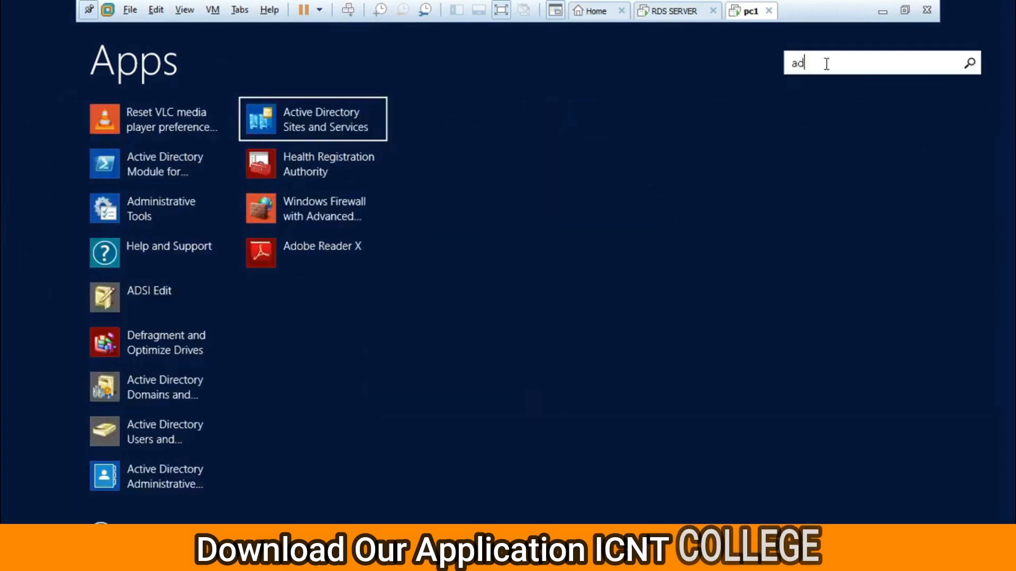
type("d")
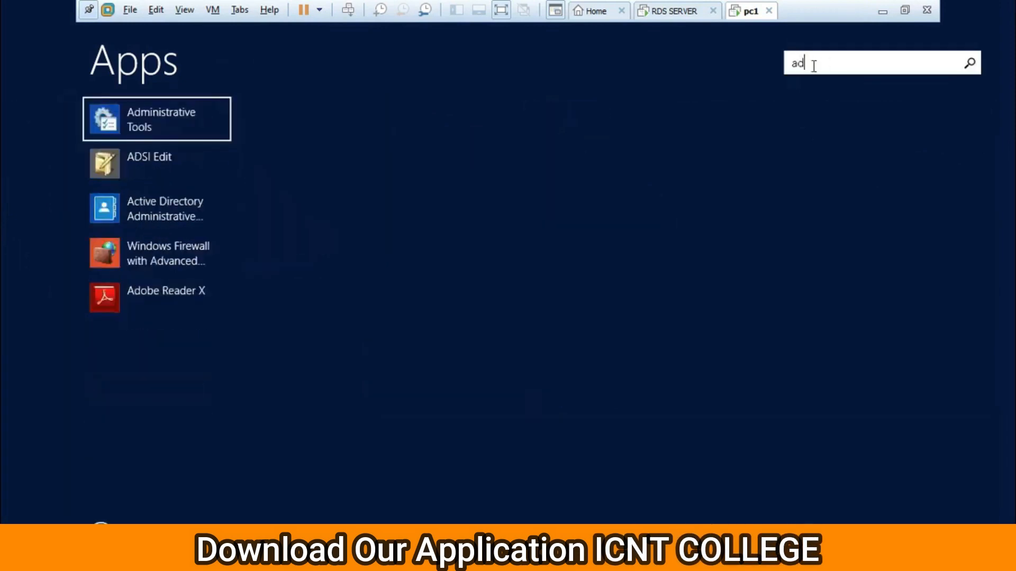
left_click(180, 294)
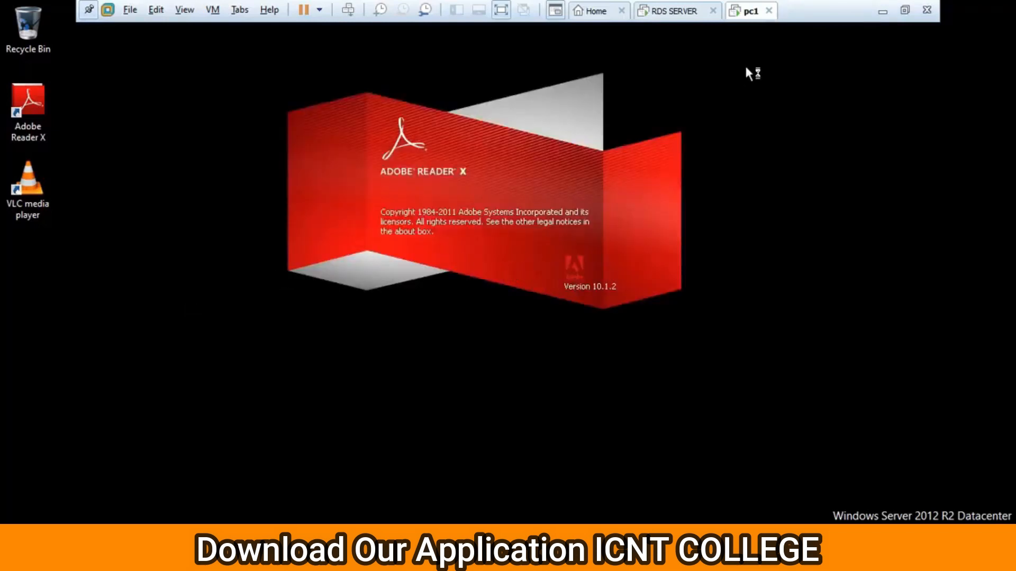
Accept the Adobe Reader licence agreement and show the Create PDF Files options.
left_click(680, 11)
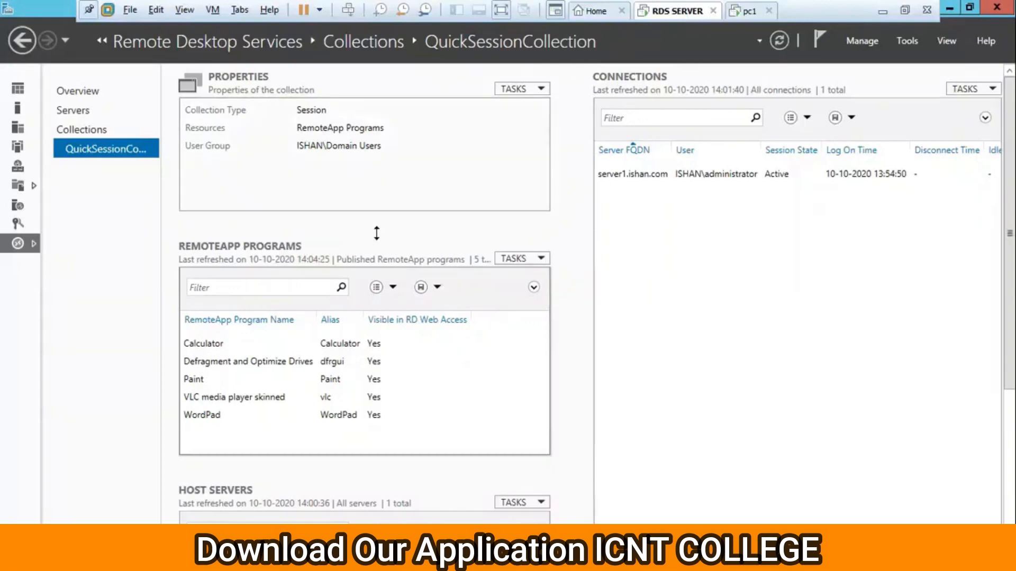
left_click(752, 12)
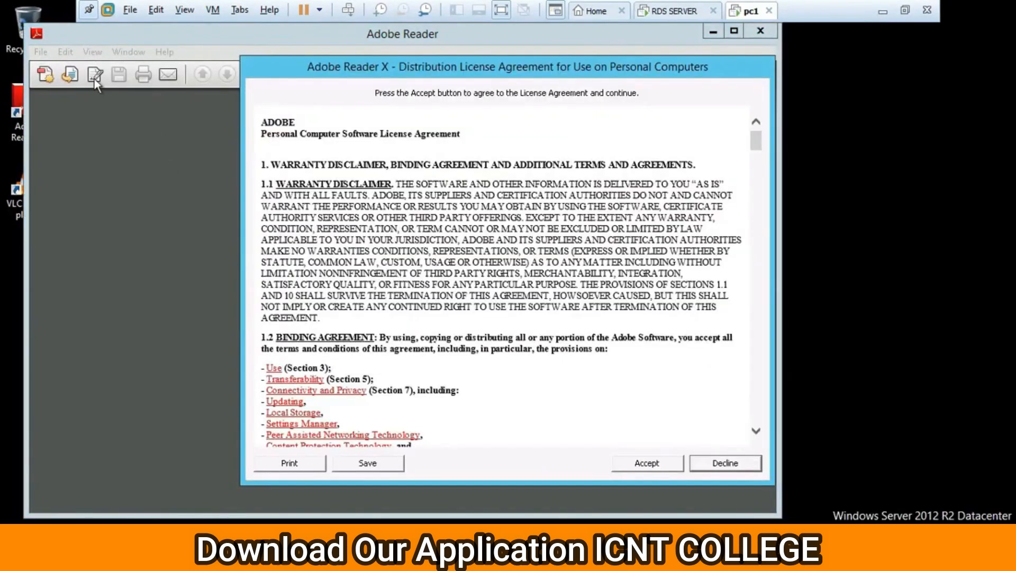
left_click(653, 463)
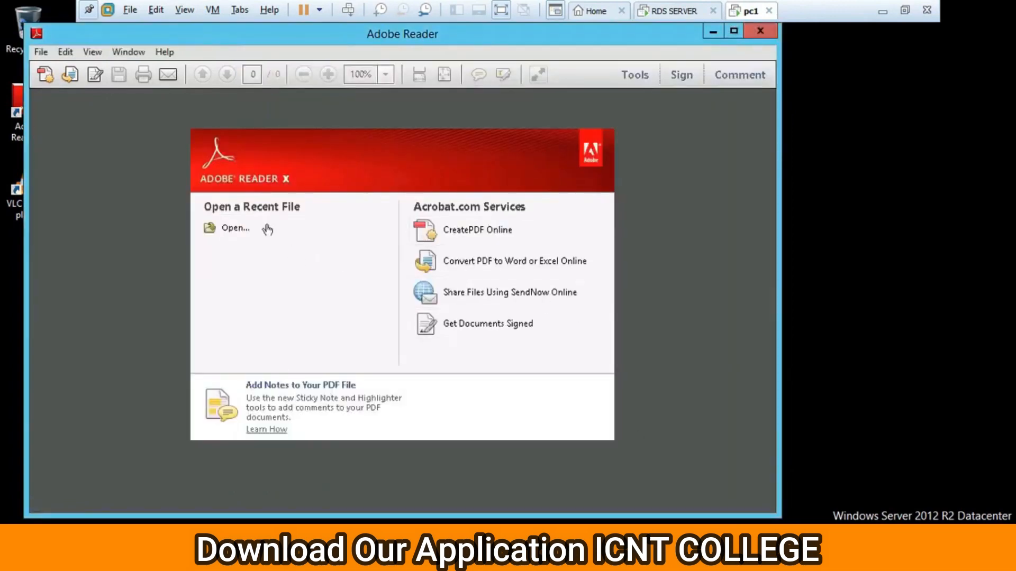
left_click(257, 238)
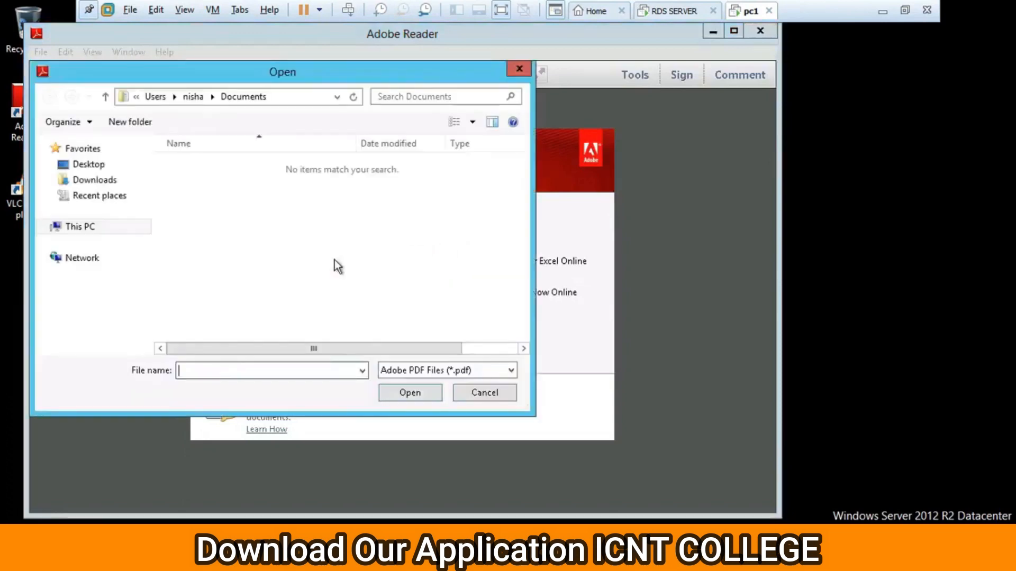
left_click(522, 72)
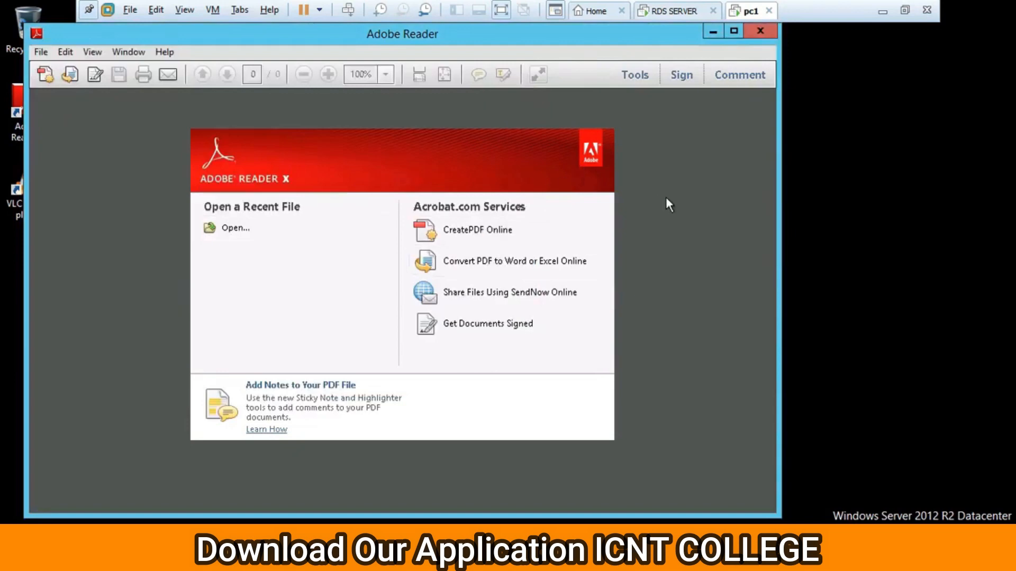
left_click(472, 233)
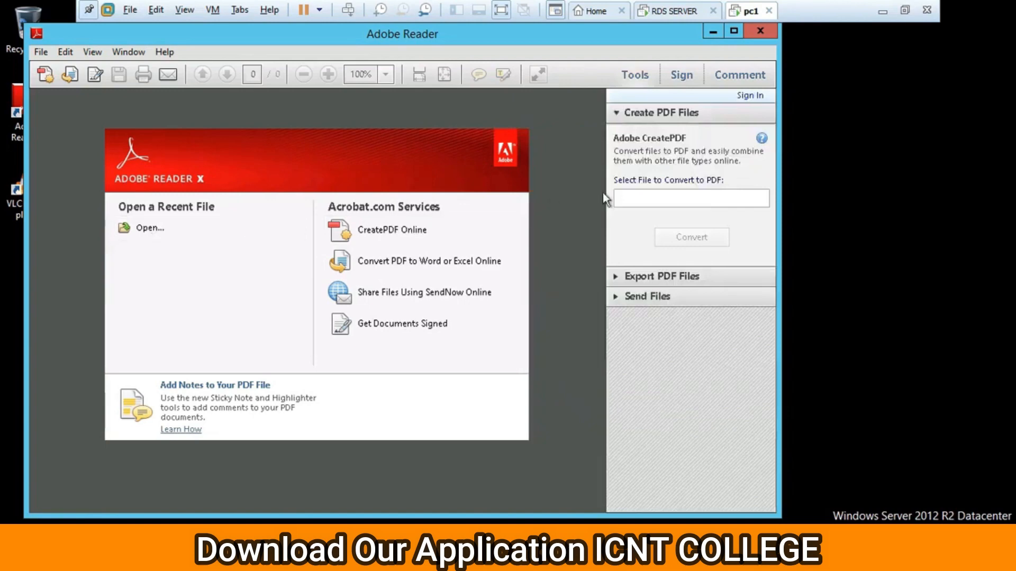
Check This PC > Documents in the Open dialog with All Files shown, then cancel.
left_click(159, 230)
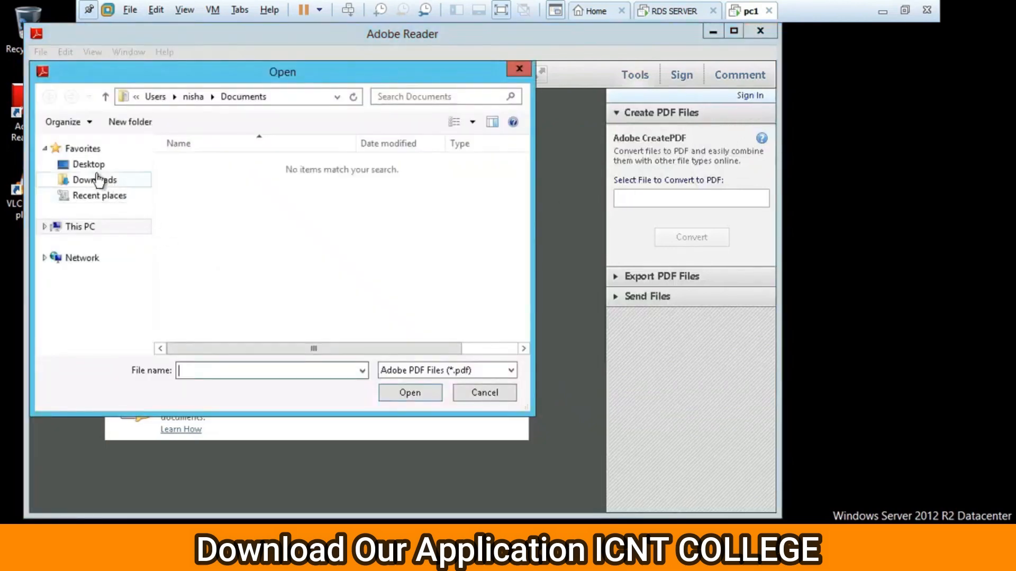
left_click(102, 198)
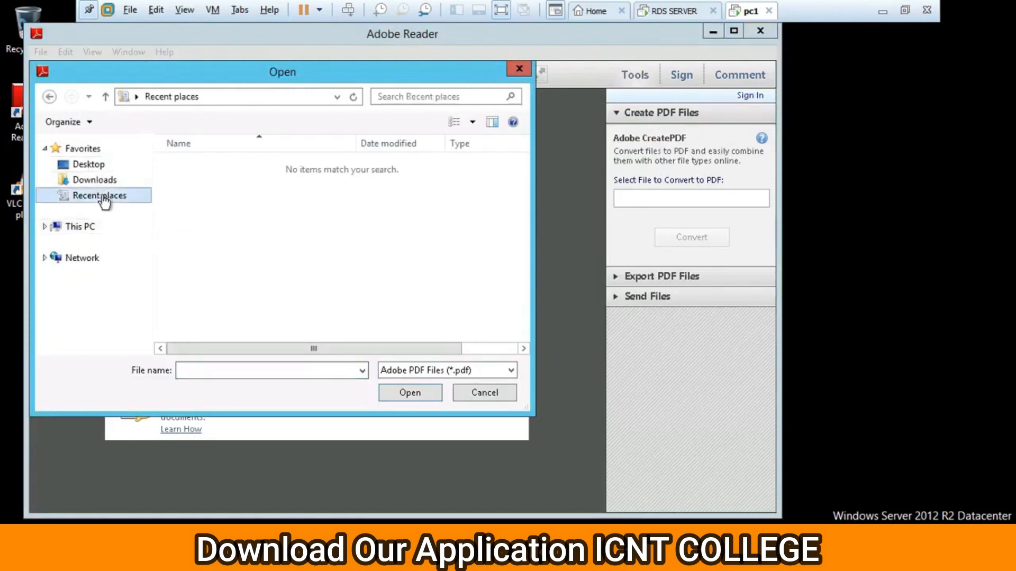
left_click(92, 230)
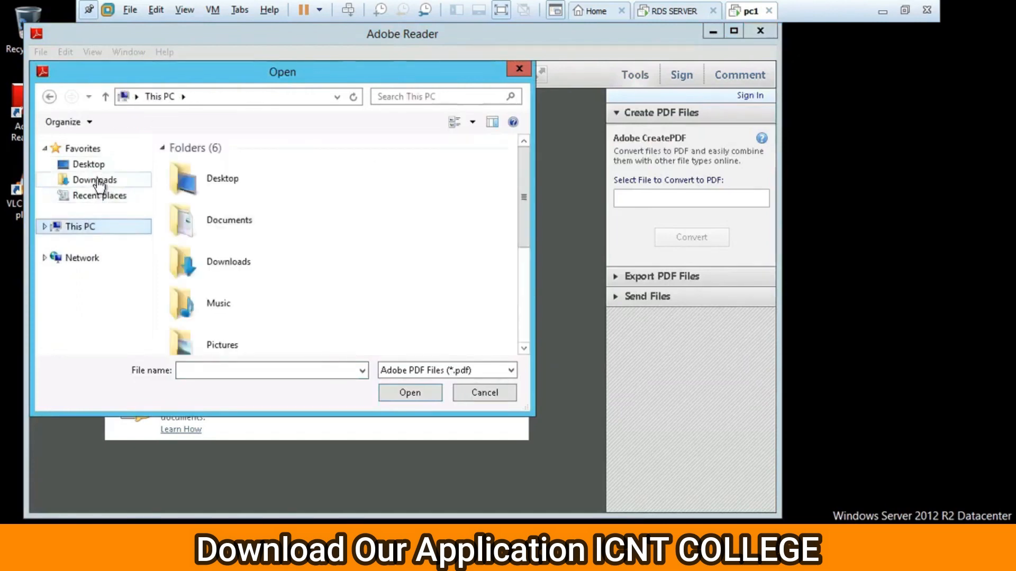
left_click(247, 228)
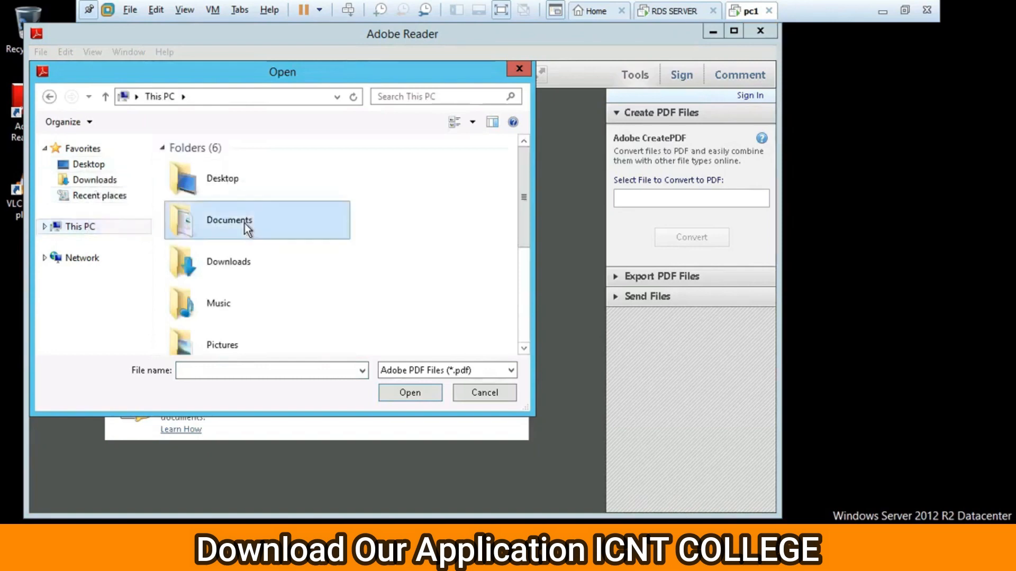
double_click(245, 224)
left_click(433, 376)
left_click(427, 397)
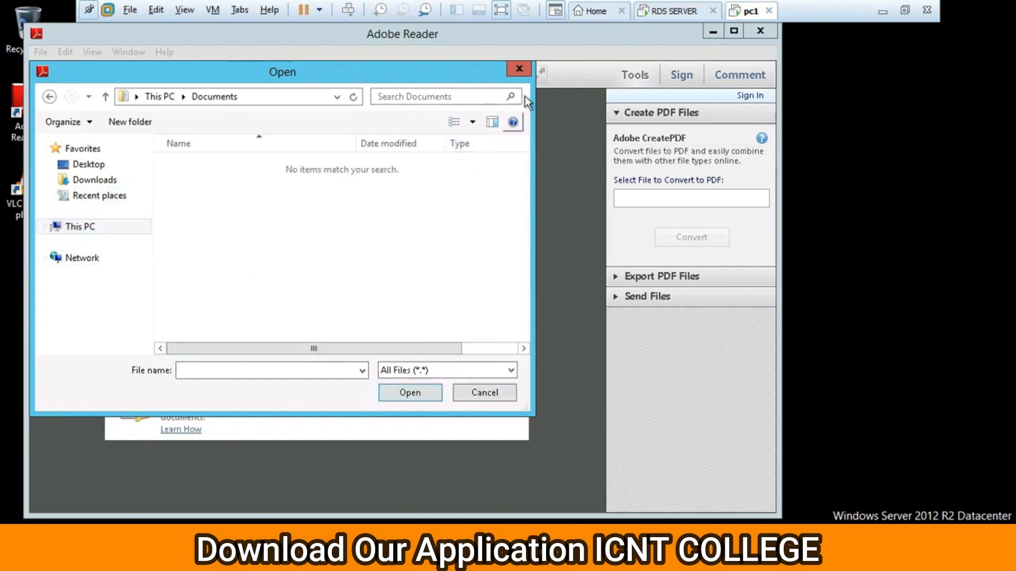
left_click(518, 68)
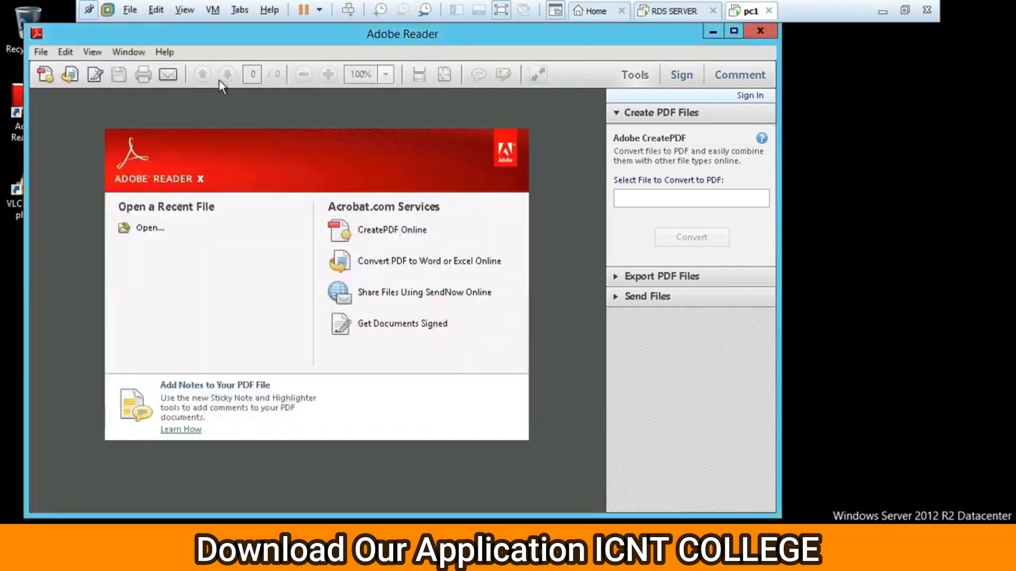
Toggle the Export and Create PDF Files panels, then close Adobe Reader.
left_click(72, 77)
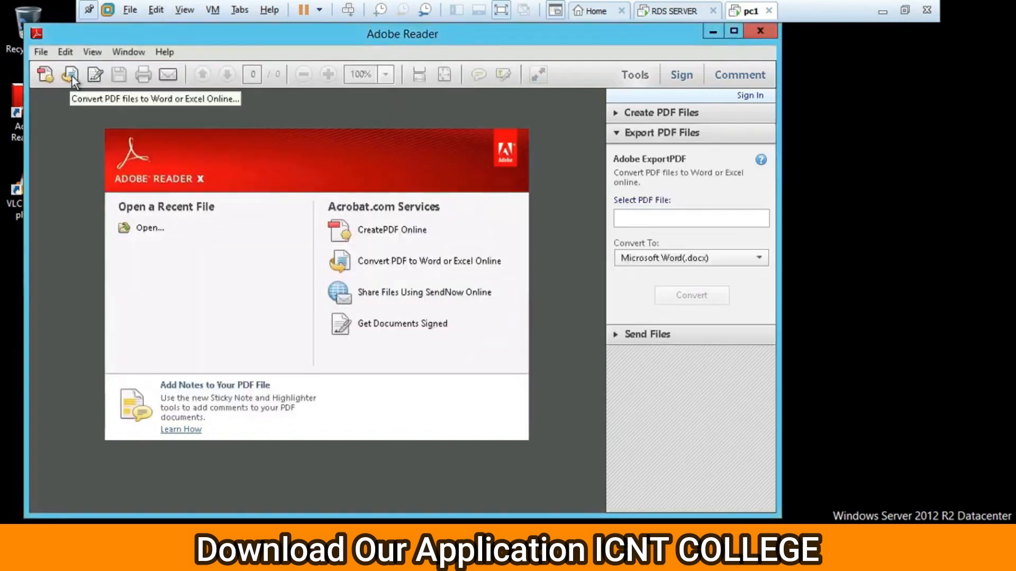
left_click(45, 77)
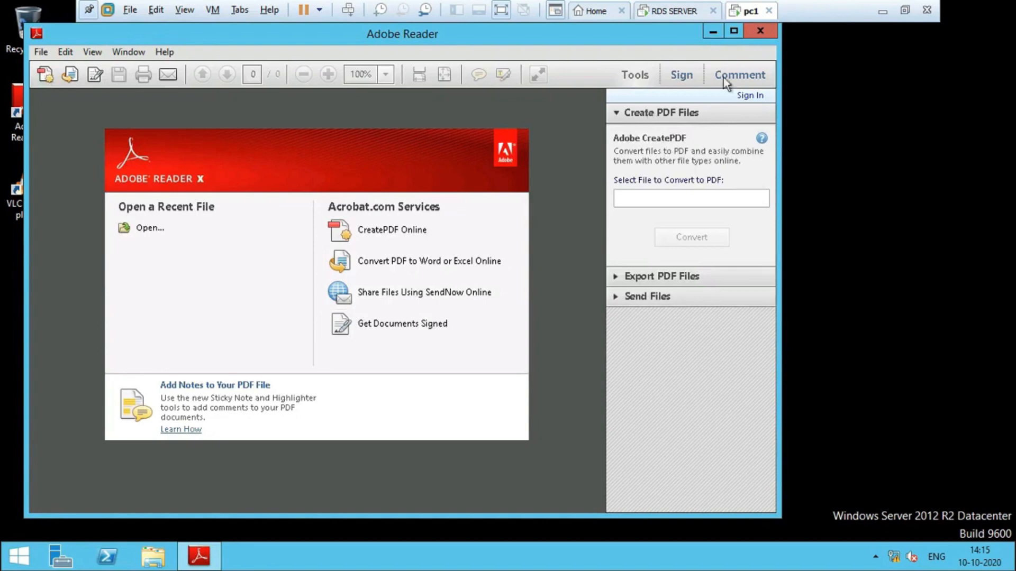
left_click(767, 30)
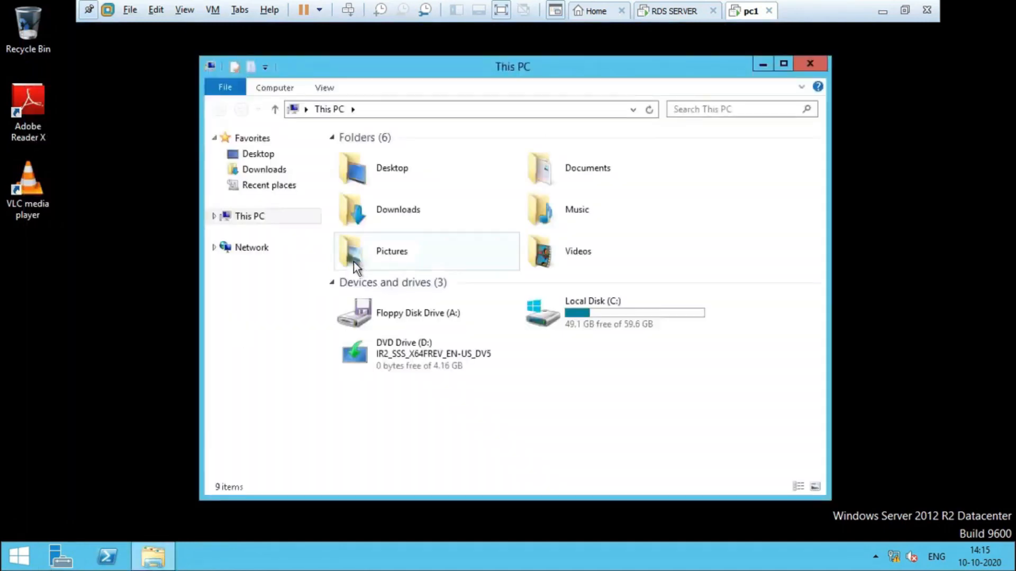
Browse Local Disk (C:), return to This PC, and open the empty Pictures folder.
double_click(583, 313)
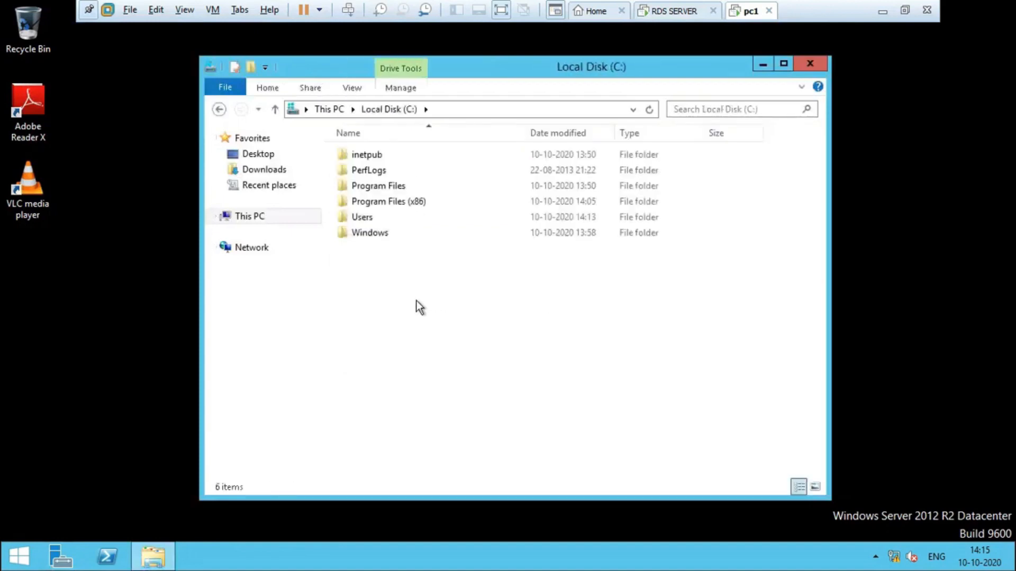
left_click(257, 217)
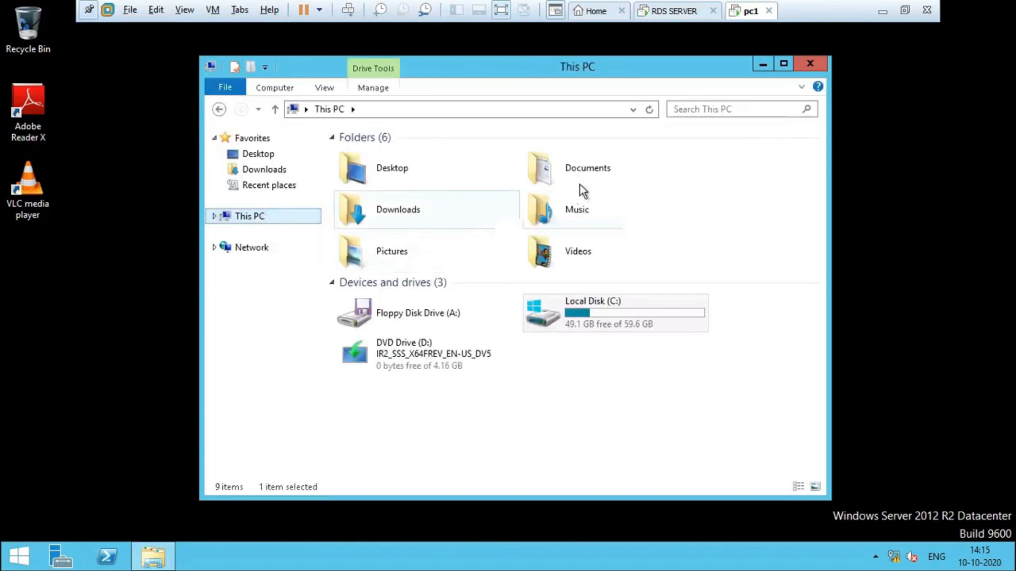
double_click(404, 255)
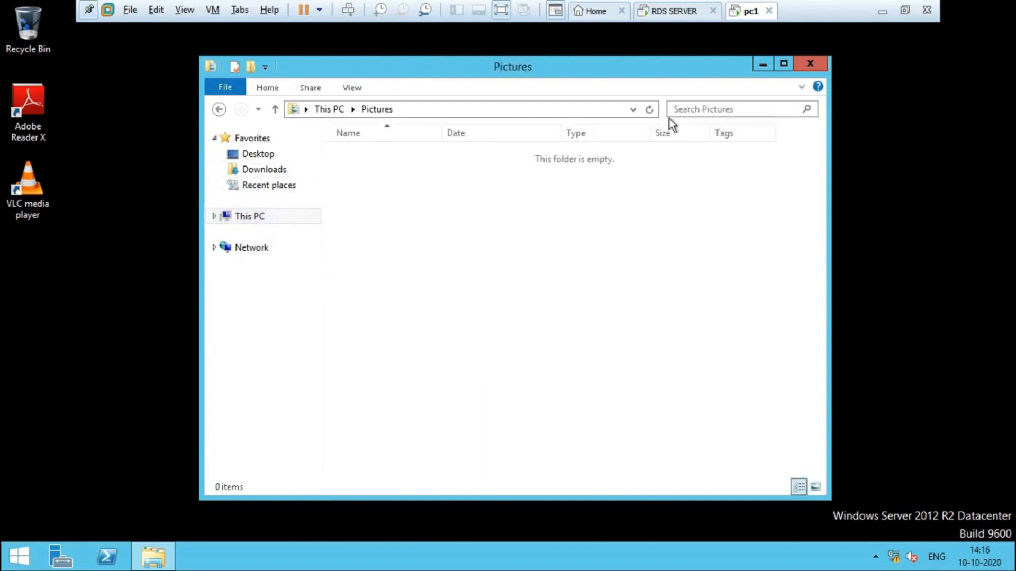
Create a new folder named data on the remote desktop.
right_click(175, 196)
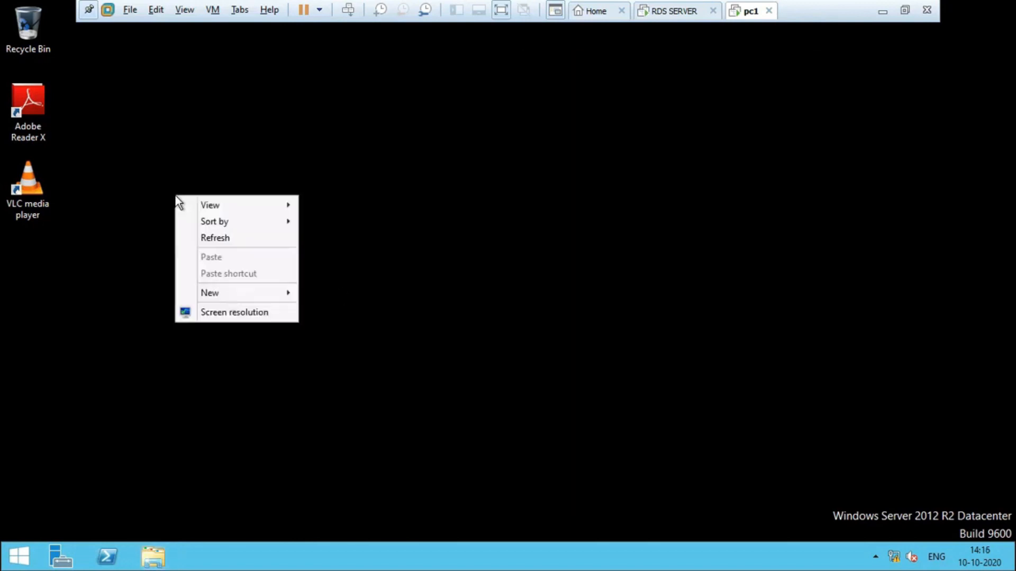
mouse_move(286, 294)
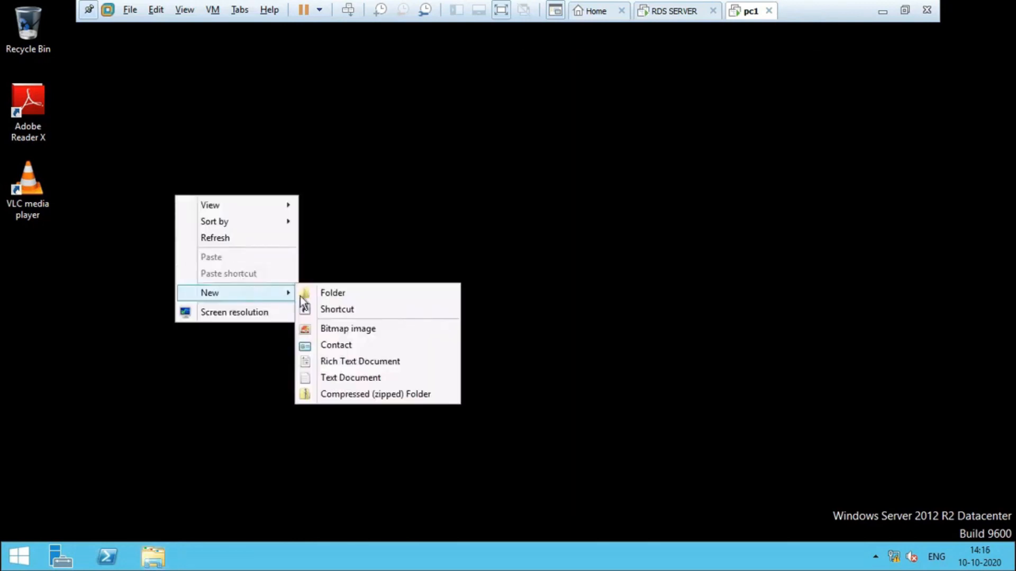
left_click(332, 291)
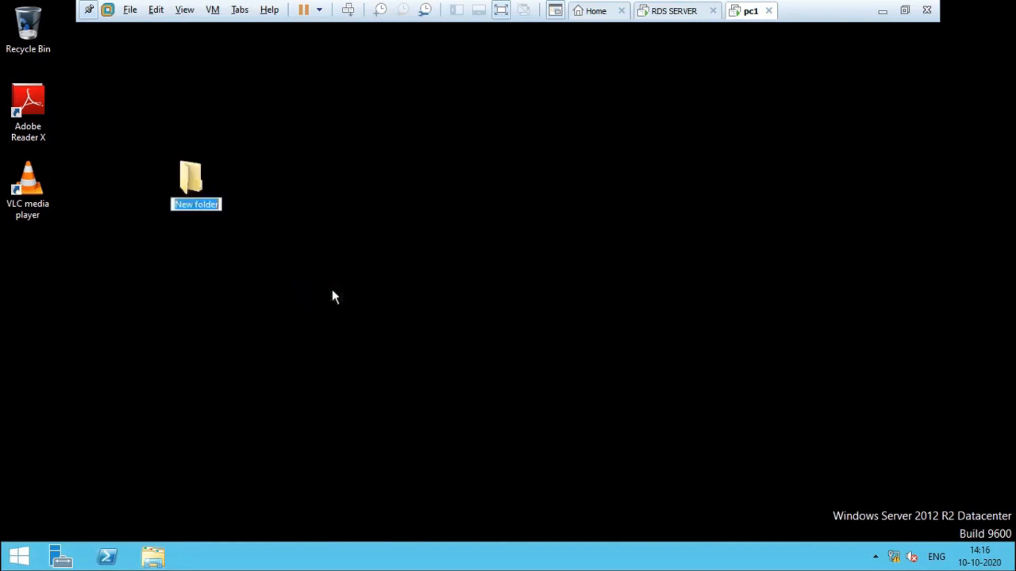
type("data")
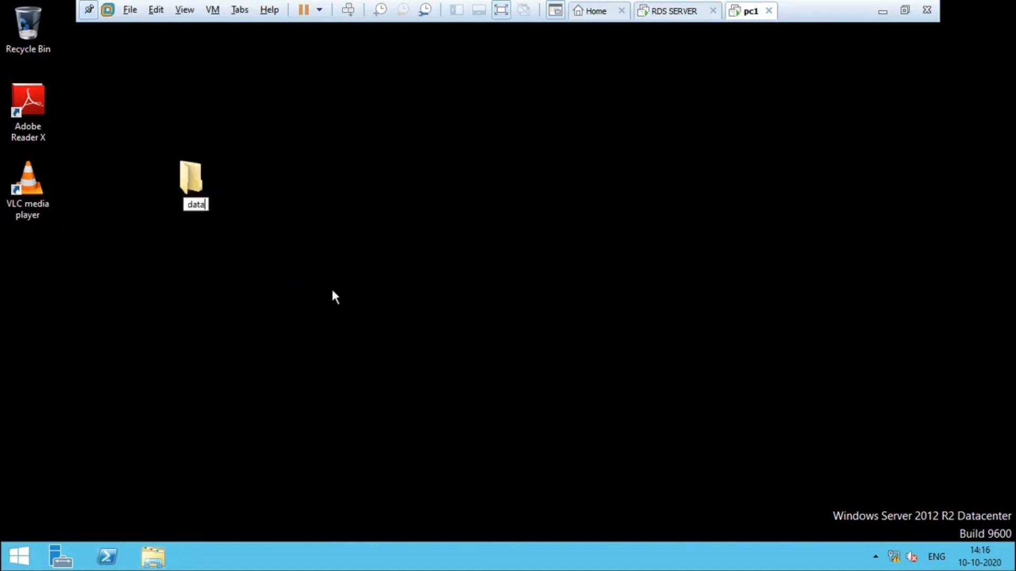
key("Return")
left_click(200, 347)
Add a New Bitmap Image file inside the data folder, then close its window.
double_click(187, 167)
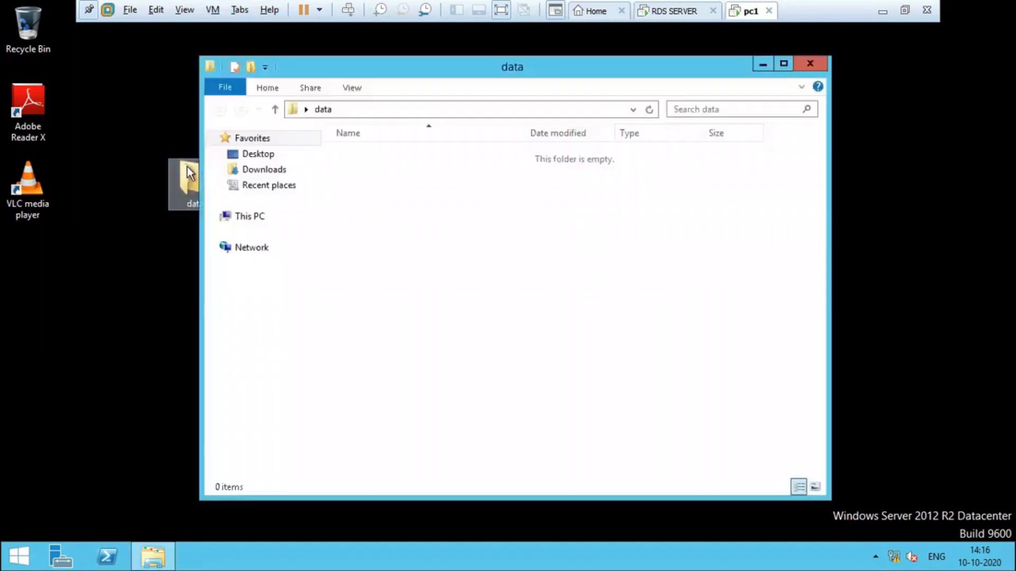
right_click(411, 236)
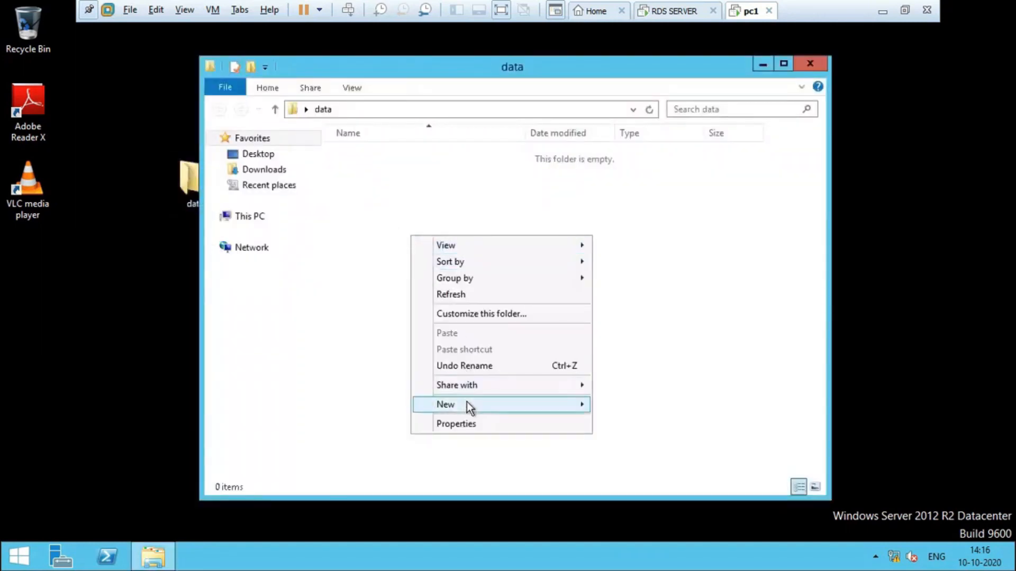
mouse_move(462, 403)
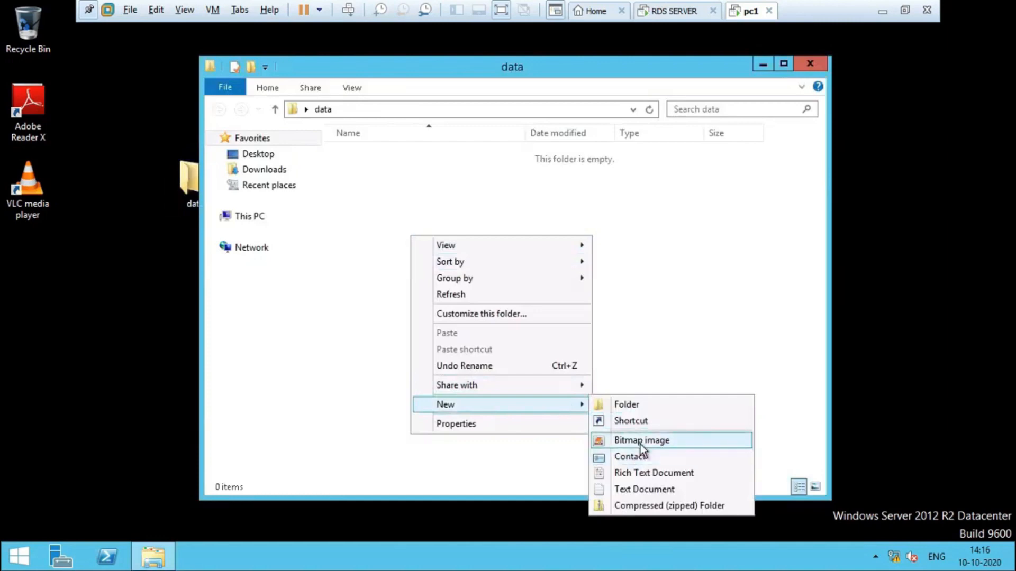
left_click(643, 440)
left_click(455, 294)
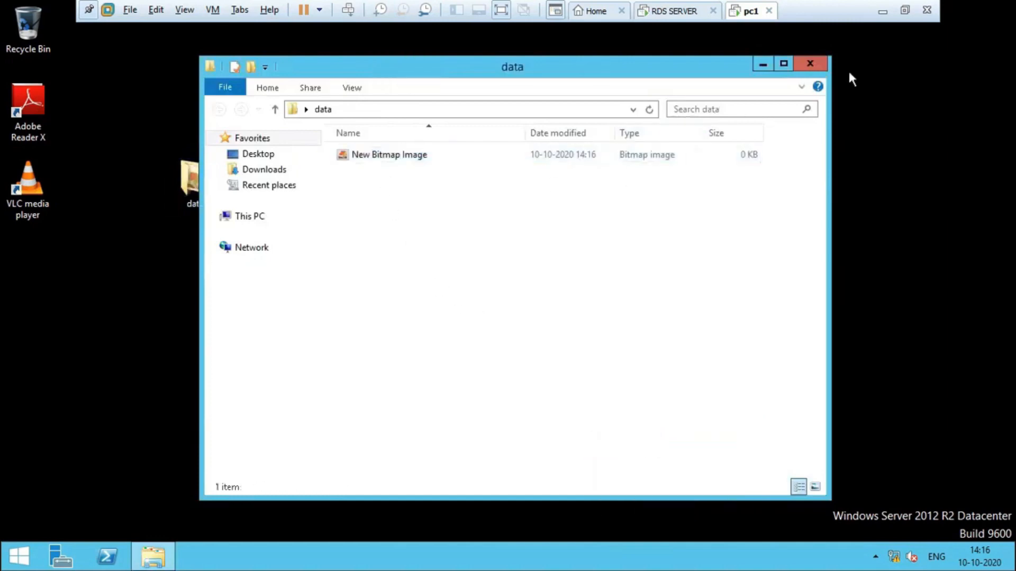
left_click(810, 64)
left_click(501, 306)
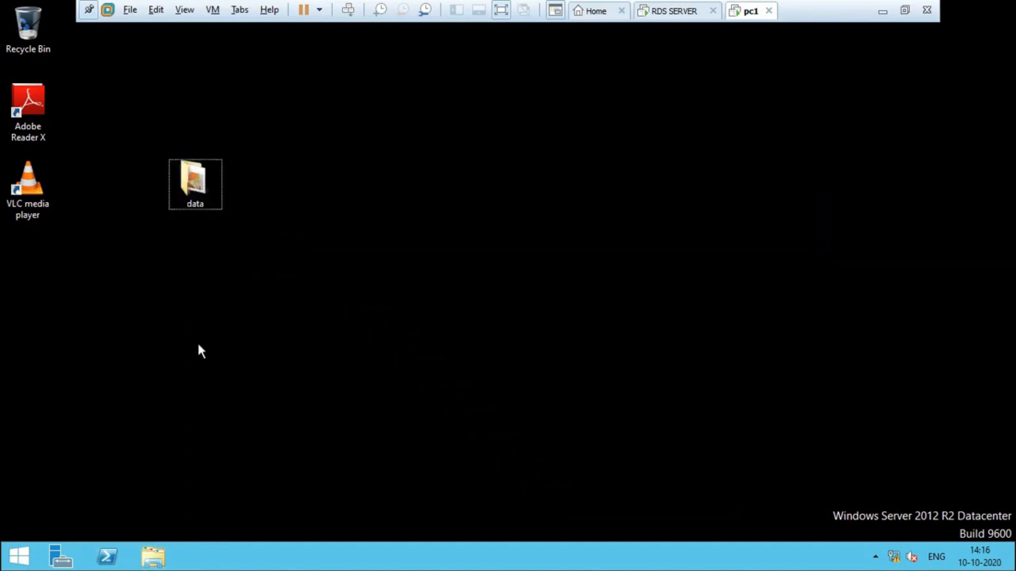
Launch WordPad via Run and type the test line 'lksa djglaksdjgklasjglkasjglka'.
key("super+r")
type("wordpad")
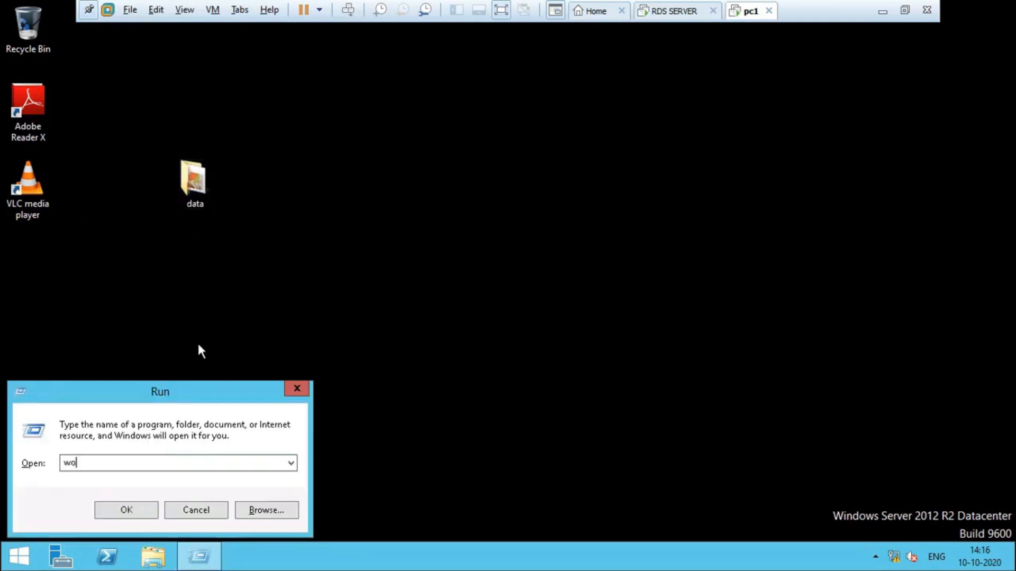
key("Return")
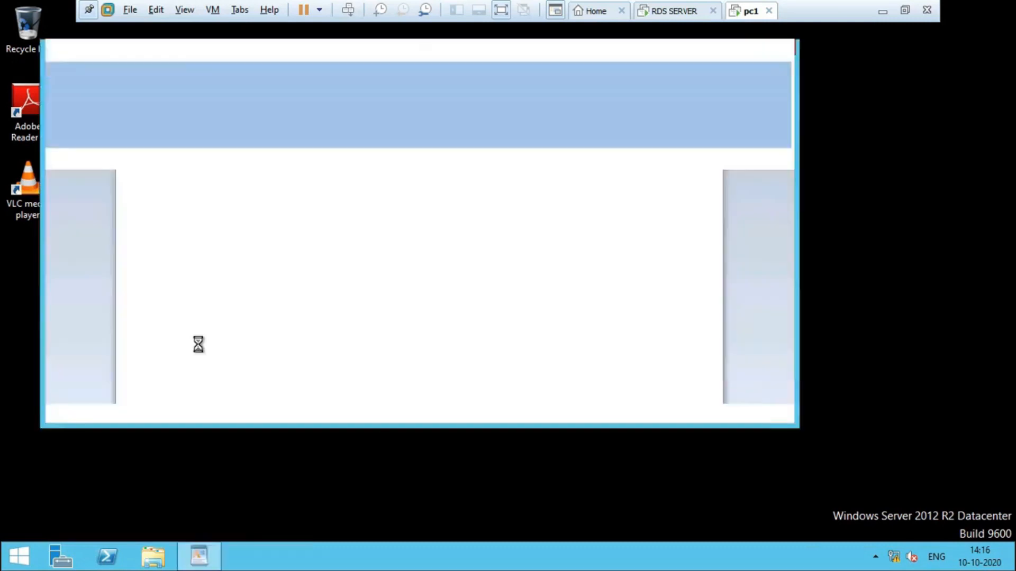
type("lksa djglaksdjgklasjglkasjglka")
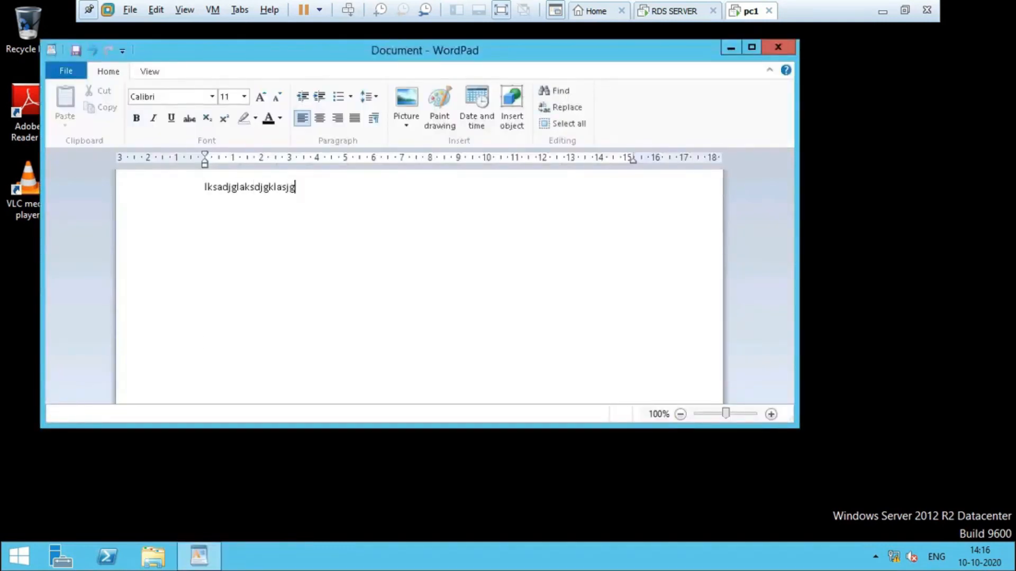
Save the text as Document in the Documents folder and close WordPad.
left_click(71, 74)
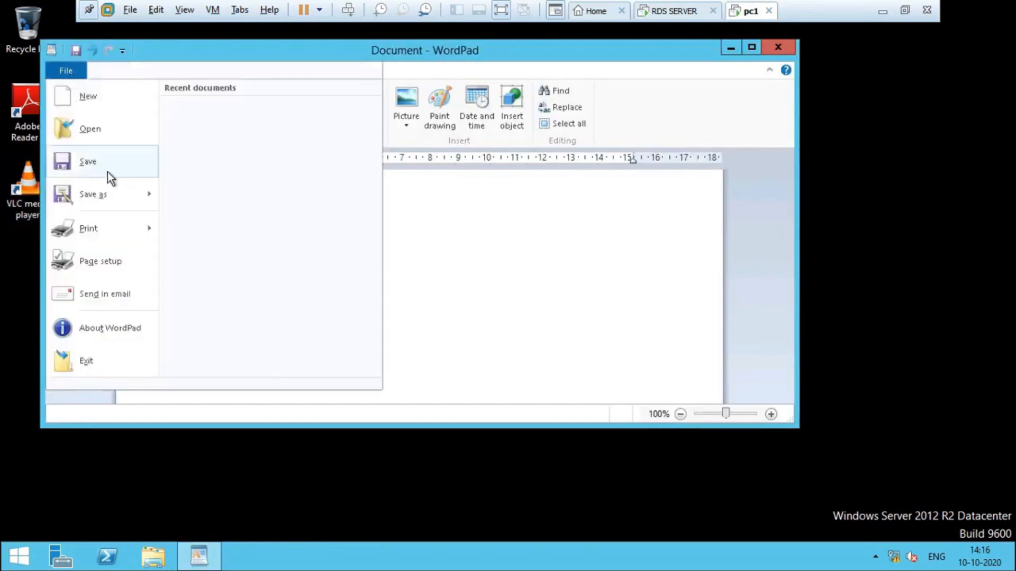
left_click(107, 173)
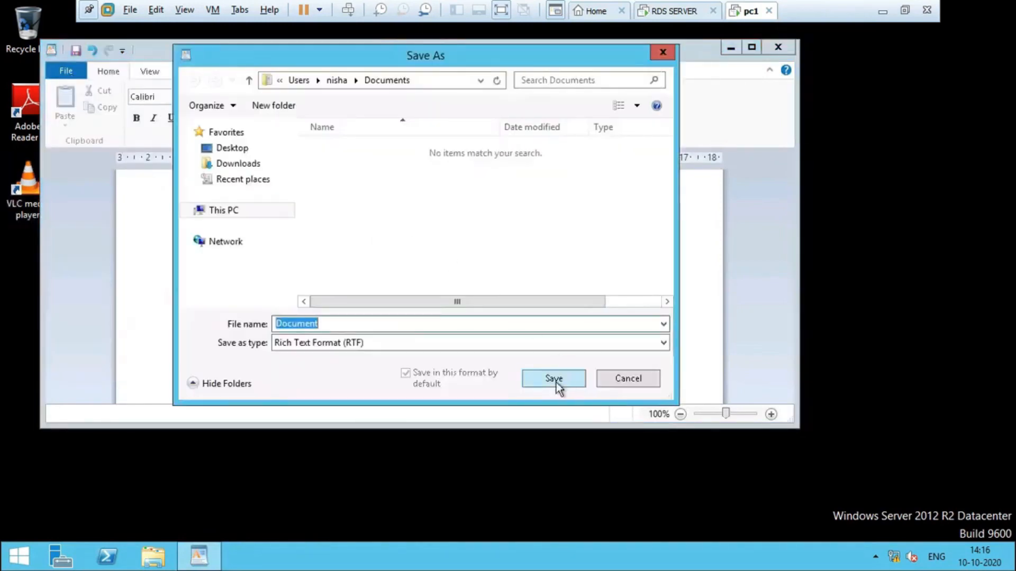
left_click(554, 379)
left_click(777, 47)
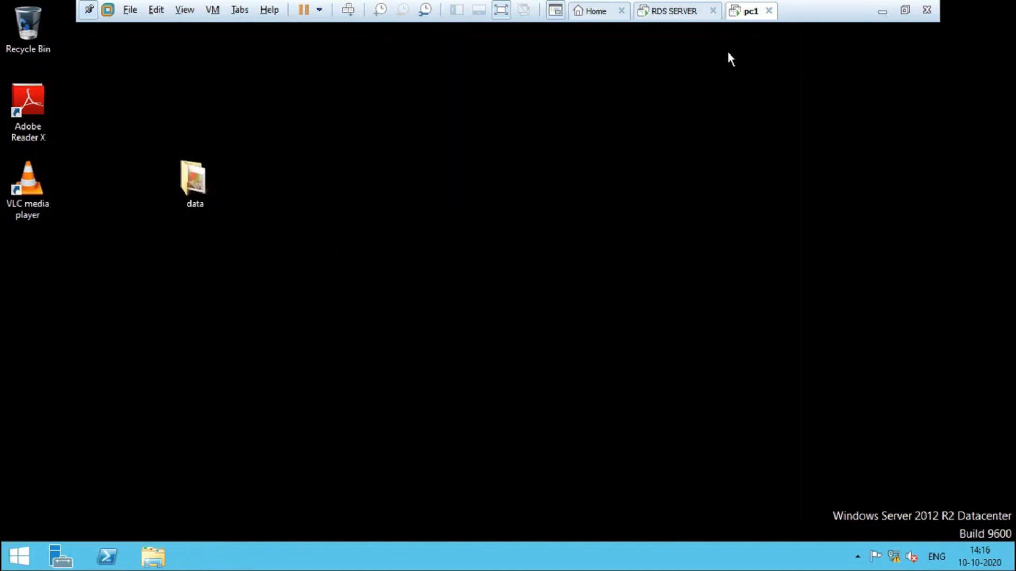
left_click(682, 13)
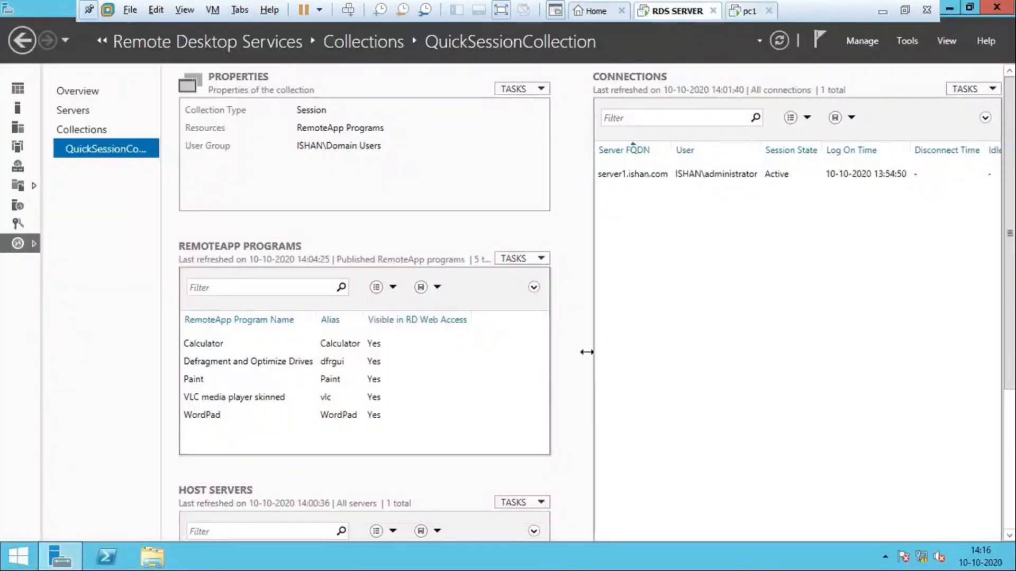
left_click(996, 6)
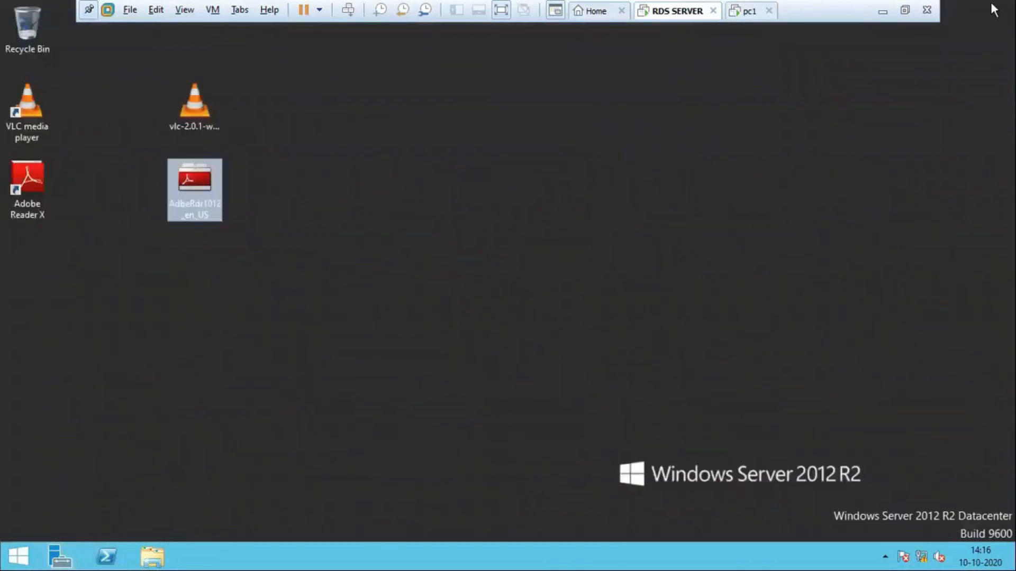
left_click(374, 343)
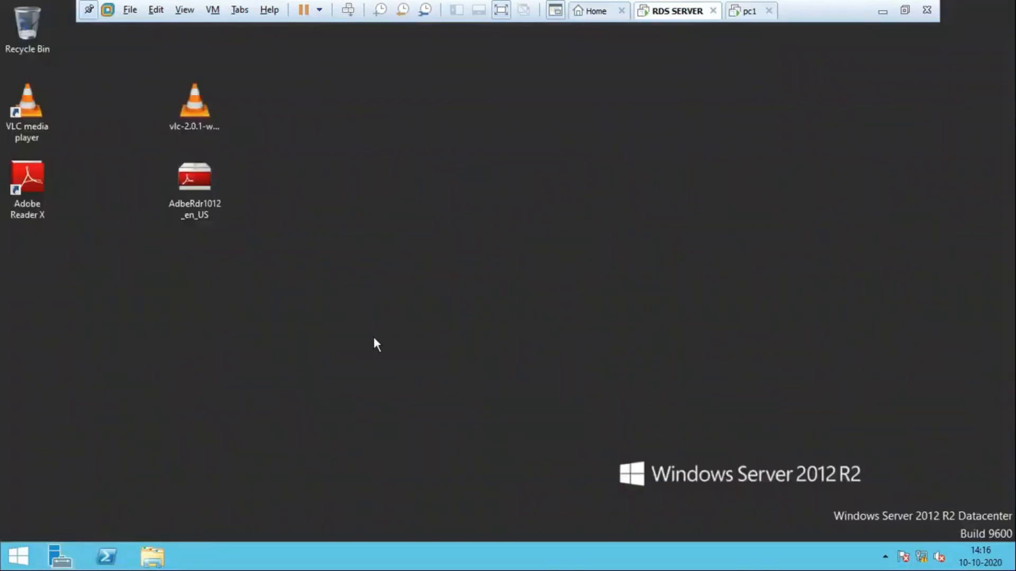
left_click(152, 556)
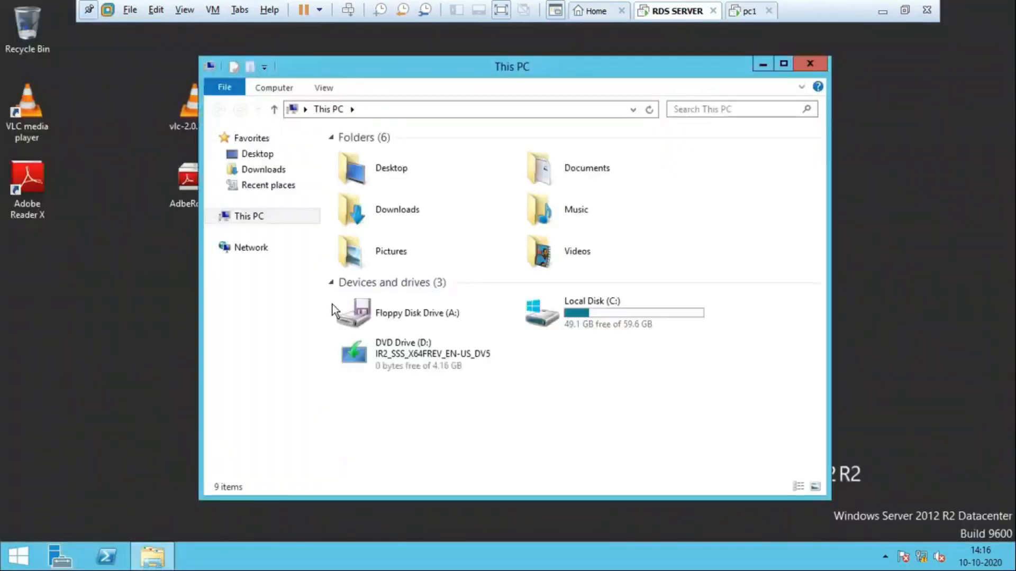
left_click(601, 325)
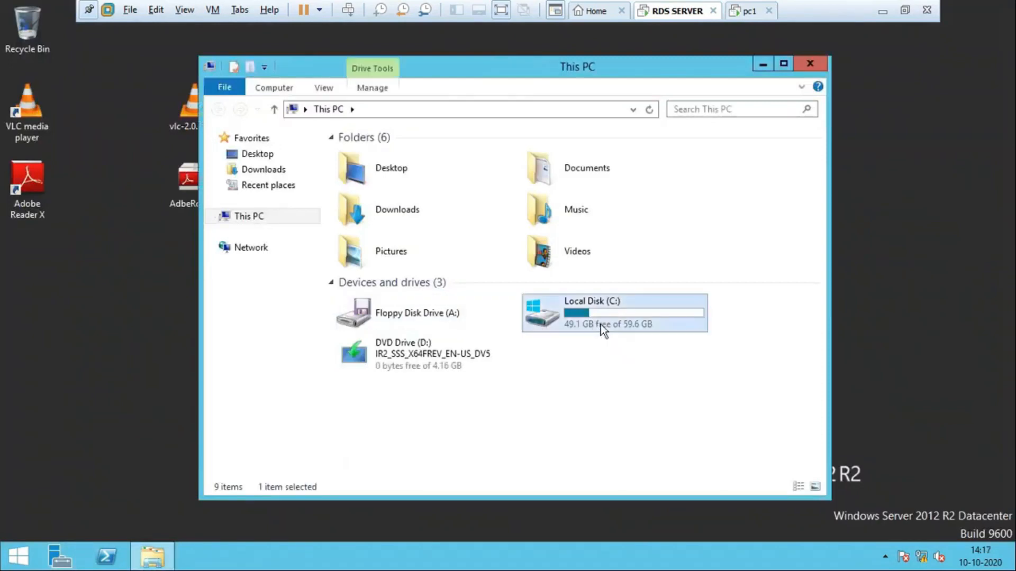
left_click(257, 219)
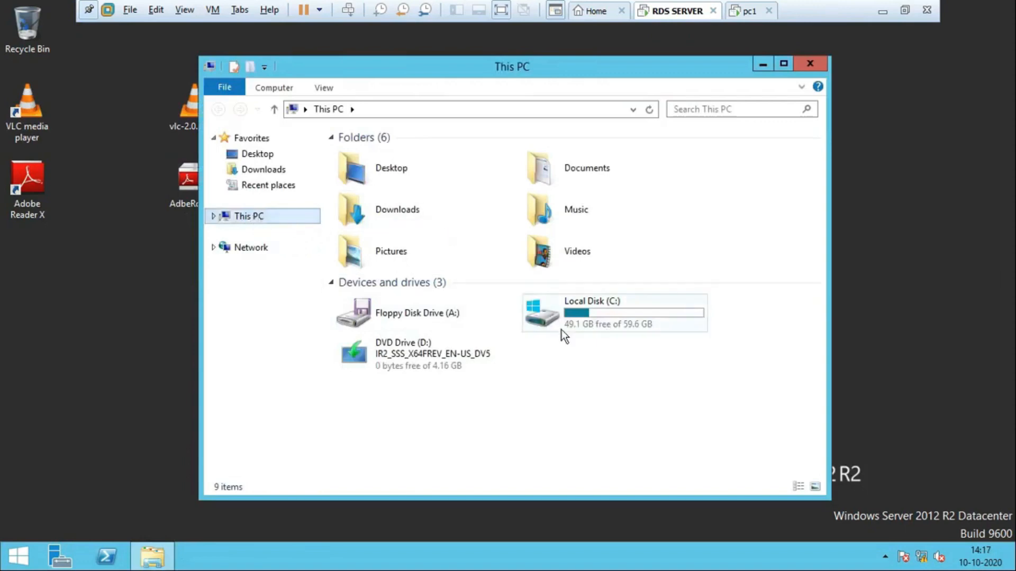
double_click(587, 316)
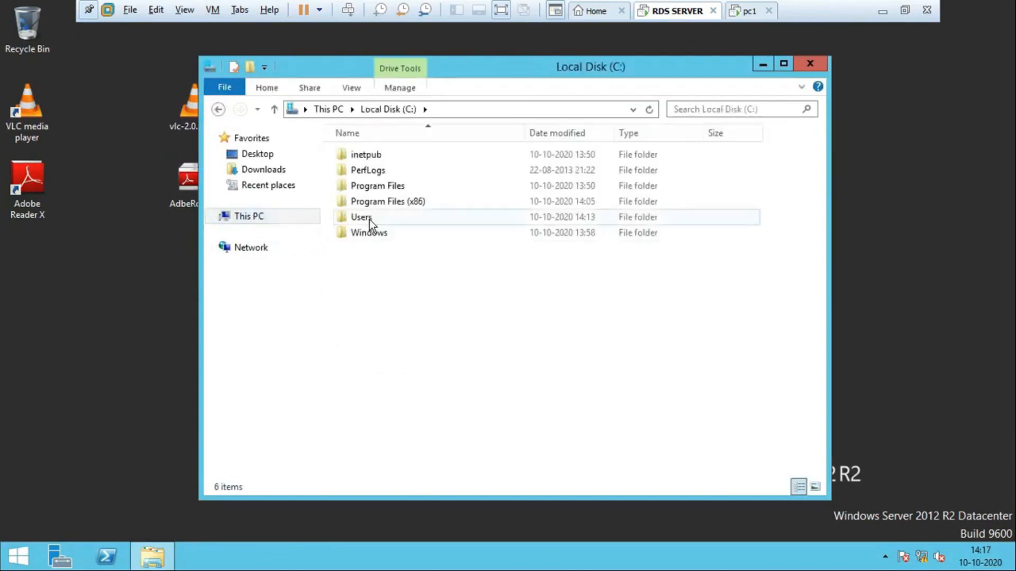
double_click(369, 219)
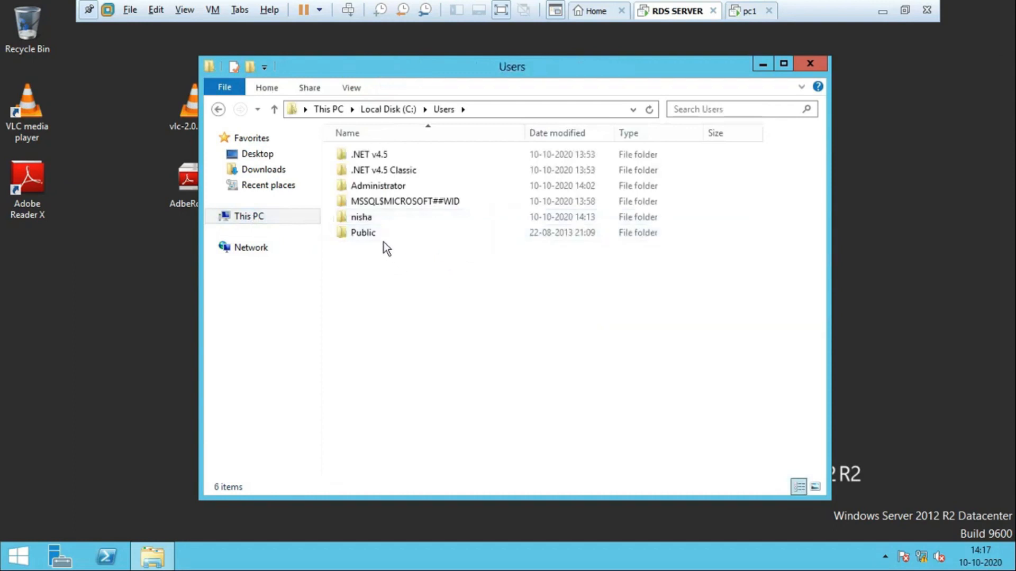
double_click(369, 217)
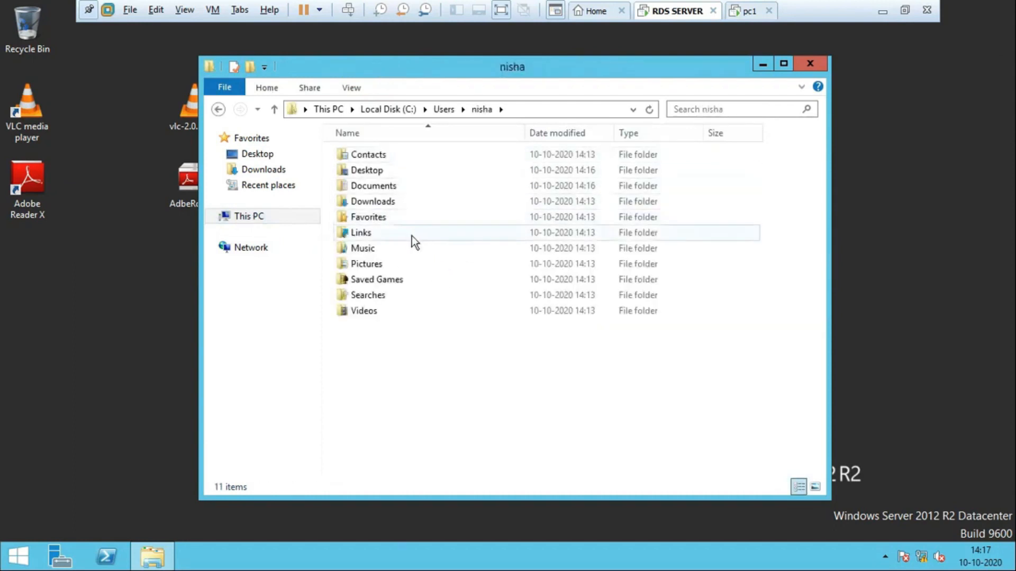
double_click(385, 172)
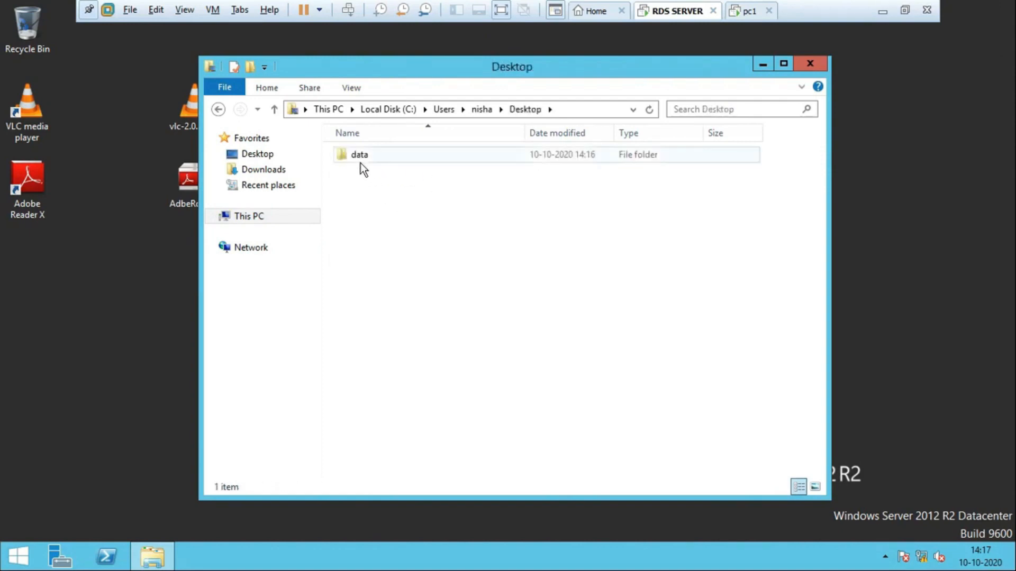
key("alt+Left")
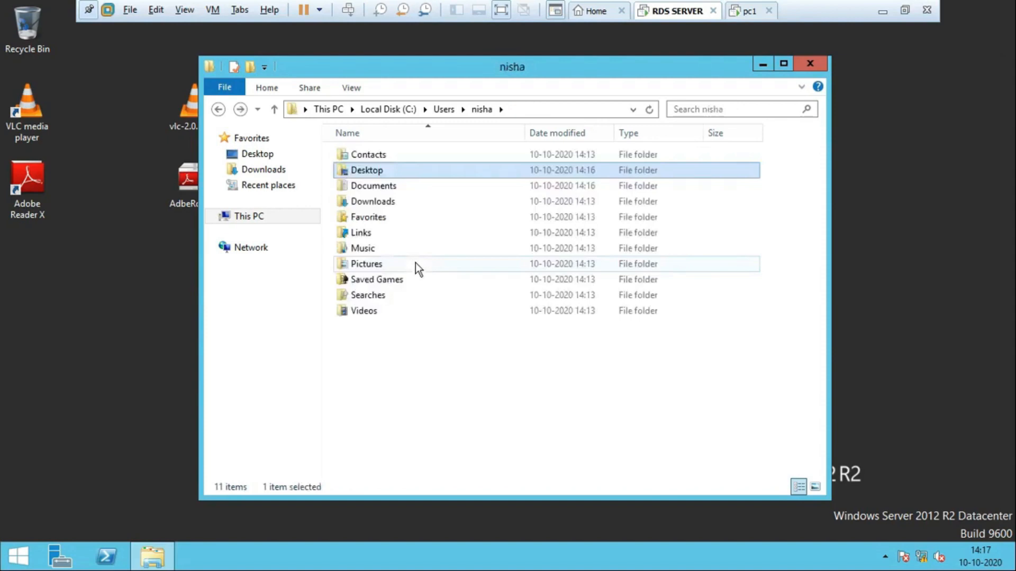
double_click(385, 185)
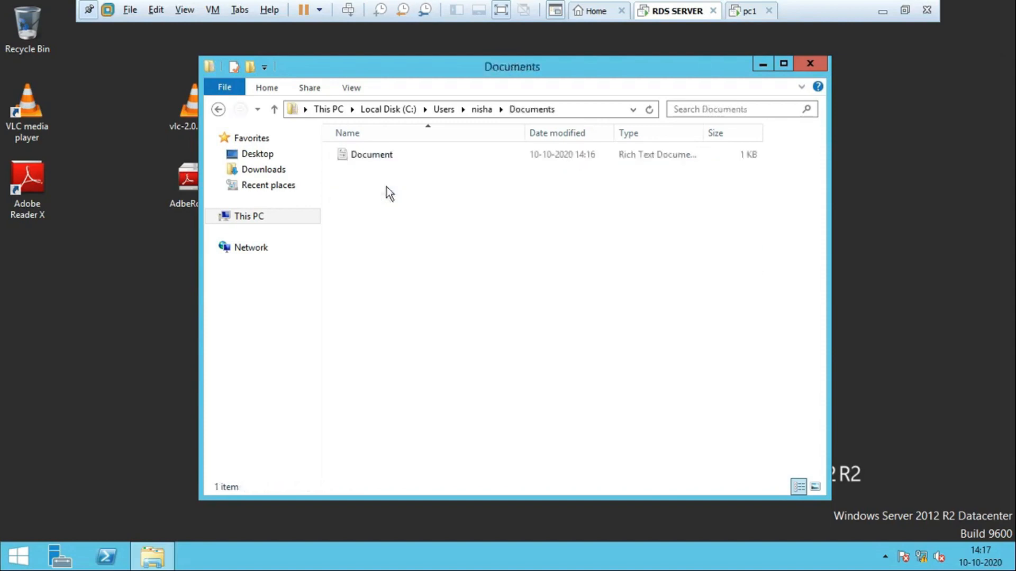
left_click(385, 161)
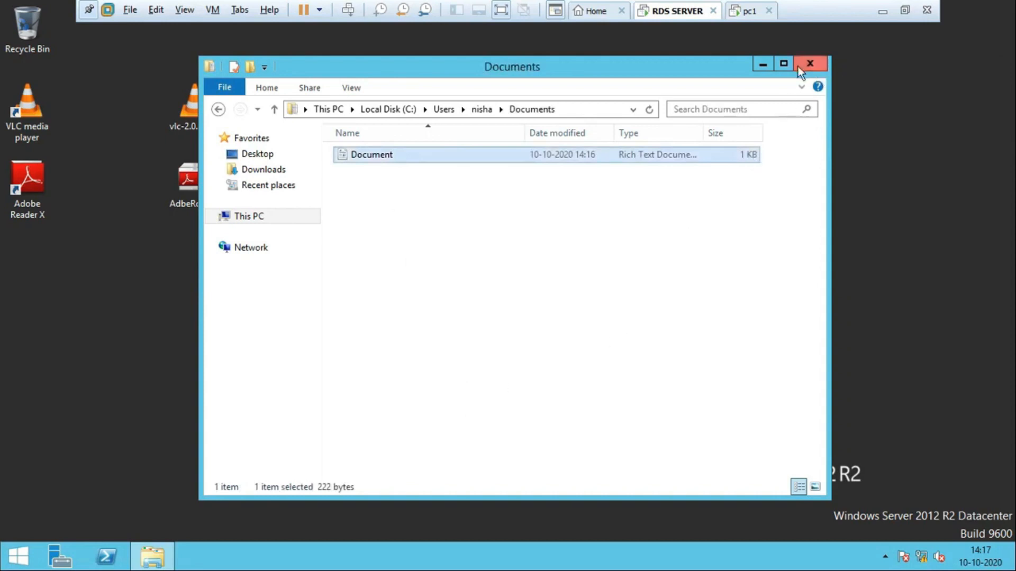
left_click(817, 65)
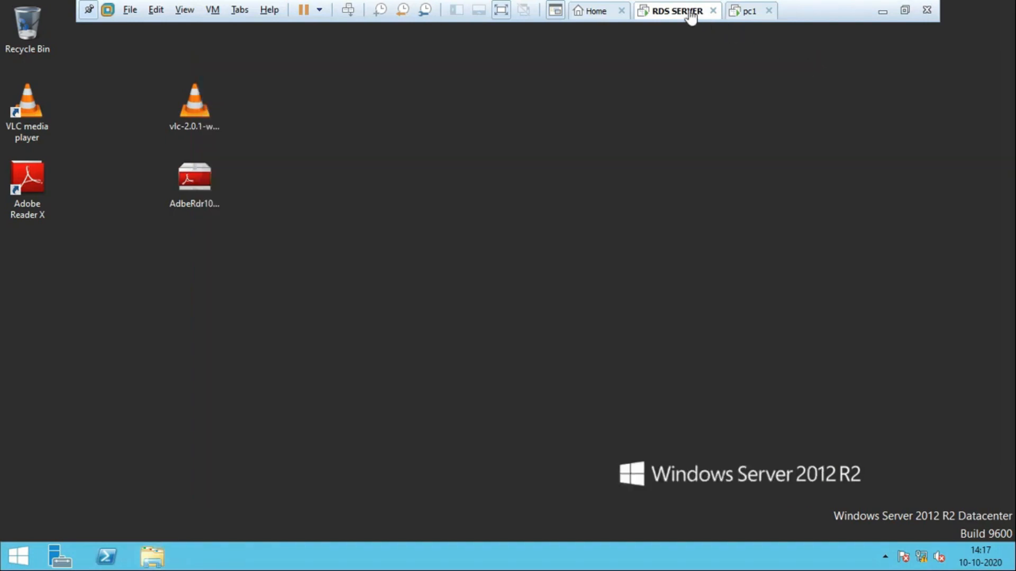
left_click(748, 11)
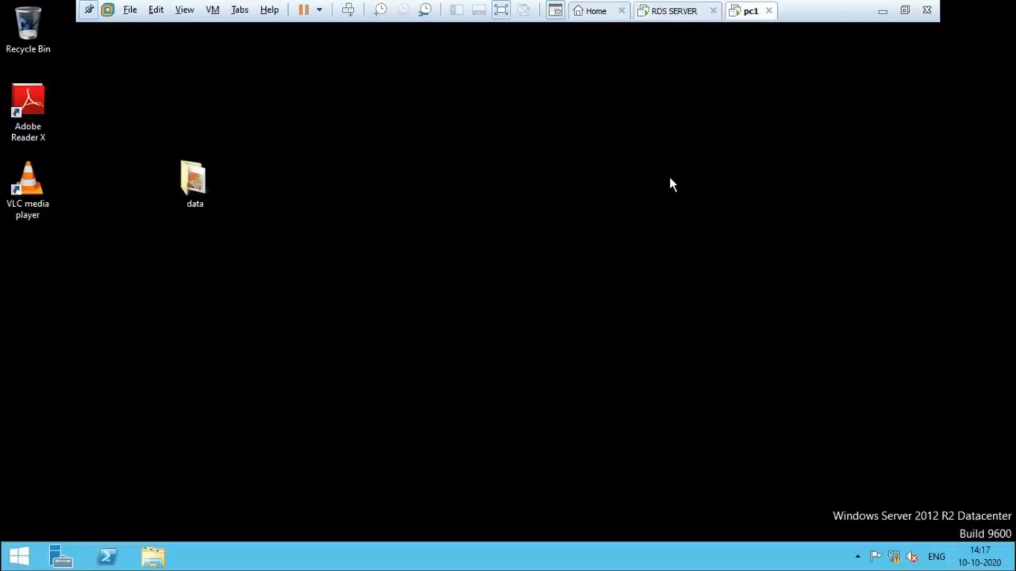